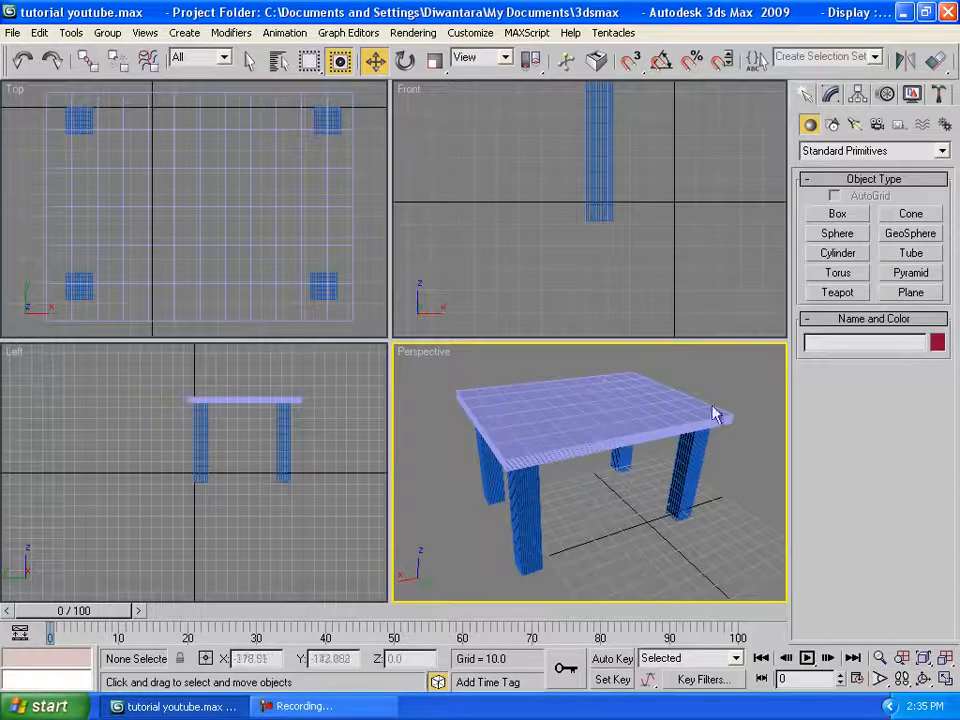
Rotate the table group about 19 degrees around its vertical axis and render the perspective view.
{"action": "left_click", "coordinate": [404, 62]}
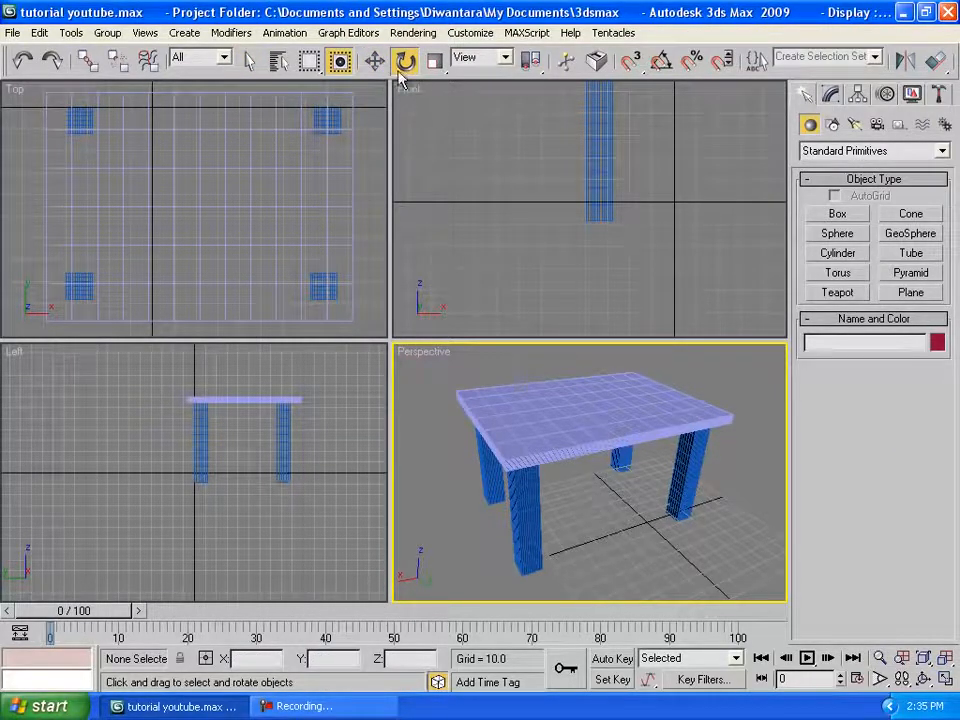
{"action": "left_click", "coordinate": [611, 446]}
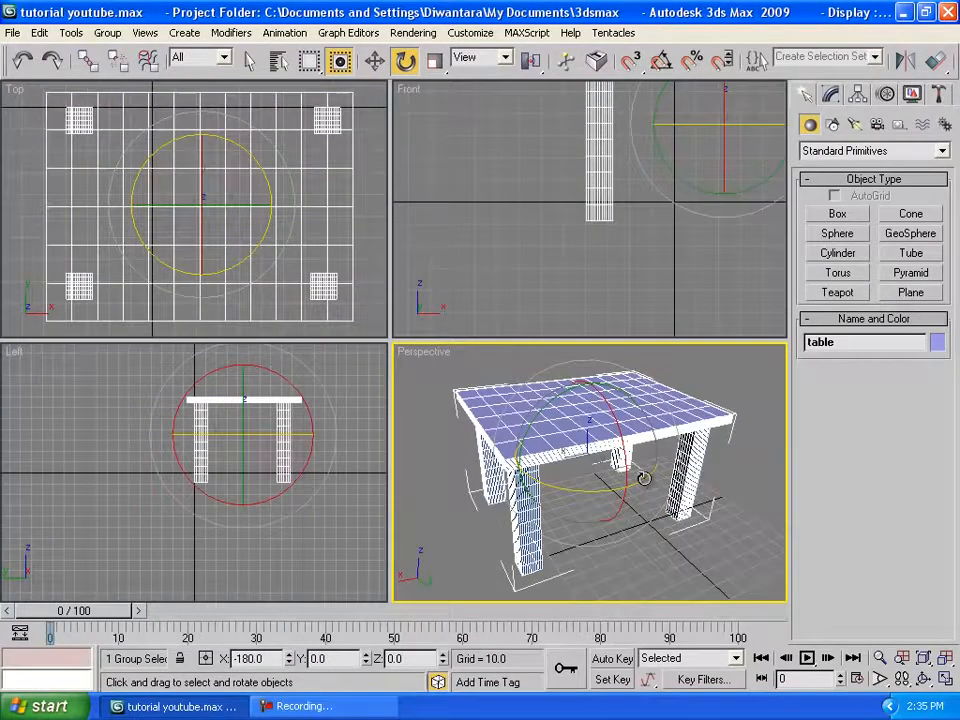
{"action": "left_click_drag", "start_coordinate": [643, 478], "coordinate": [638, 469]}
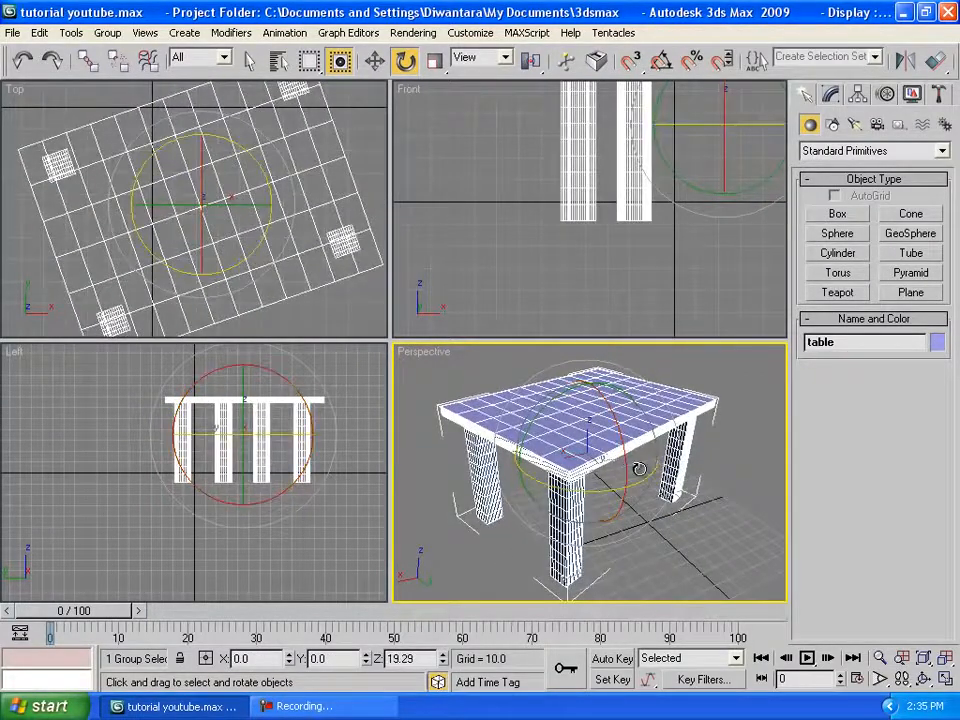
{"action": "key", "text": "shift+q"}
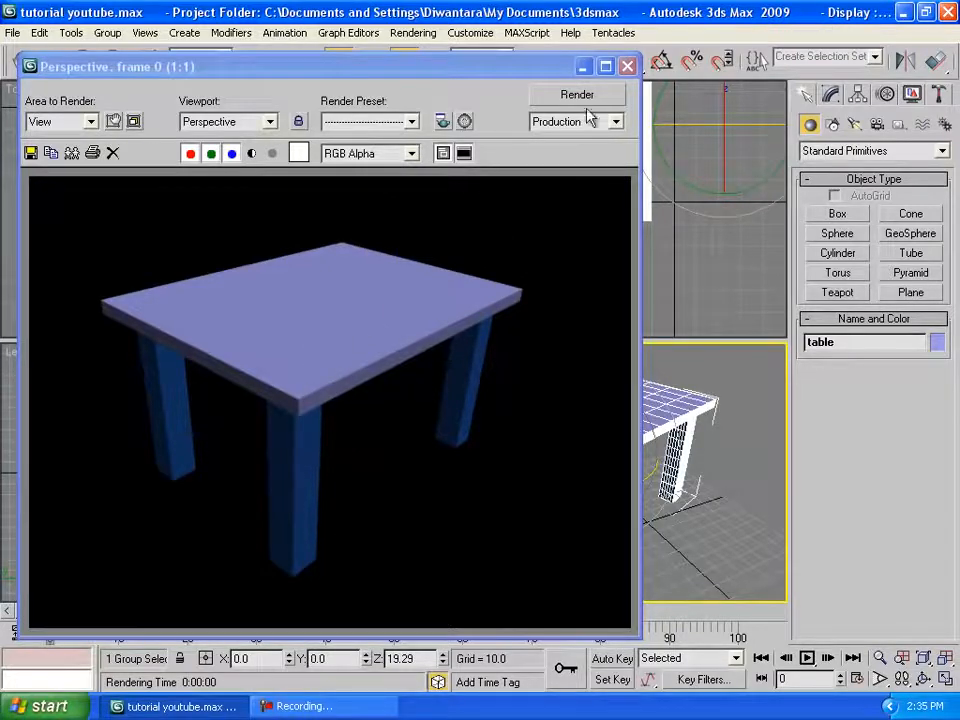
{"action": "left_click", "coordinate": [628, 66]}
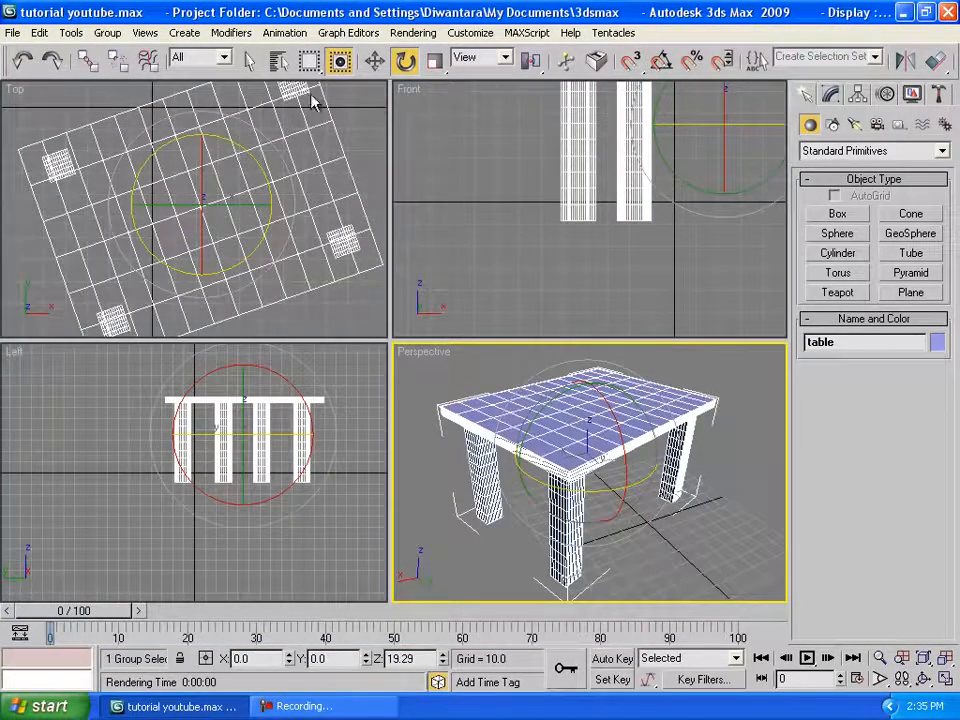
Raise the table vertically to a Z position of about 37.6 so its legs stand on the ground grid.
{"action": "key", "text": "w"}
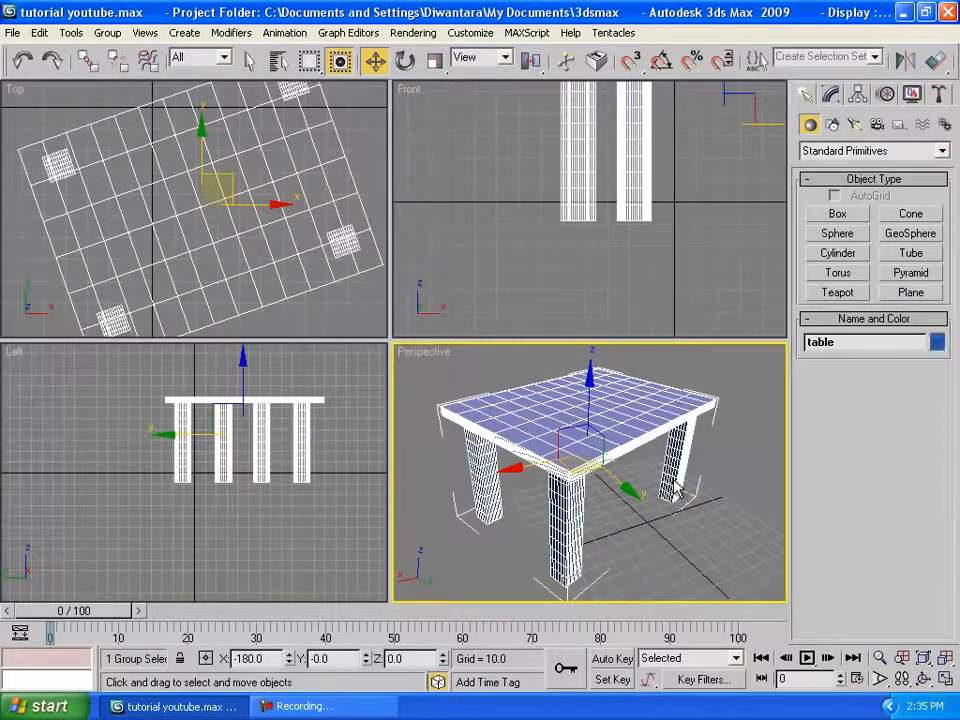
{"action": "scroll", "coordinate": [730, 490], "scroll_direction": "down", "scroll_amount": 4}
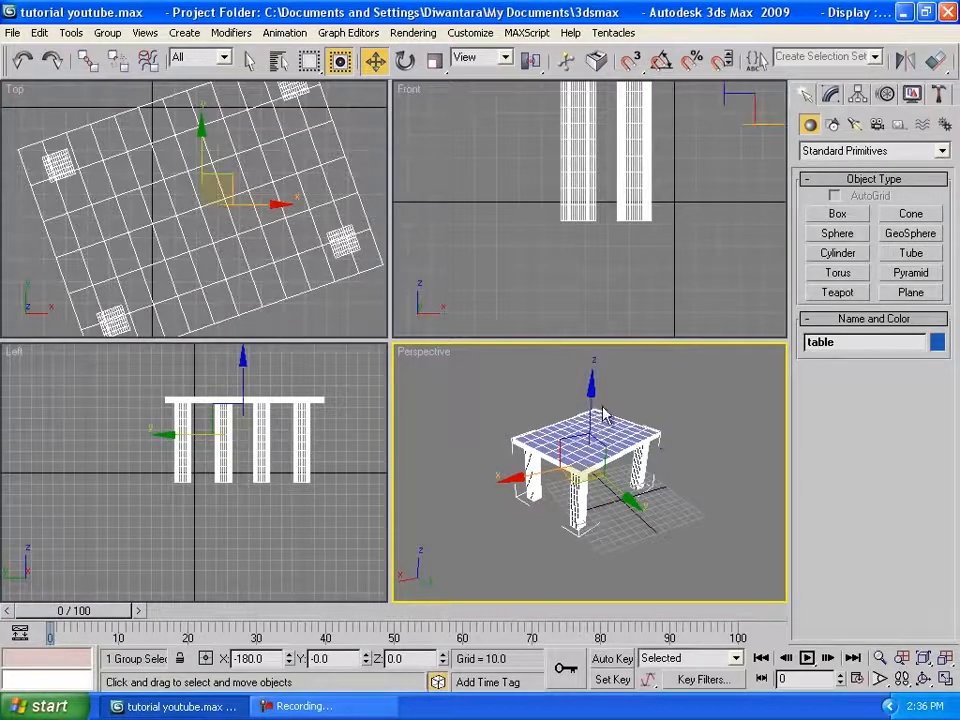
{"action": "mouse_move", "coordinate": [594, 400]}
{"action": "left_mouse_down"}
{"action": "mouse_move", "coordinate": [592, 386]}
{"action": "mouse_move", "coordinate": [590, 398]}
{"action": "left_mouse_up"}
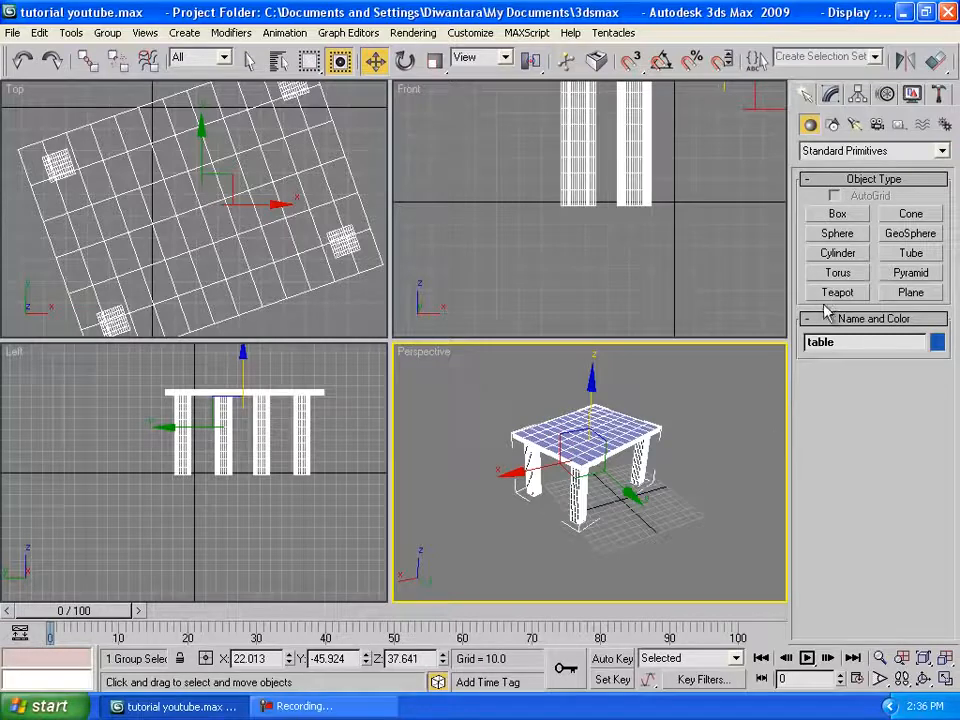
Create a ground plane about 277 long and 448 wide beneath the table, undoing the stray second plane.
{"action": "left_click", "coordinate": [911, 293]}
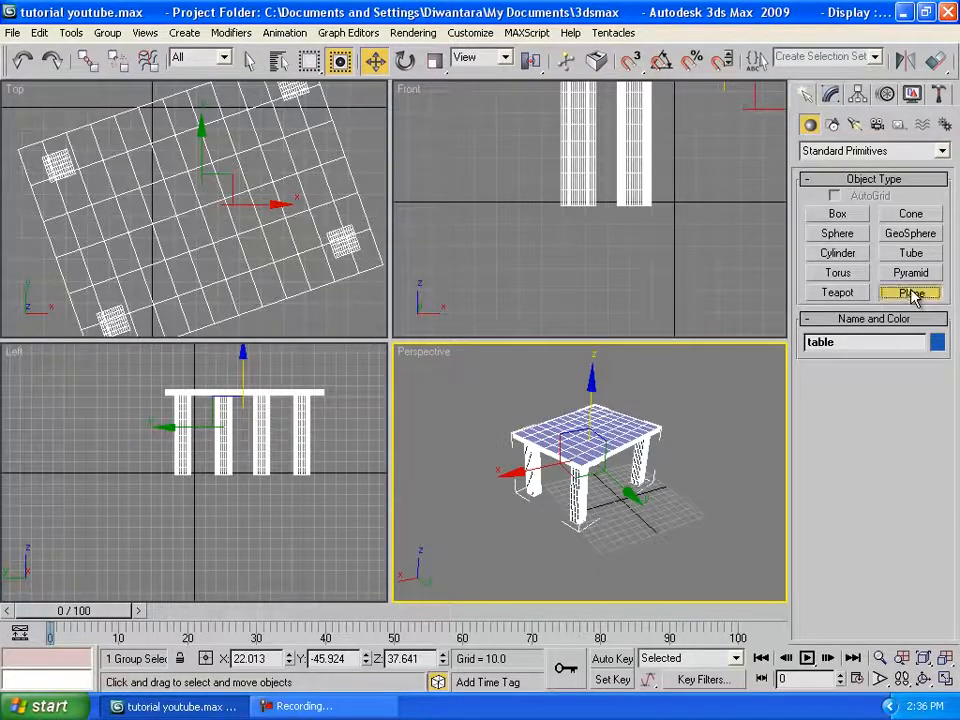
{"action": "scroll", "coordinate": [470, 470], "scroll_direction": "down", "scroll_amount": 3}
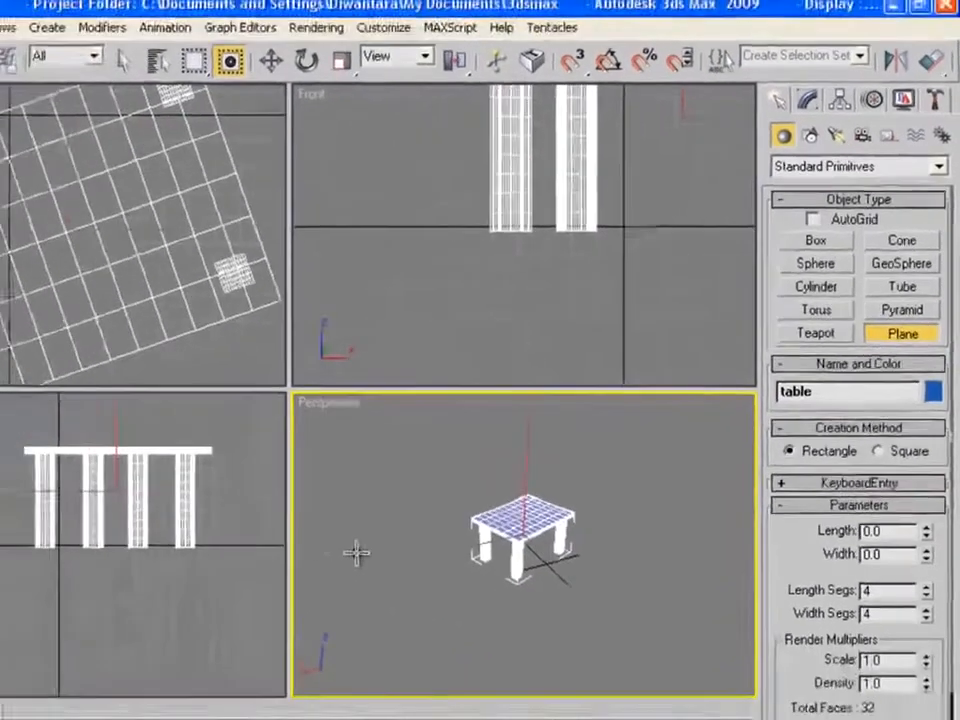
{"action": "left_click_drag", "start_coordinate": [149, 666], "coordinate": [554, 688]}
{"action": "left_click_drag", "start_coordinate": [554, 688], "coordinate": [618, 661]}
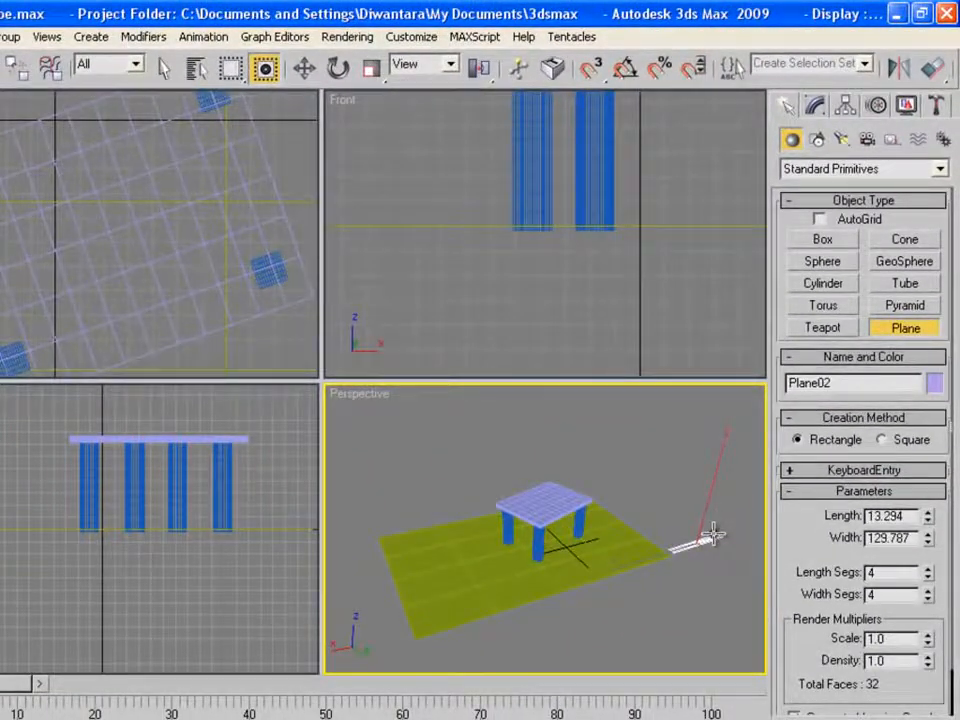
{"action": "key", "text": "ctrl+z"}
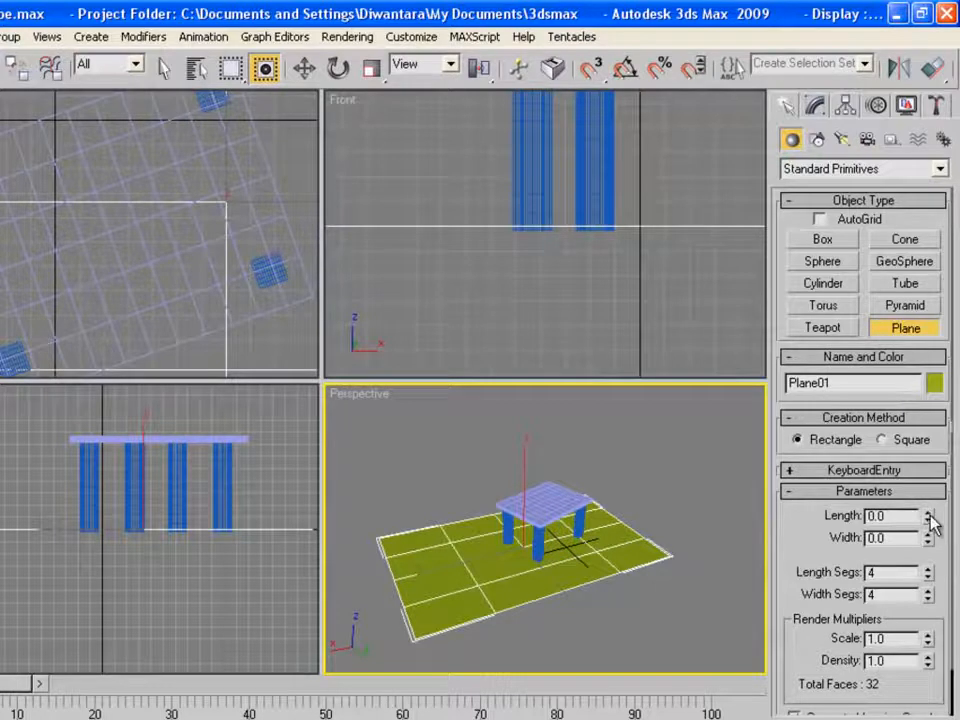
Enlarge the ground plane to about 831 long and 654 wide, and shift it to sit centred under the table.
{"action": "left_click_drag", "start_coordinate": [930, 520], "coordinate": [902, 498]}
{"action": "left_click", "coordinate": [304, 68]}
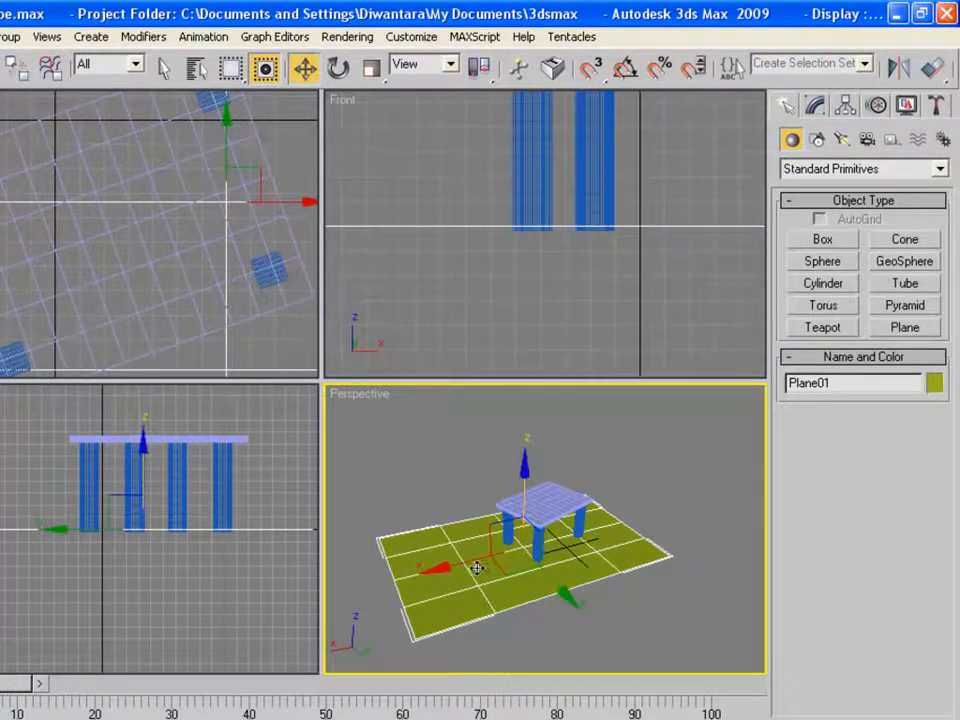
{"action": "left_click", "coordinate": [818, 105]}
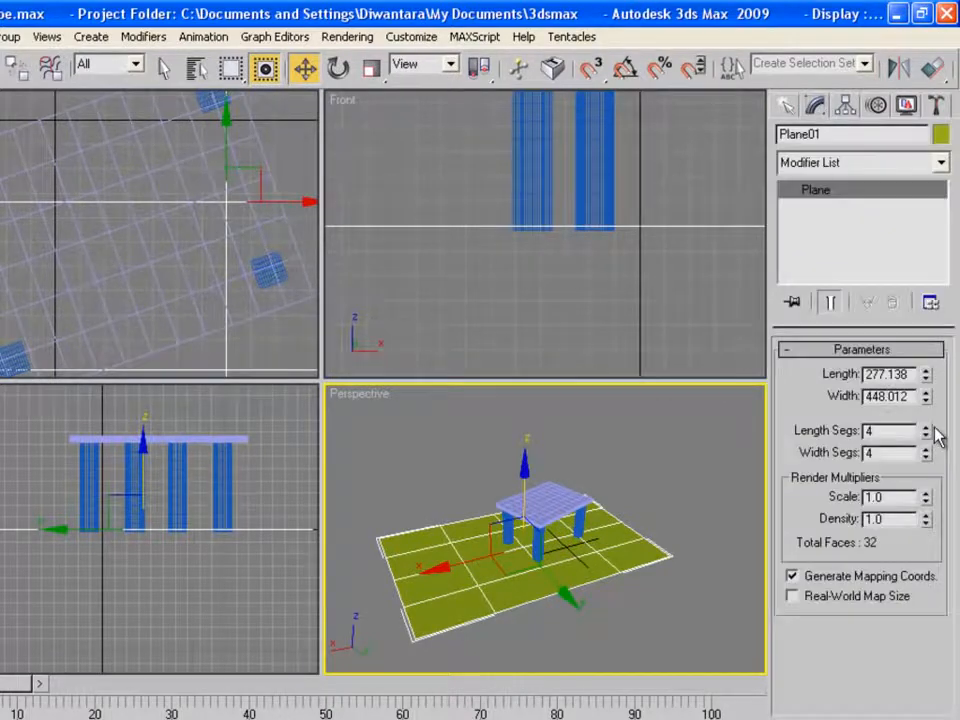
{"action": "left_click_drag", "start_coordinate": [924, 380], "coordinate": [932, 300]}
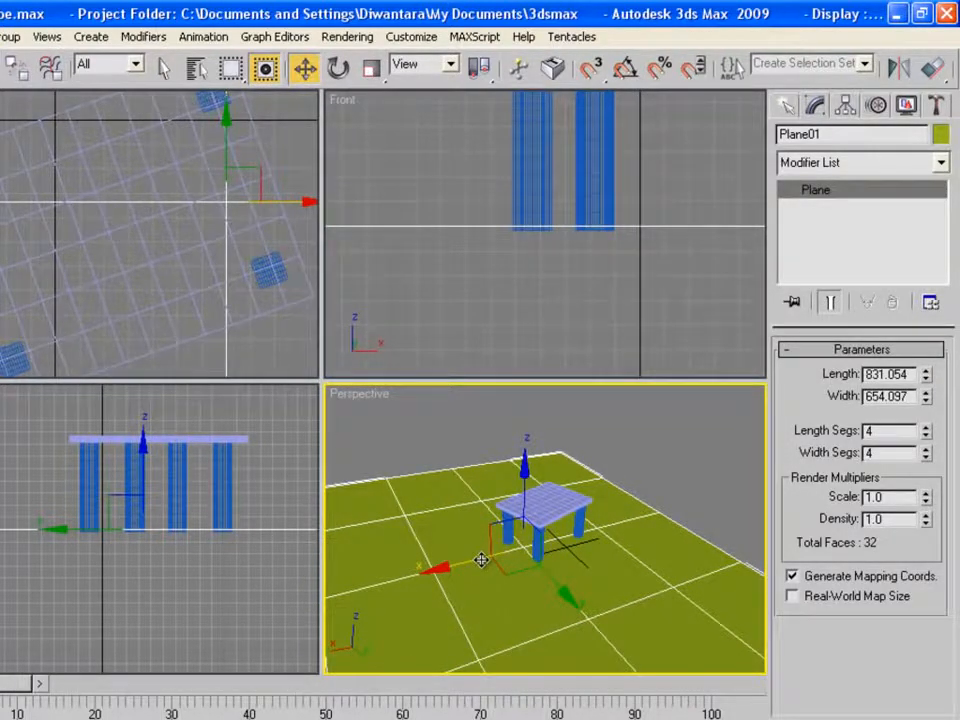
{"action": "left_click_drag", "start_coordinate": [481, 560], "coordinate": [521, 534]}
{"action": "left_click_drag", "start_coordinate": [589, 561], "coordinate": [611, 525]}
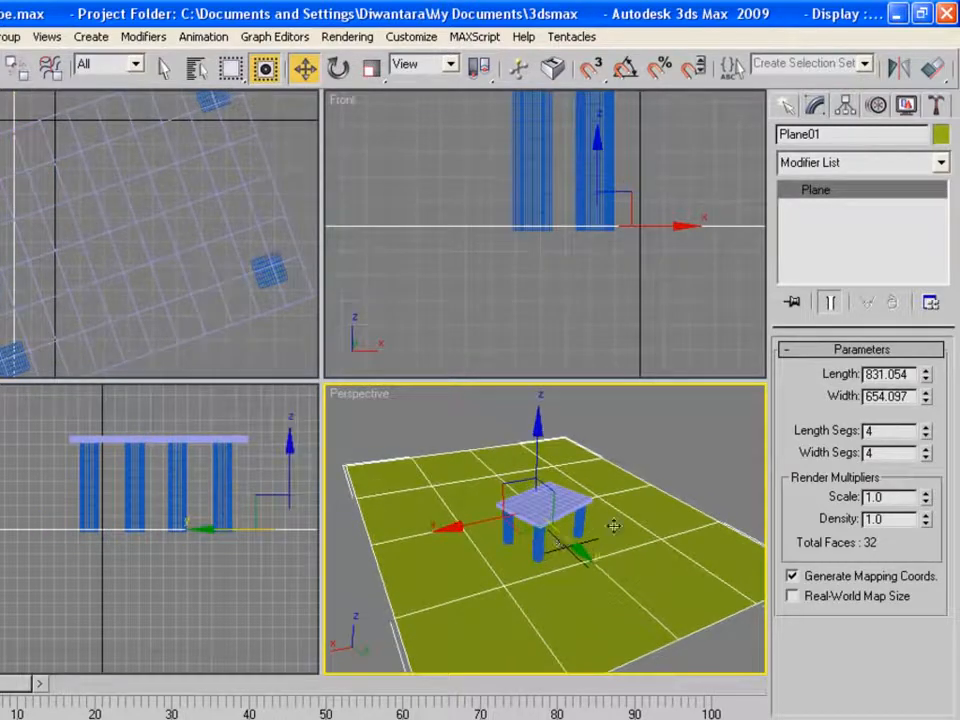
Place a standard Omni light on the ground plane beside the table.
{"action": "left_click", "coordinate": [789, 108]}
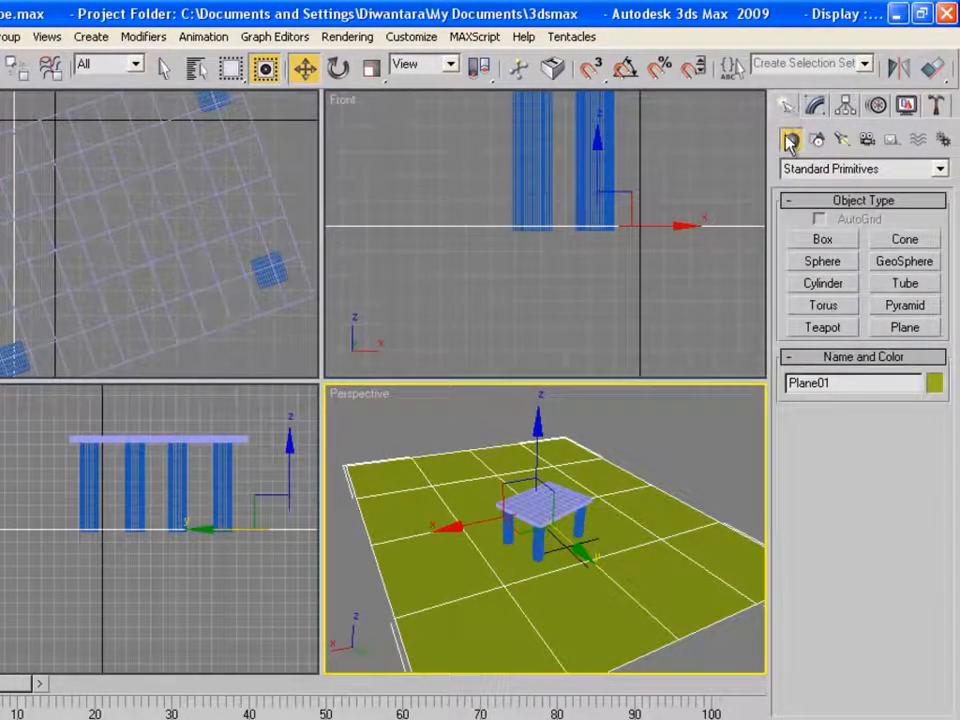
{"action": "left_click", "coordinate": [842, 140]}
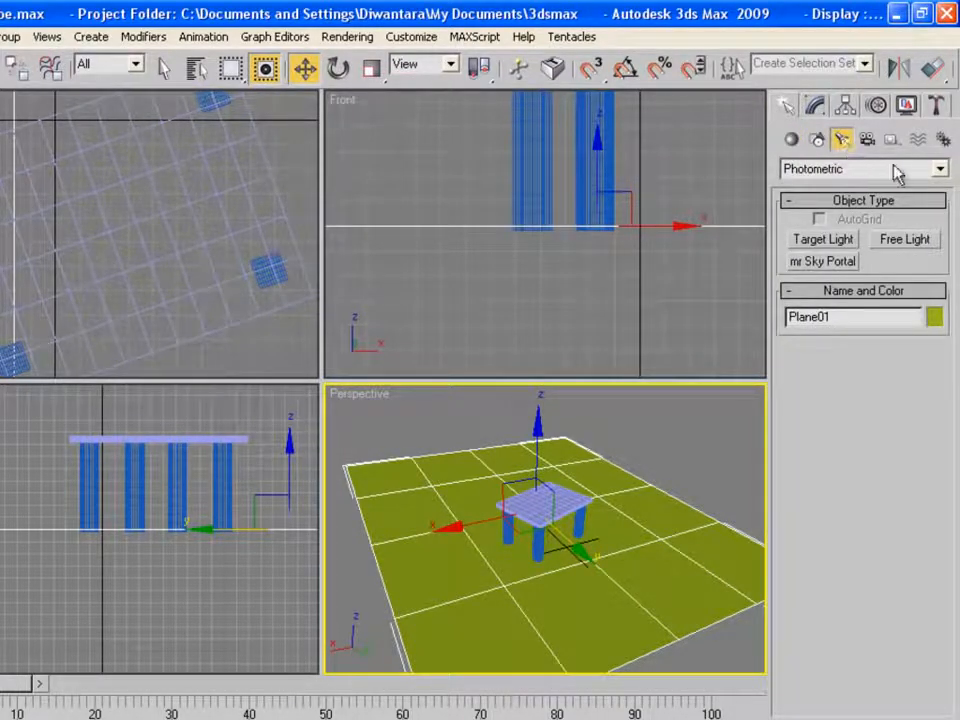
{"action": "left_click", "coordinate": [939, 169]}
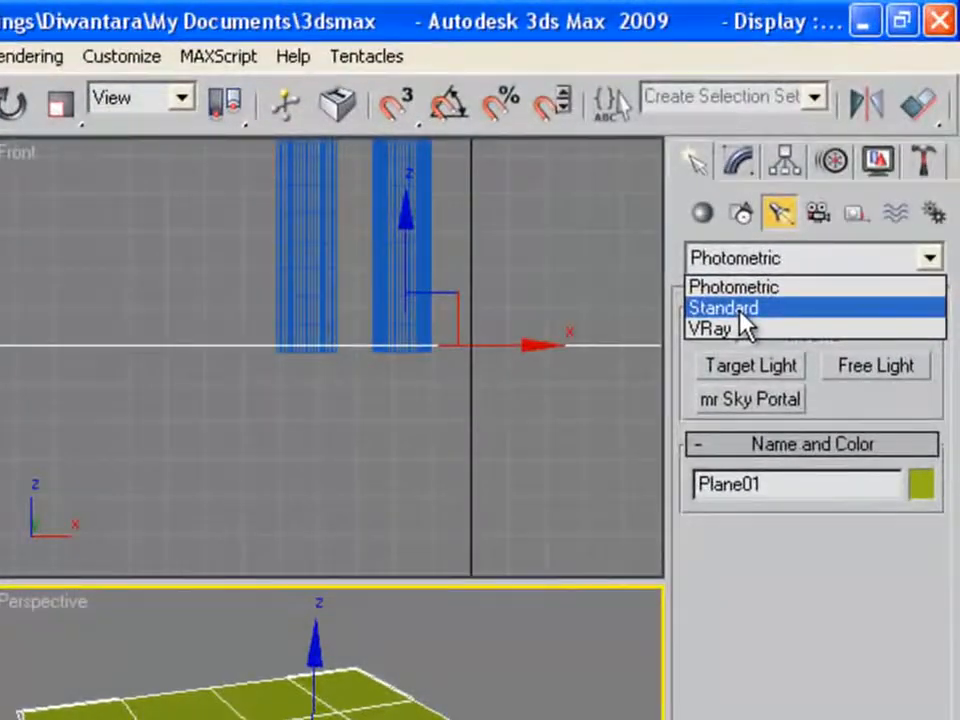
{"action": "left_click", "coordinate": [812, 207]}
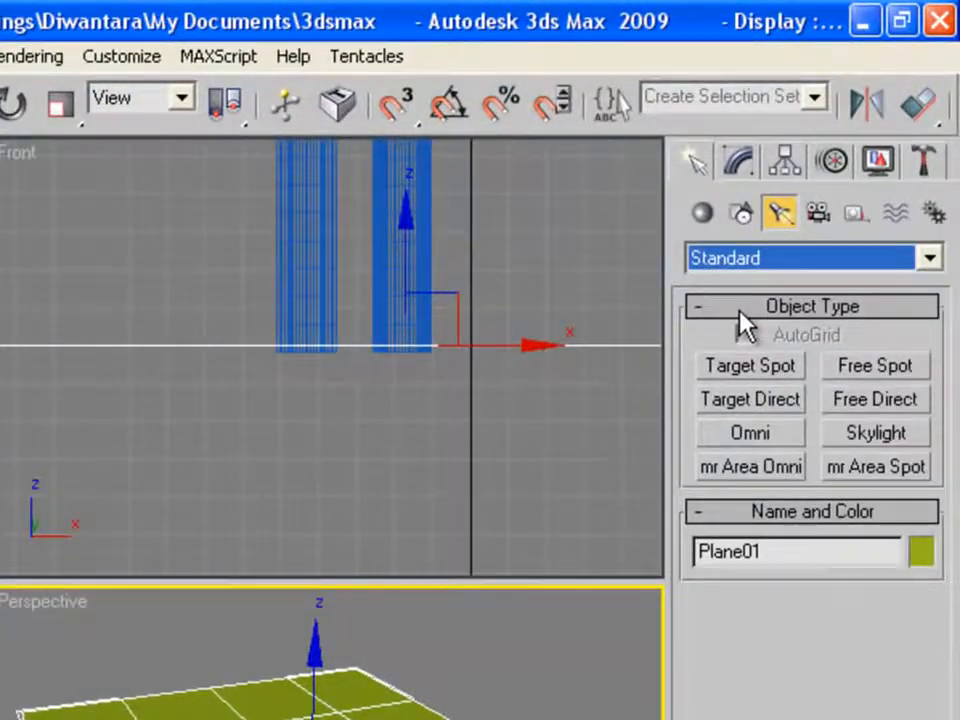
{"action": "left_click", "coordinate": [752, 440]}
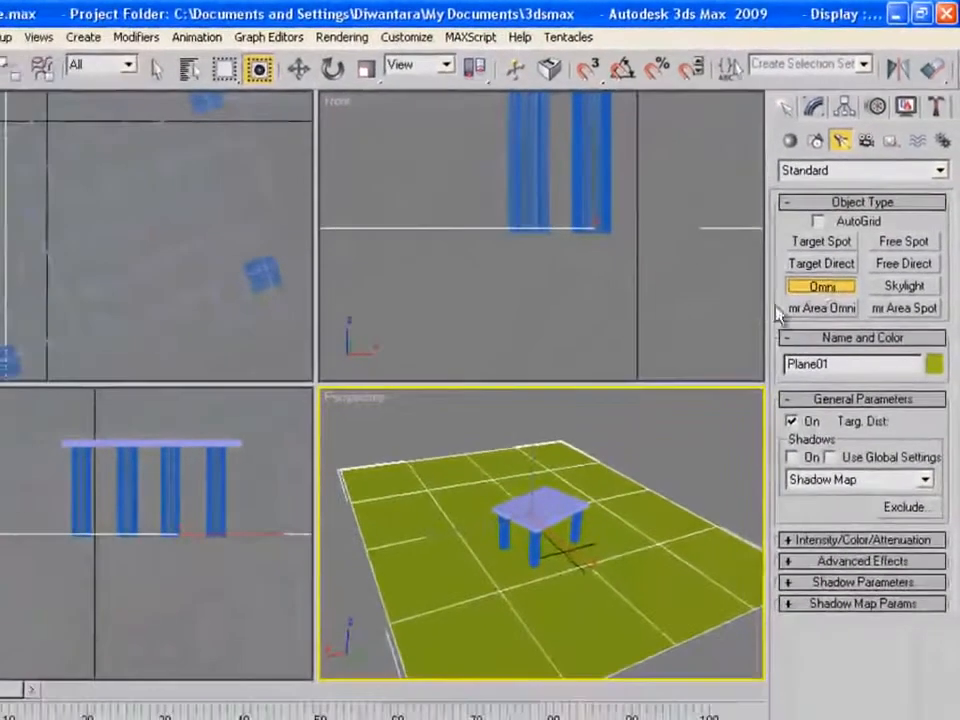
{"action": "left_click", "coordinate": [569, 659]}
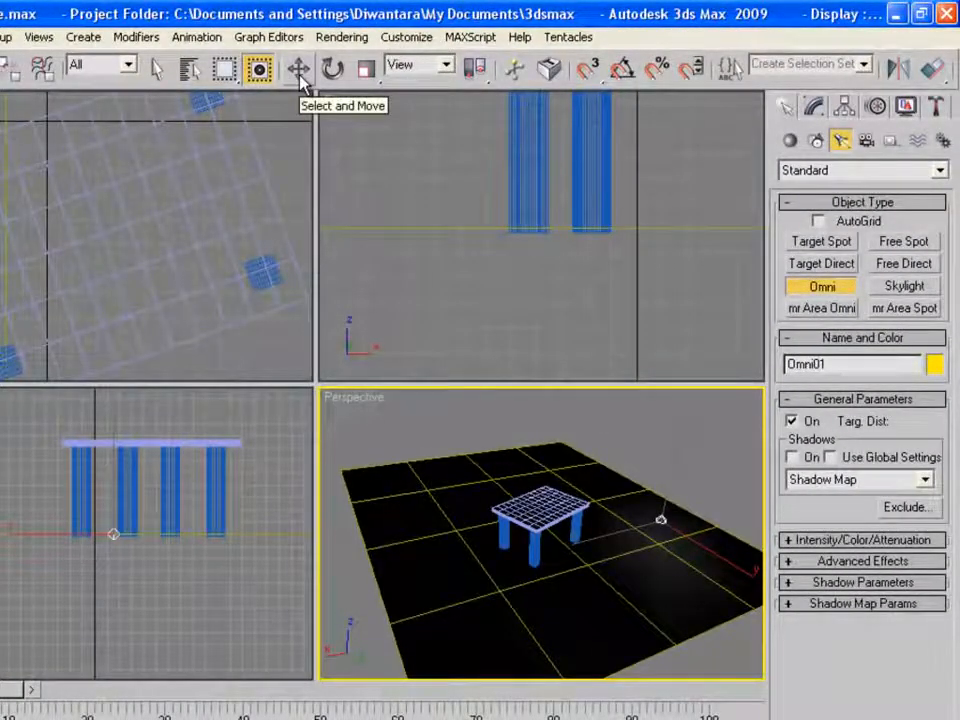
Move the omni light above the table to about X -124 and Z 249, and render the perspective view.
{"action": "left_click", "coordinate": [300, 74]}
{"action": "left_click_drag", "start_coordinate": [677, 448], "coordinate": [671, 326]}
{"action": "left_click_drag", "start_coordinate": [651, 407], "coordinate": [594, 422]}
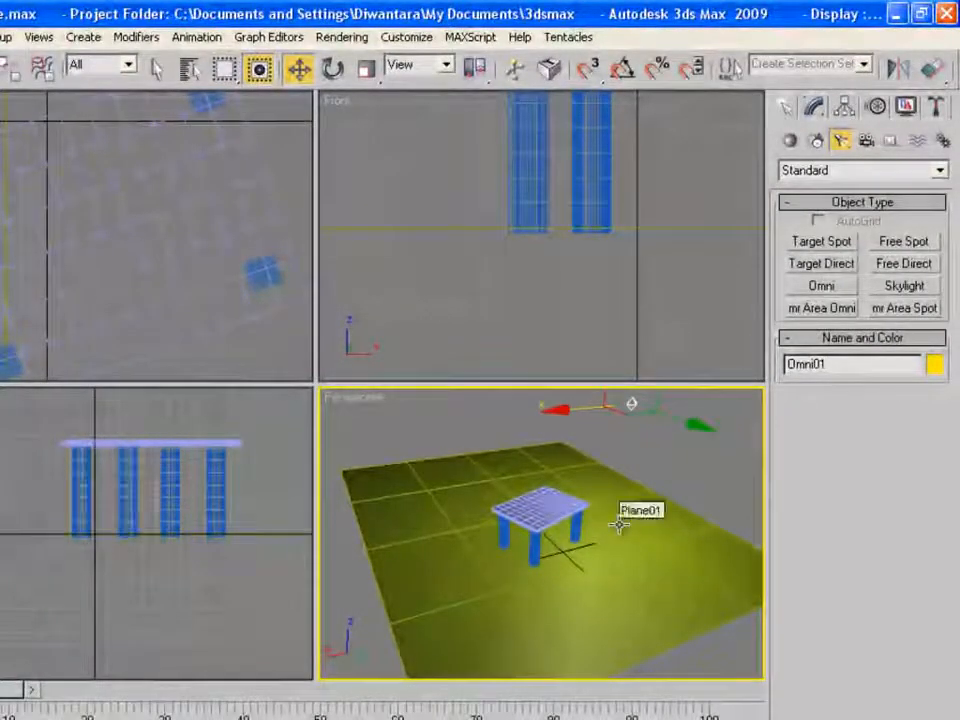
{"action": "key", "text": "shift+q"}
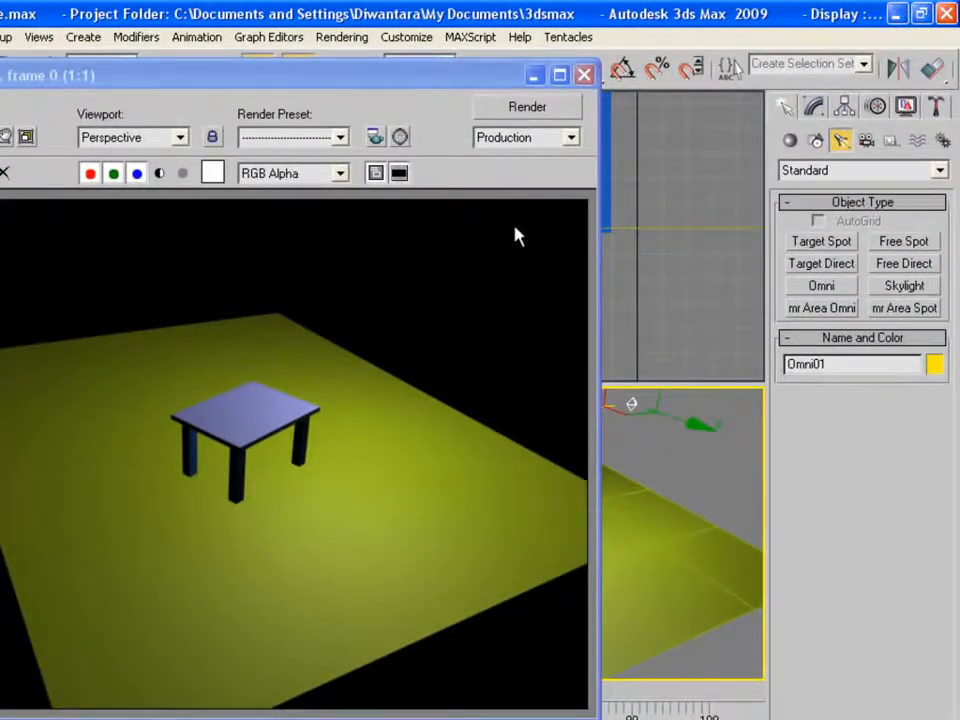
{"action": "left_click", "coordinate": [586, 77]}
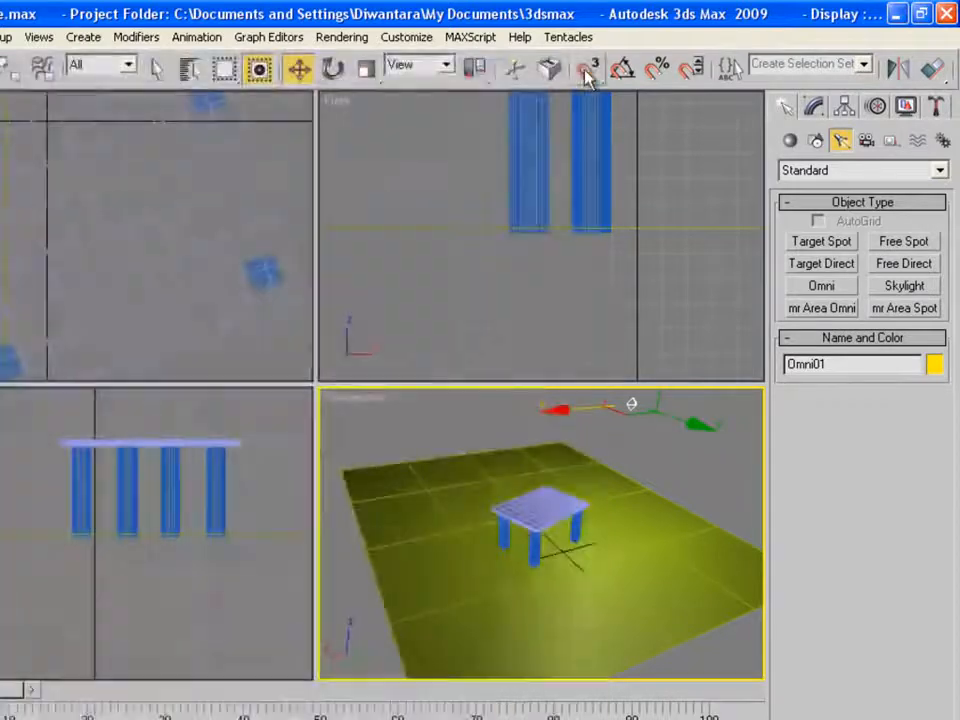
Shift the omni light slightly along the Y axis and turn on its shadows.
{"action": "left_click_drag", "start_coordinate": [611, 411], "coordinate": [661, 426]}
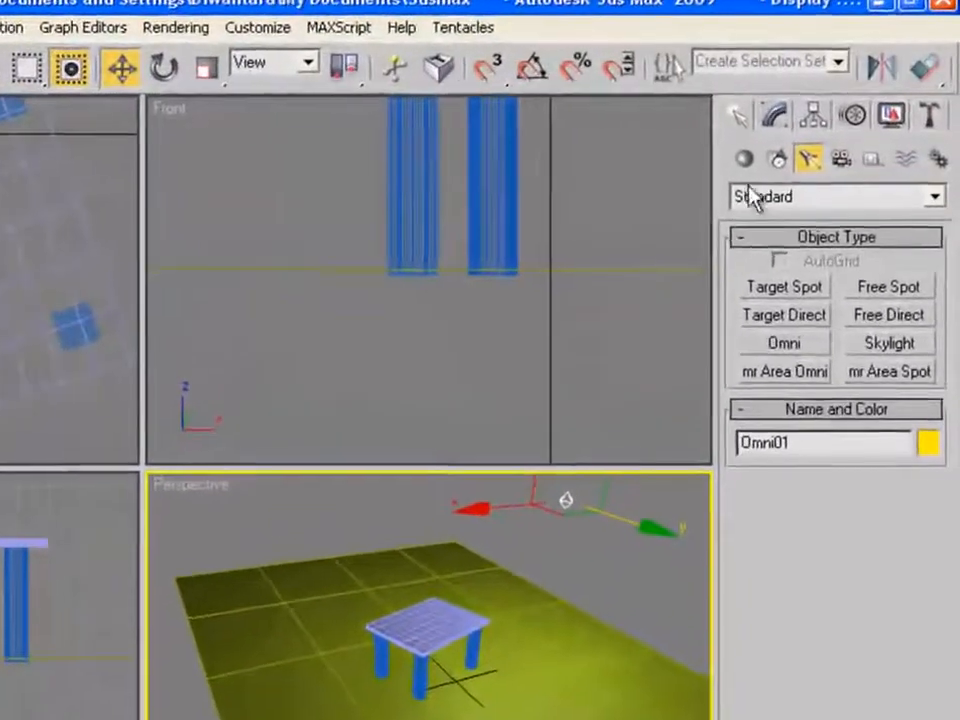
{"action": "left_click", "coordinate": [814, 106]}
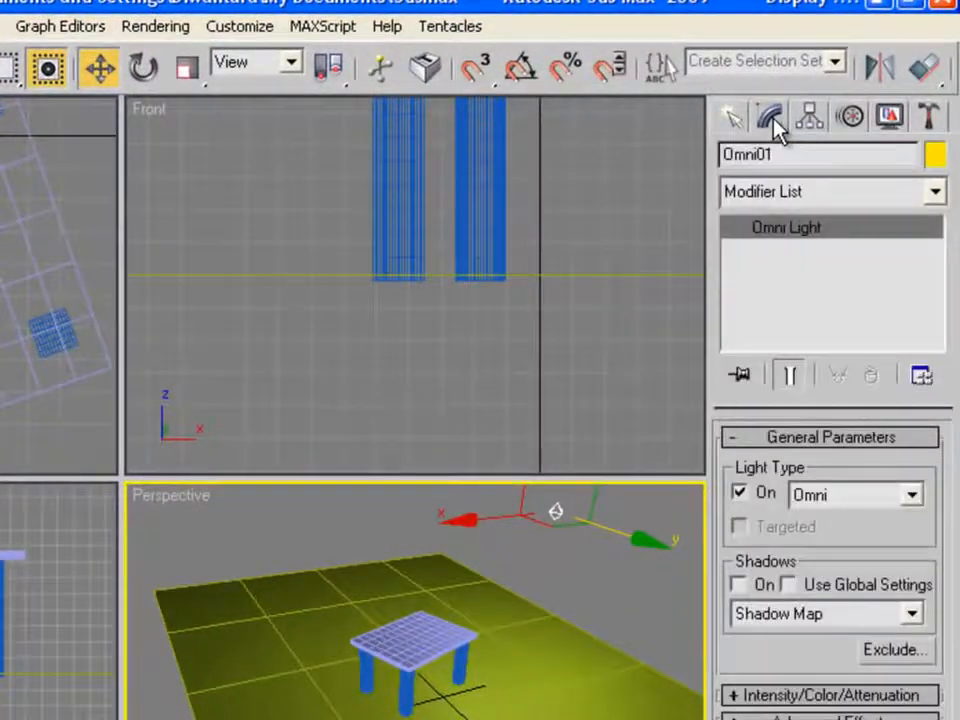
{"action": "left_click", "coordinate": [740, 585]}
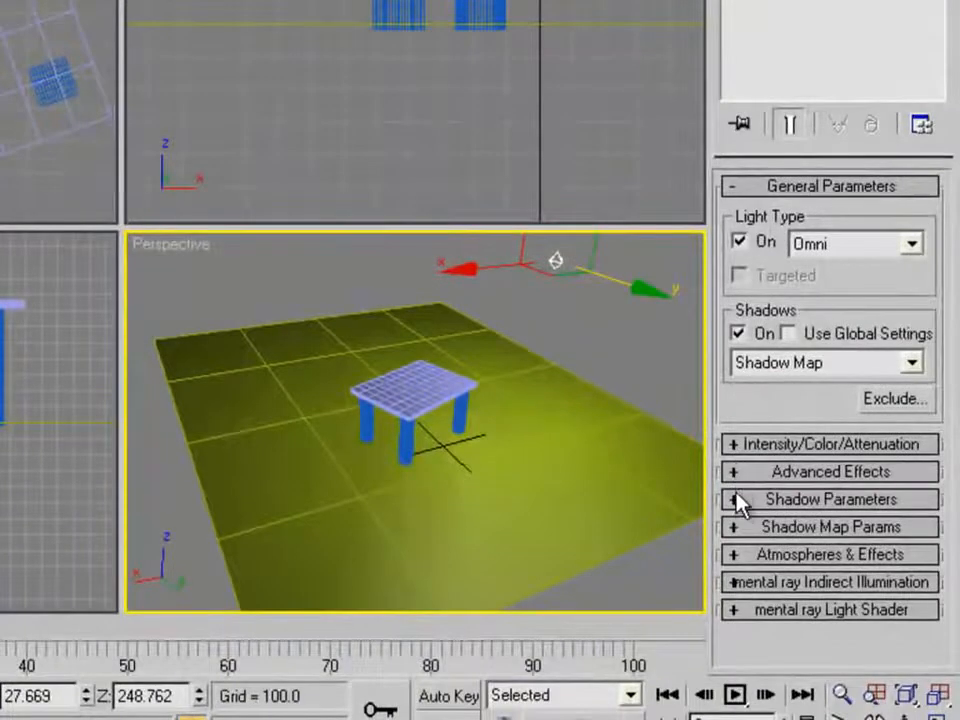
Set the omni light's object shadow density to 0.71.
{"action": "left_click", "coordinate": [738, 500]}
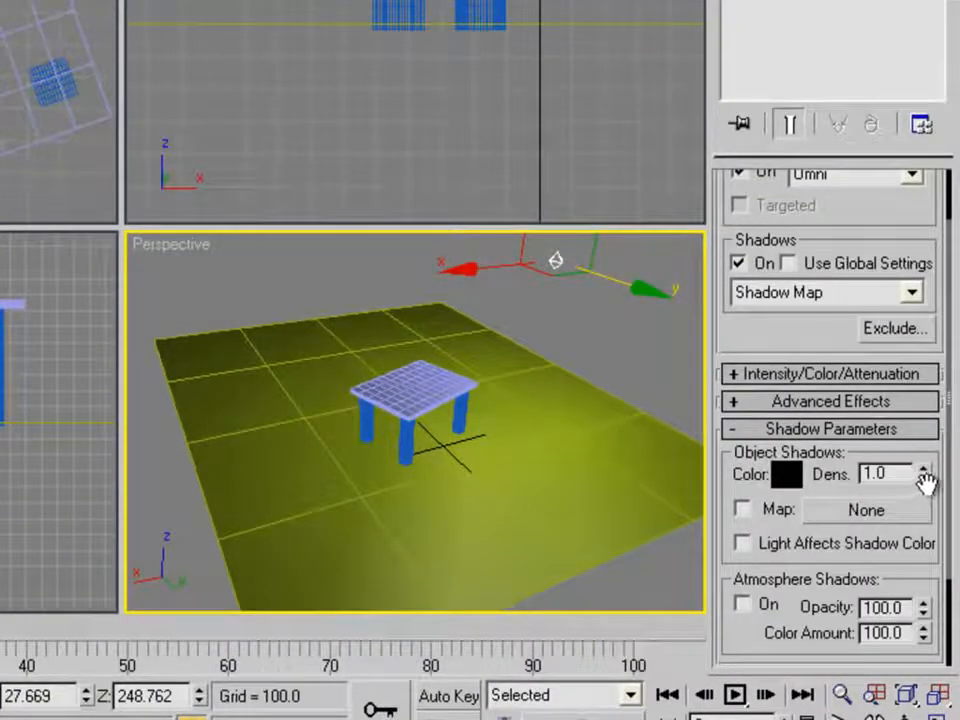
{"action": "left_click_drag", "start_coordinate": [926, 490], "coordinate": [926, 516]}
{"action": "left_click", "coordinate": [924, 512]}
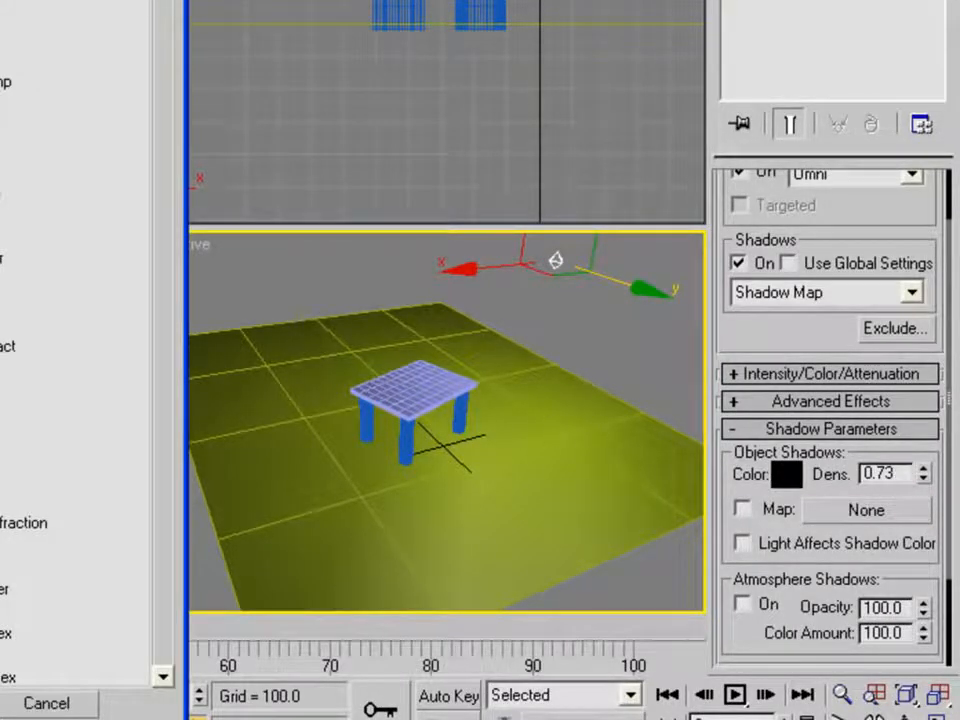
{"action": "key", "text": "Escape"}
{"action": "left_click", "coordinate": [923, 479]}
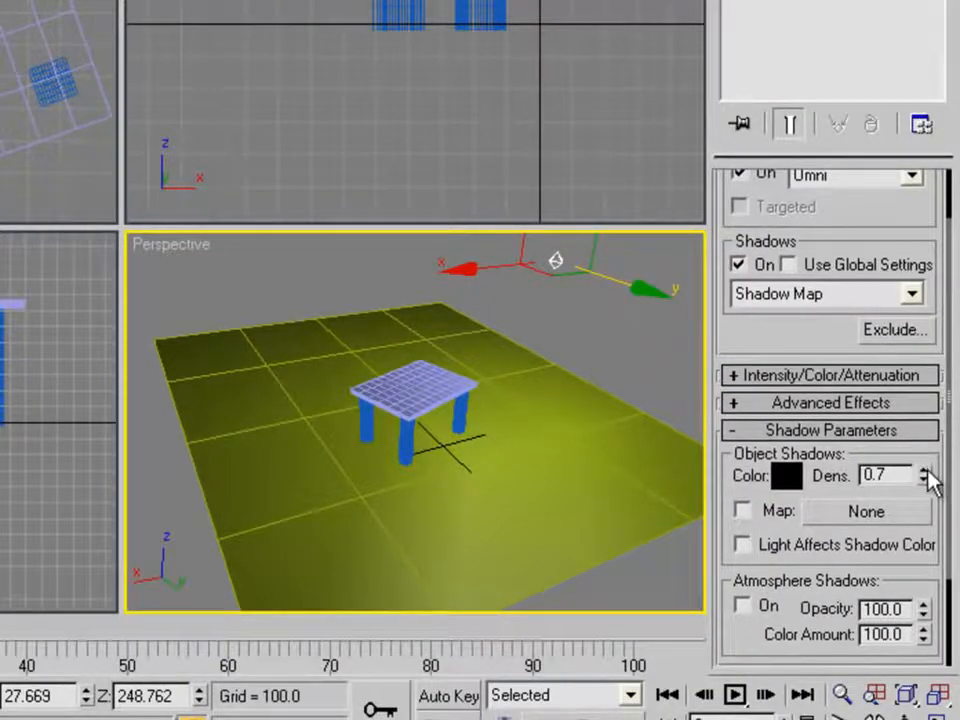
{"action": "left_click", "coordinate": [926, 472]}
Render the perspective view to examine the table's shadow on the ground plane.
{"action": "key", "text": "shift+q"}
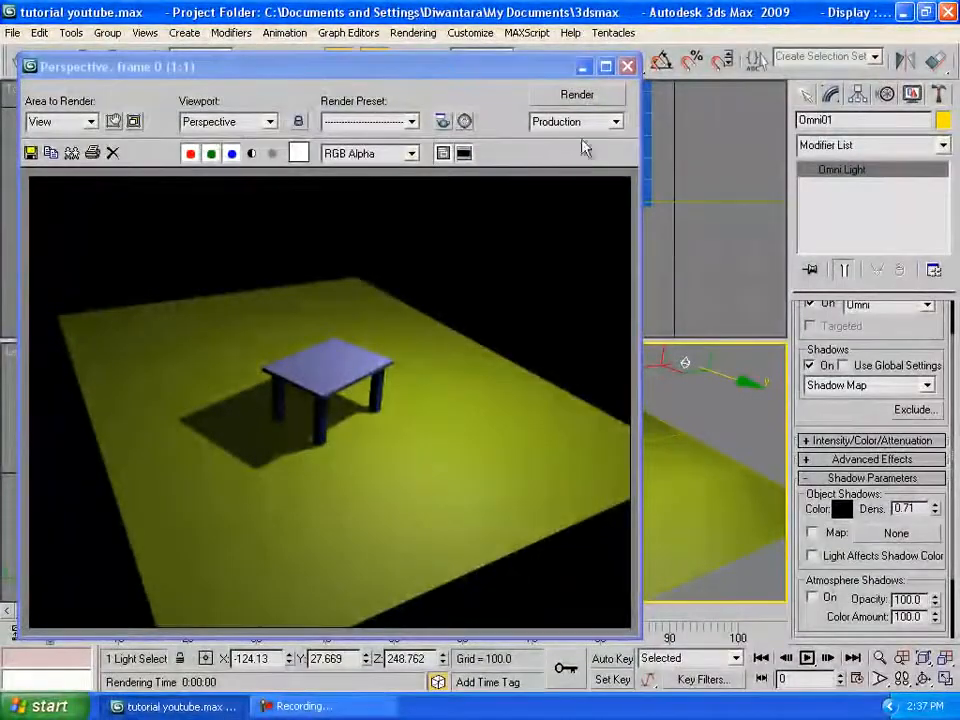
{"action": "left_click", "coordinate": [627, 66]}
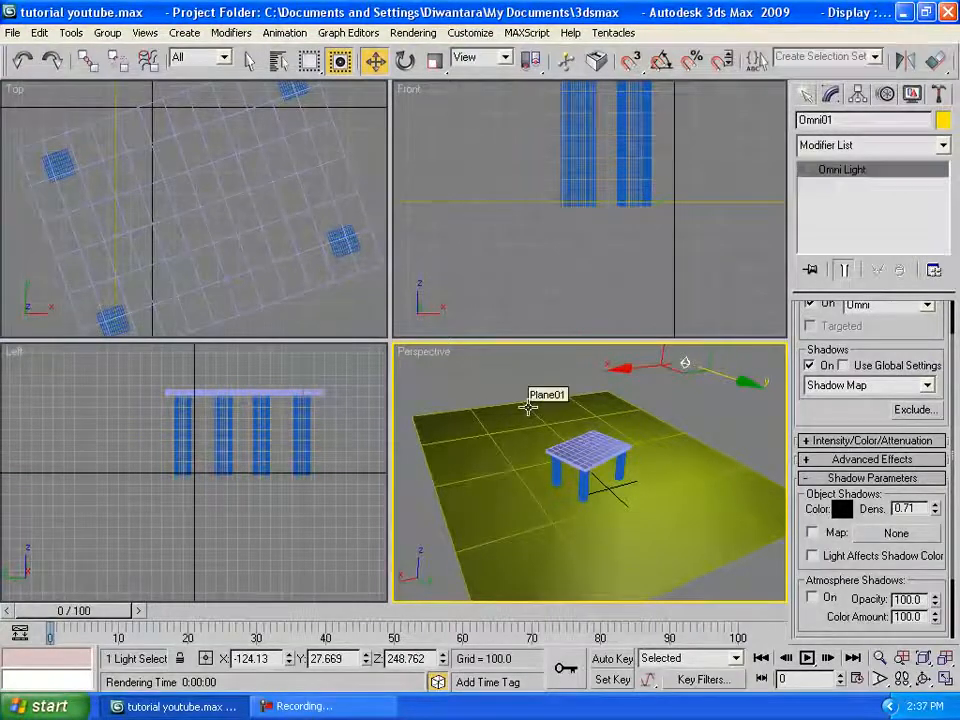
{"action": "key", "text": "shift+q"}
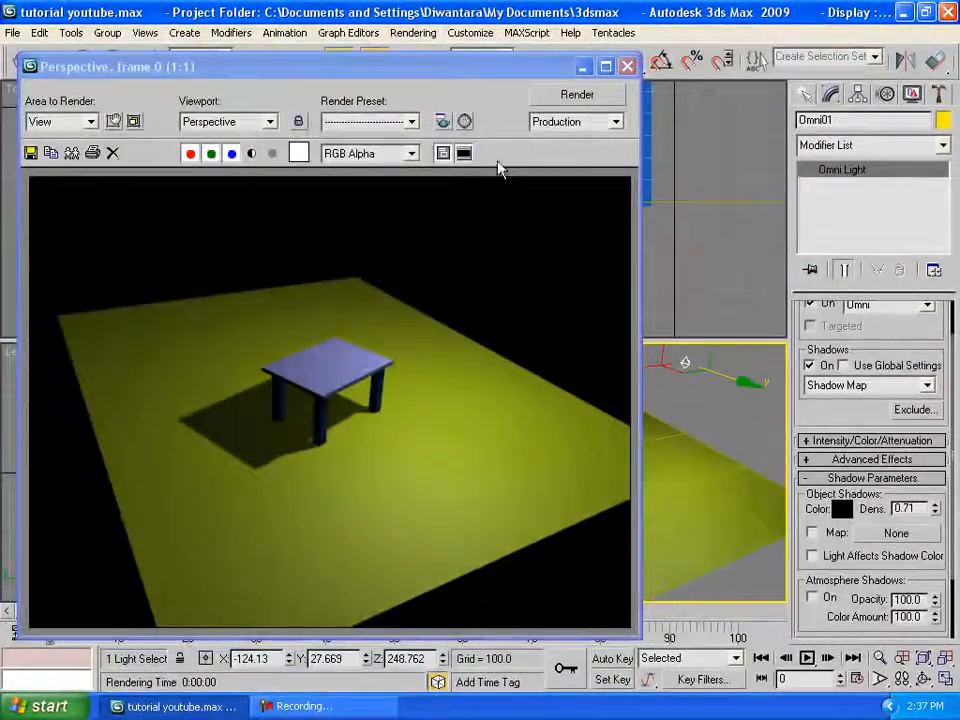
{"action": "left_click", "coordinate": [627, 66]}
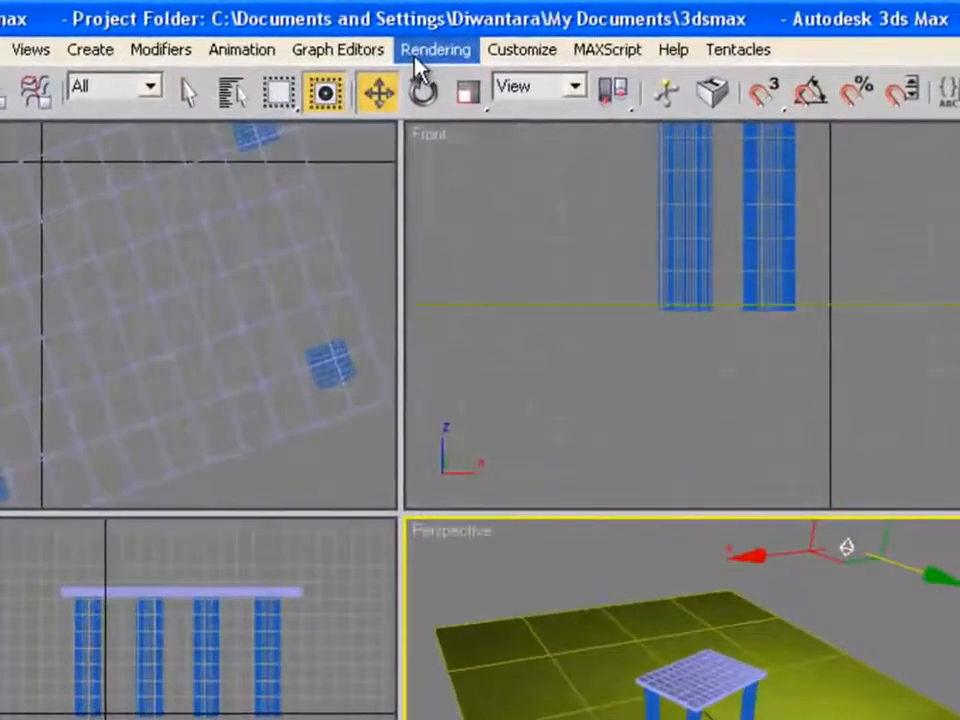
Open the environment settings and choose a Bitmap as the background's environment map.
{"action": "left_click", "coordinate": [415, 52]}
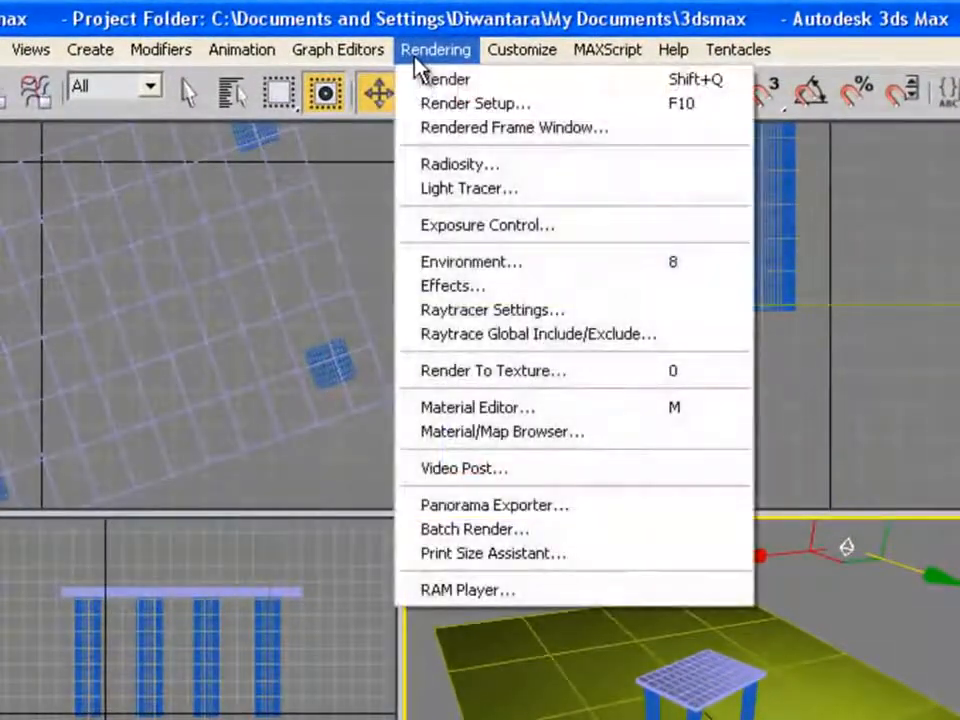
{"action": "left_click", "coordinate": [483, 265]}
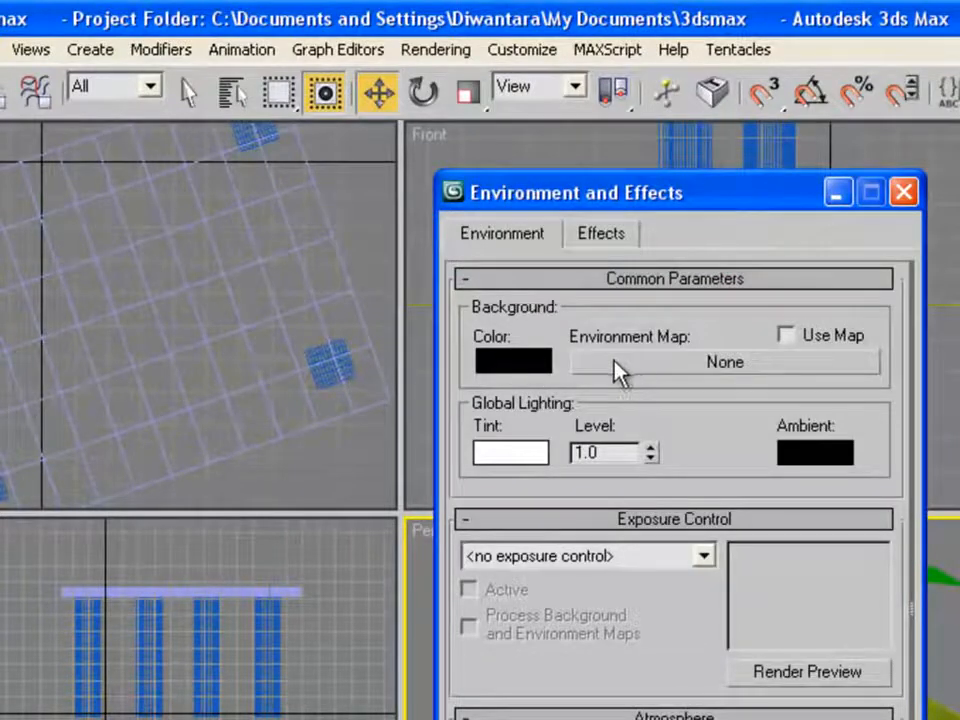
{"action": "left_click", "coordinate": [485, 362]}
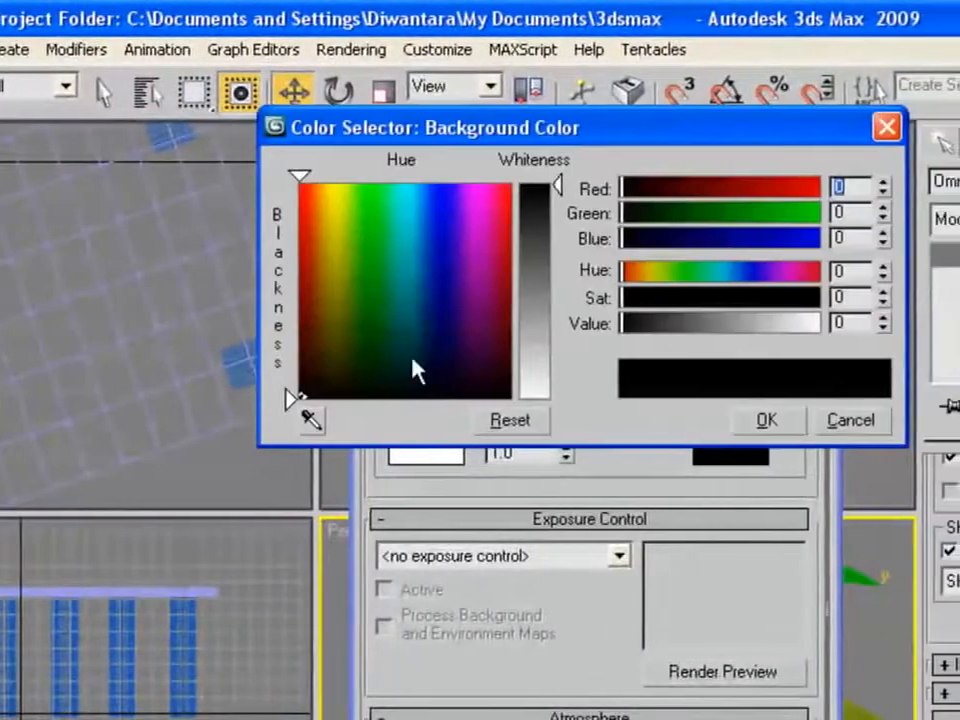
{"action": "left_click", "coordinate": [815, 420]}
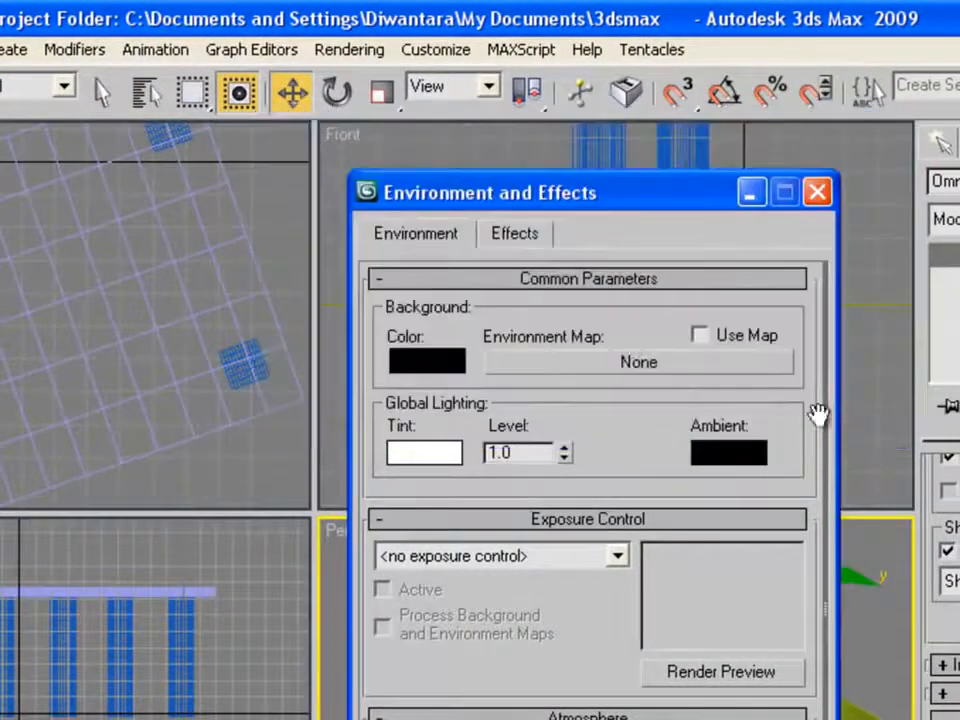
{"action": "left_click", "coordinate": [582, 363]}
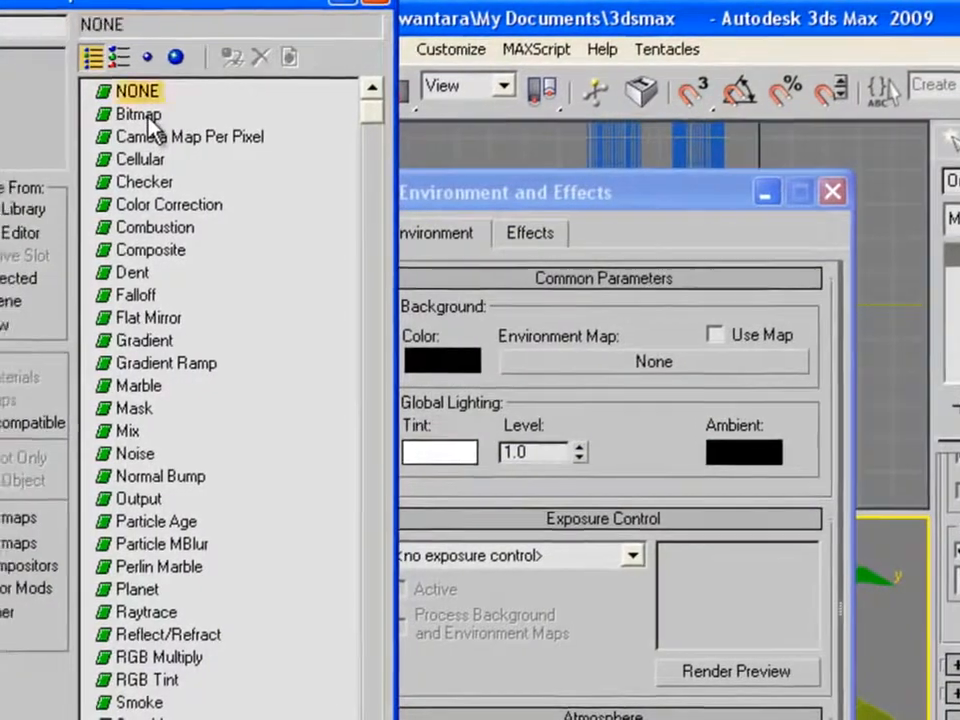
{"action": "double_click", "coordinate": [128, 115]}
Browse for the background image in the folder C:\Program Files\Autodesk\3ds Max 2009\maps.
{"action": "left_click", "coordinate": [641, 171]}
{"action": "left_click", "coordinate": [645, 172]}
{"action": "left_click", "coordinate": [645, 172]}
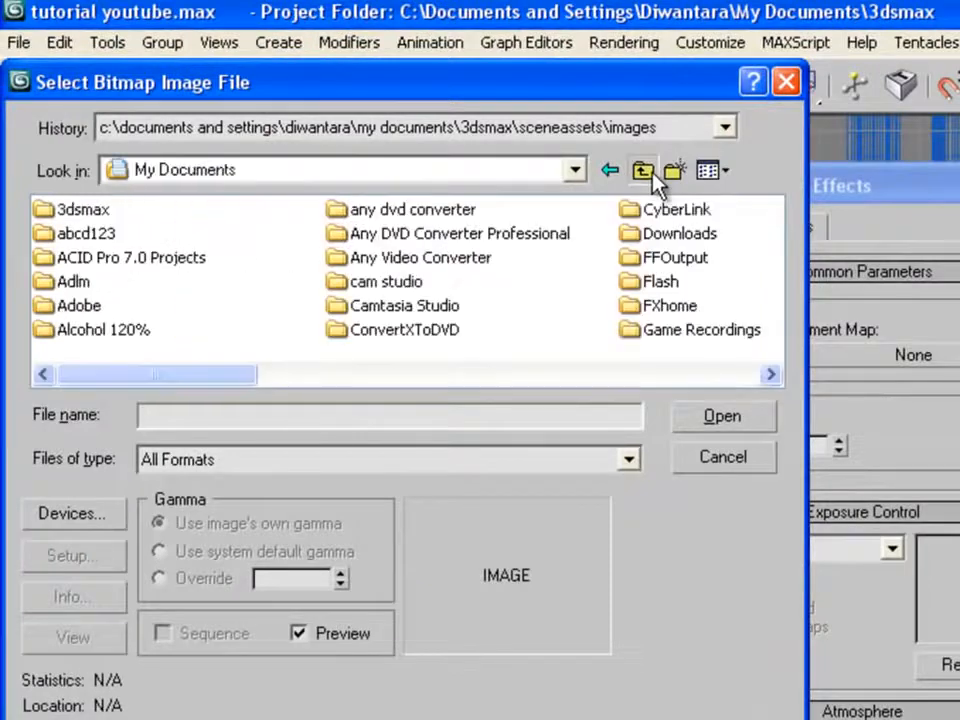
{"action": "left_click", "coordinate": [645, 172]}
{"action": "double_click", "coordinate": [118, 235]}
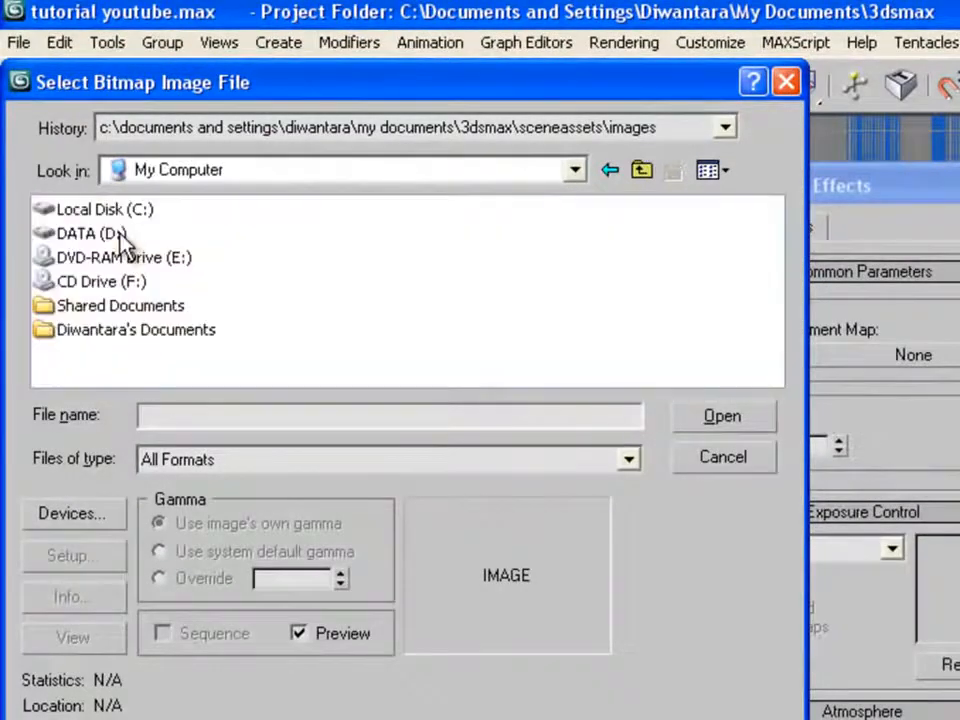
{"action": "double_click", "coordinate": [110, 212]}
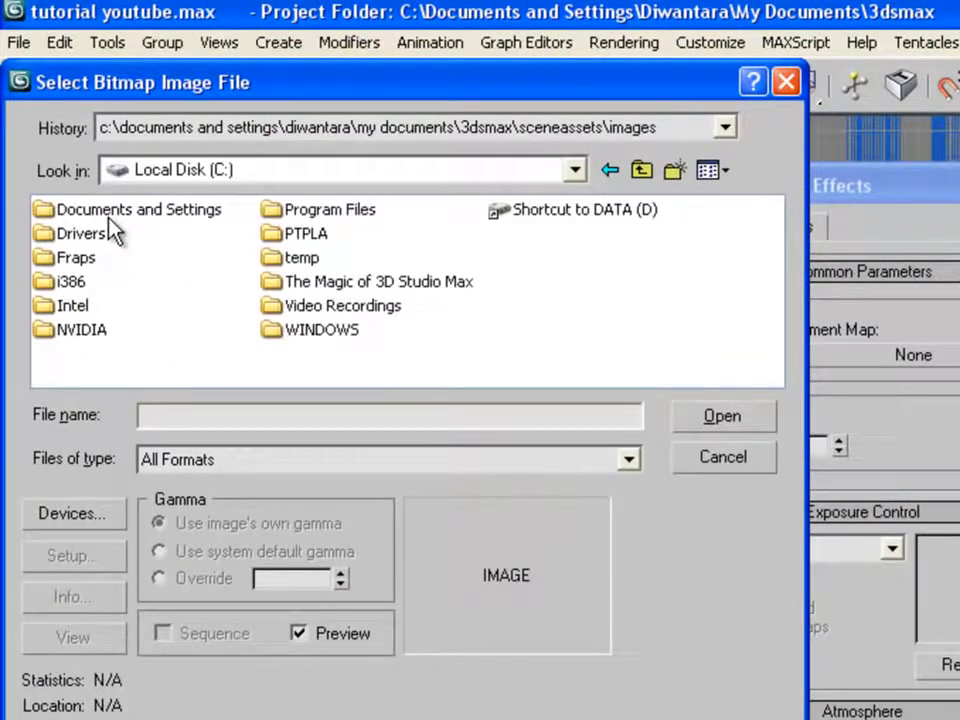
{"action": "double_click", "coordinate": [338, 212]}
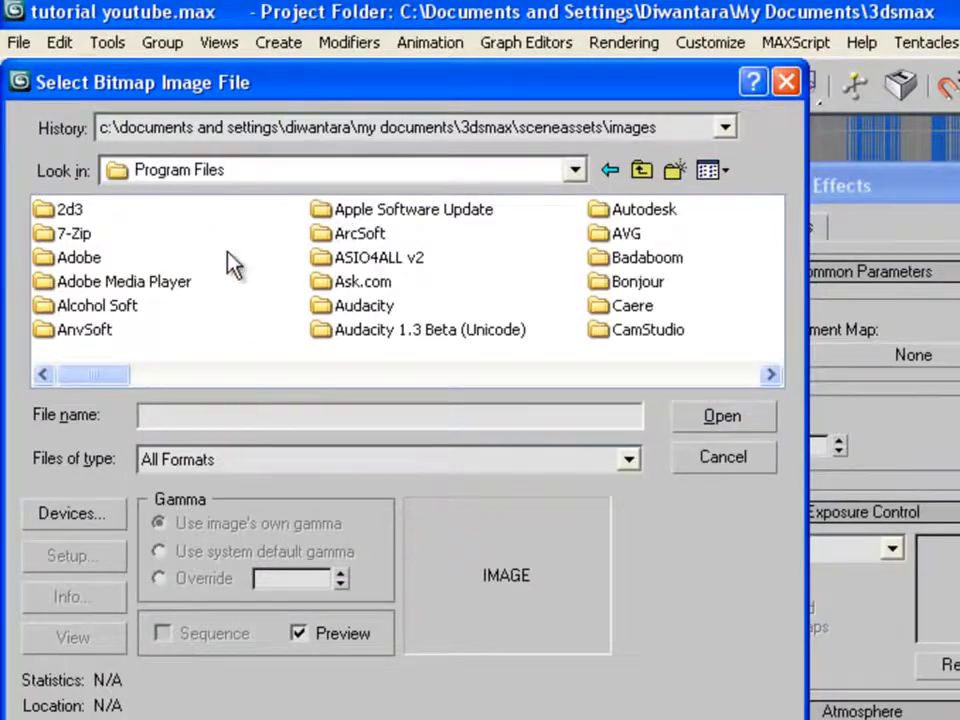
{"action": "double_click", "coordinate": [640, 210]}
{"action": "double_click", "coordinate": [106, 212]}
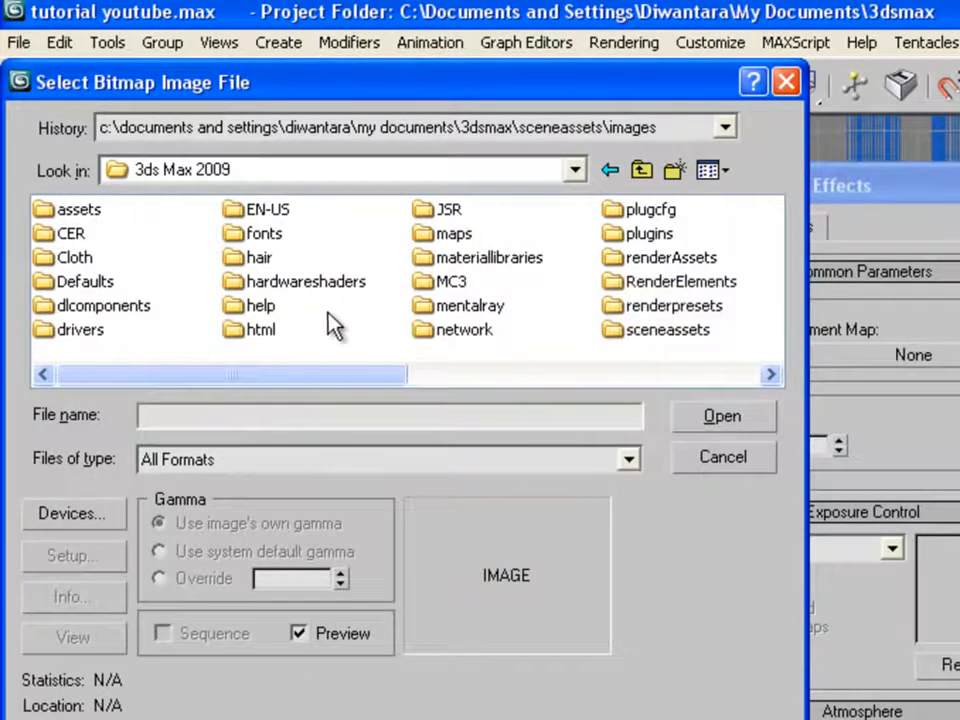
{"action": "double_click", "coordinate": [458, 234]}
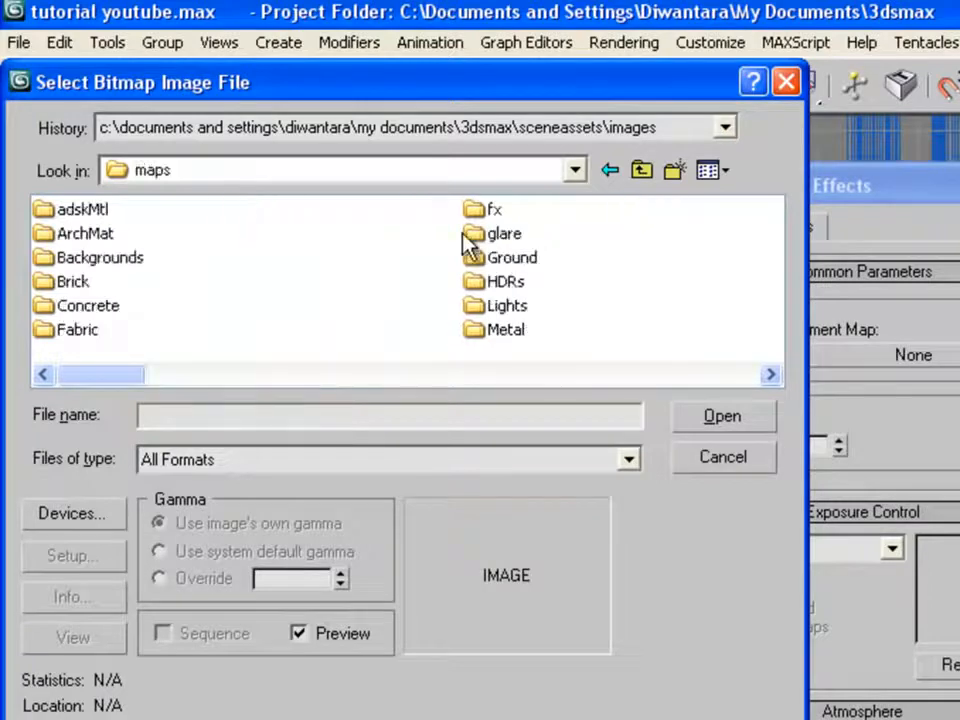
Show the image files as thumbnails and load "cloud sky" from the Skies folder as the environment map.
{"action": "left_click", "coordinate": [707, 173]}
{"action": "left_click", "coordinate": [729, 199]}
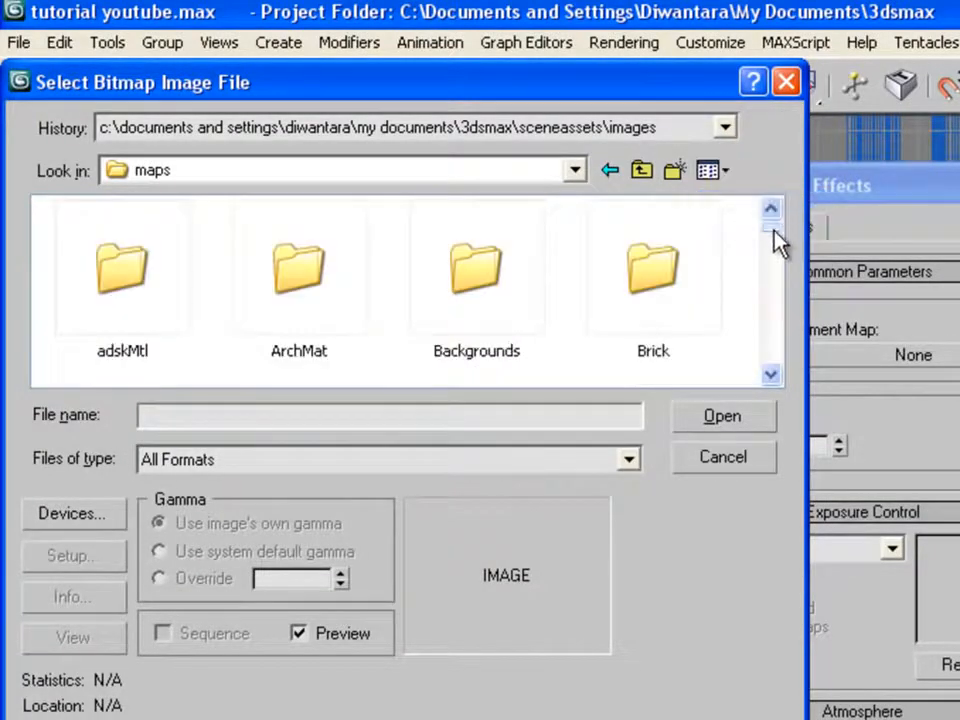
{"action": "scroll", "coordinate": [774, 238], "scroll_direction": "down", "scroll_amount": 2}
{"action": "left_click_drag", "start_coordinate": [766, 237], "coordinate": [765, 287]}
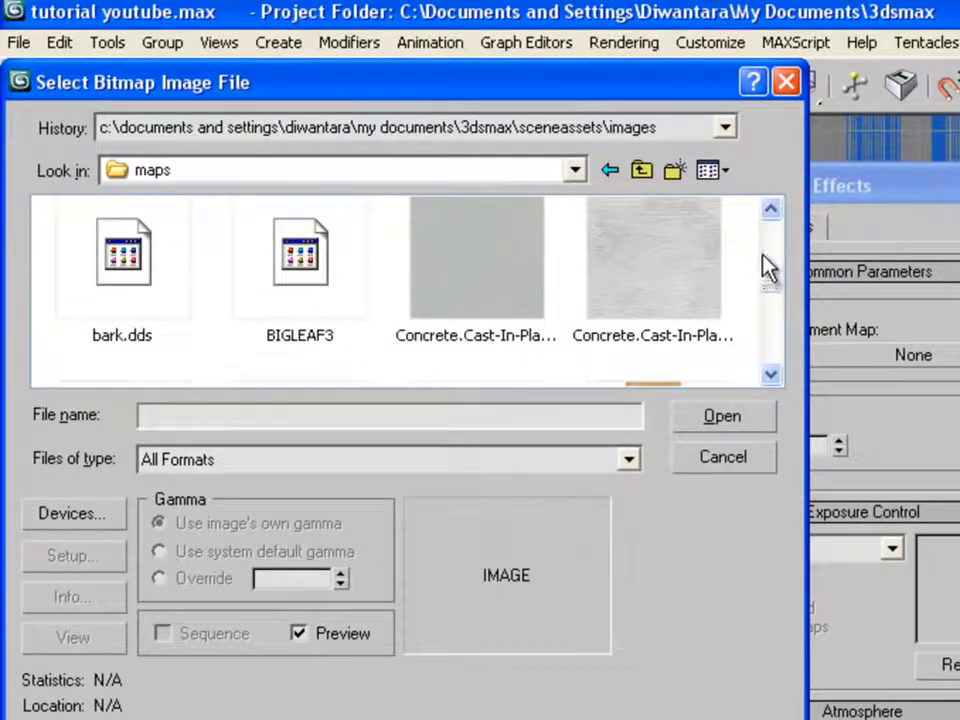
{"action": "left_click", "coordinate": [770, 217]}
{"action": "left_click", "coordinate": [770, 217]}
{"action": "double_click", "coordinate": [137, 283]}
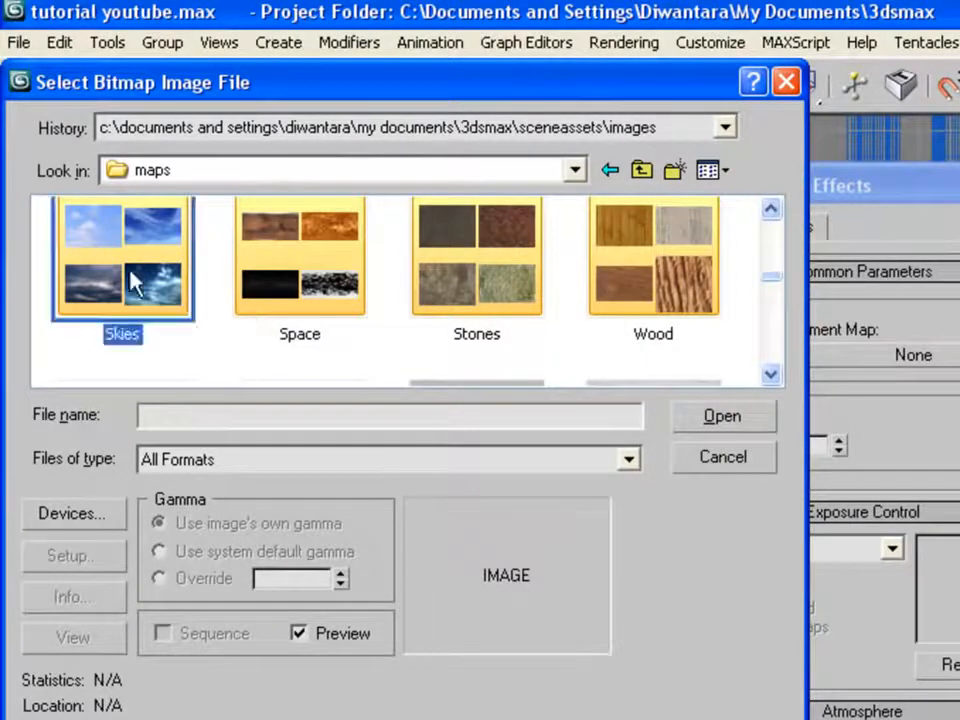
{"action": "mouse_move", "coordinate": [771, 258]}
{"action": "left_mouse_down"}
{"action": "mouse_move", "coordinate": [776, 279]}
{"action": "mouse_move", "coordinate": [781, 258]}
{"action": "left_mouse_up"}
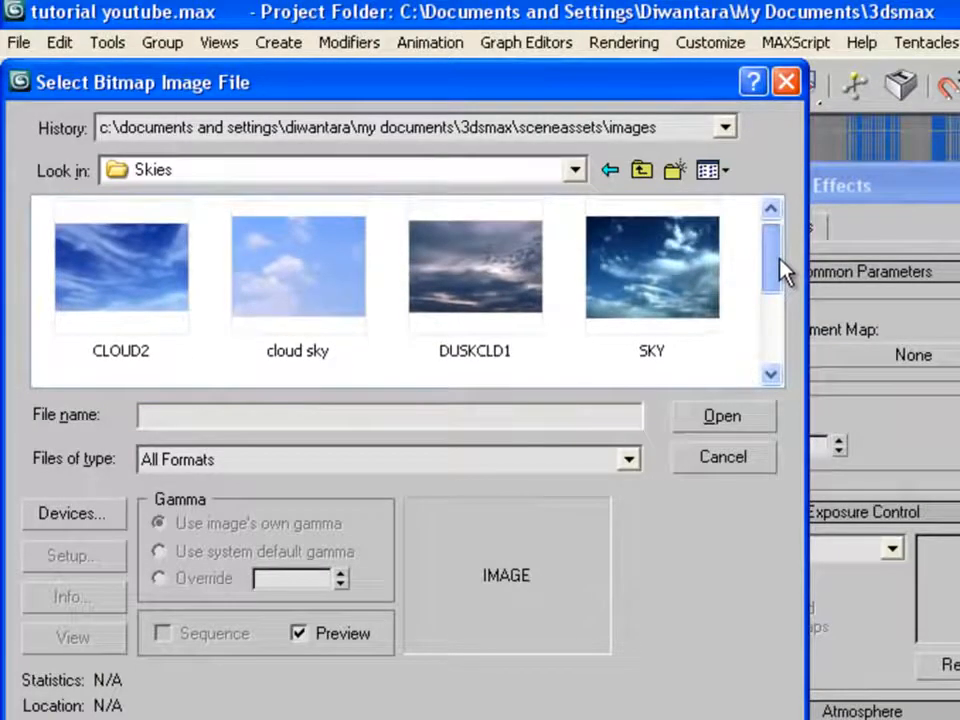
{"action": "double_click", "coordinate": [339, 300]}
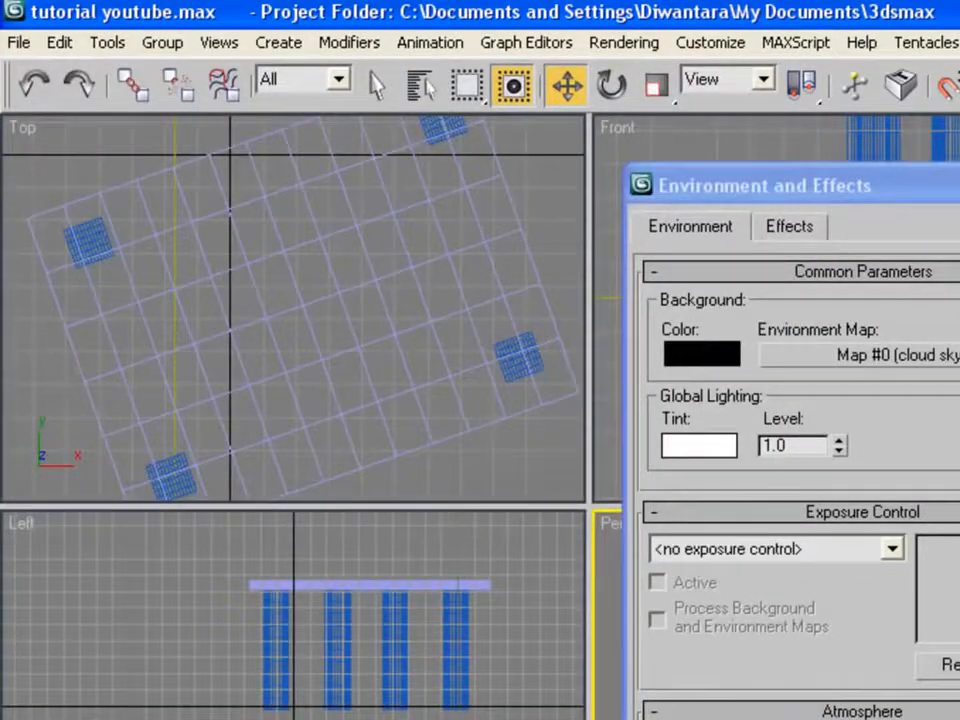
Close the environment settings and render the perspective view to examine the sky background behind the table.
{"action": "left_click", "coordinate": [715, 128]}
{"action": "key", "text": "F9"}
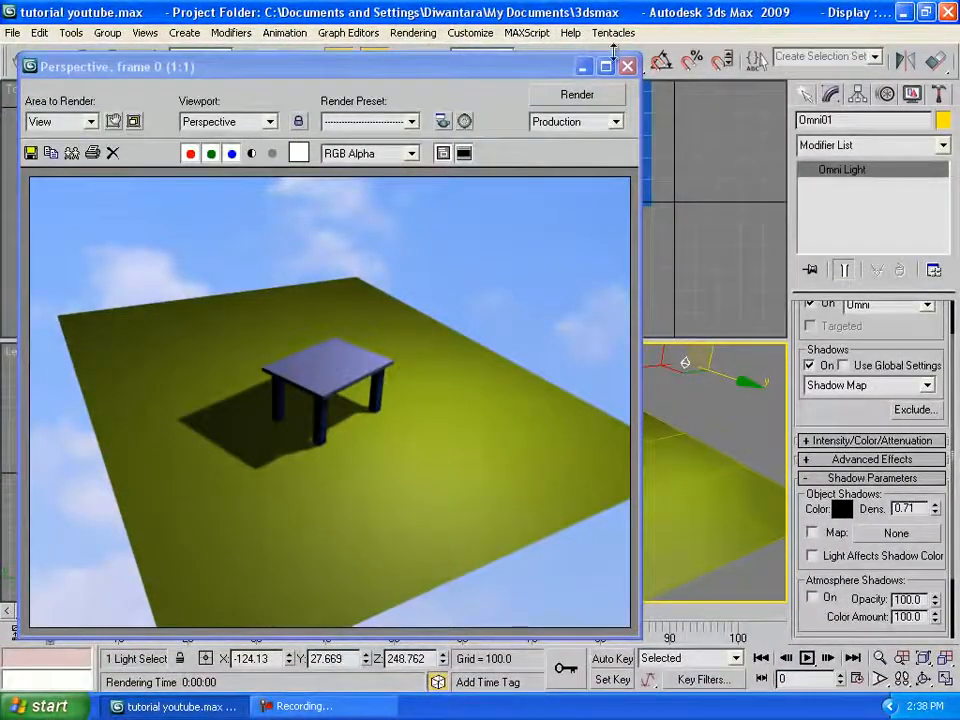
{"action": "left_click", "coordinate": [627, 66]}
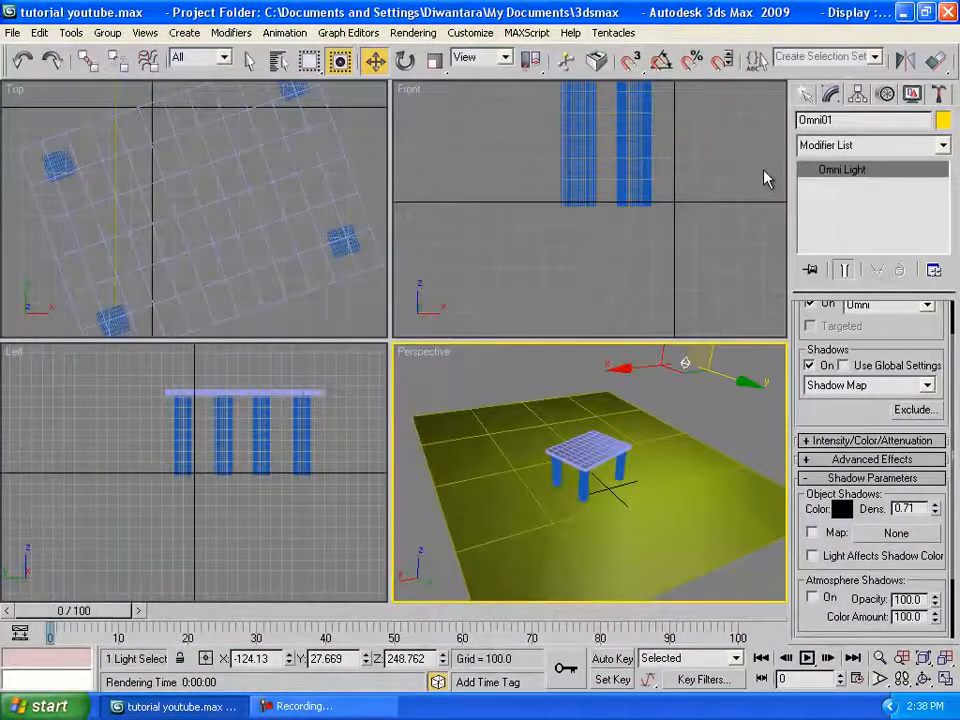
Open the Material Editor and move its window further up the screen.
{"action": "left_click_drag", "start_coordinate": [953, 66], "coordinate": [797, 68]}
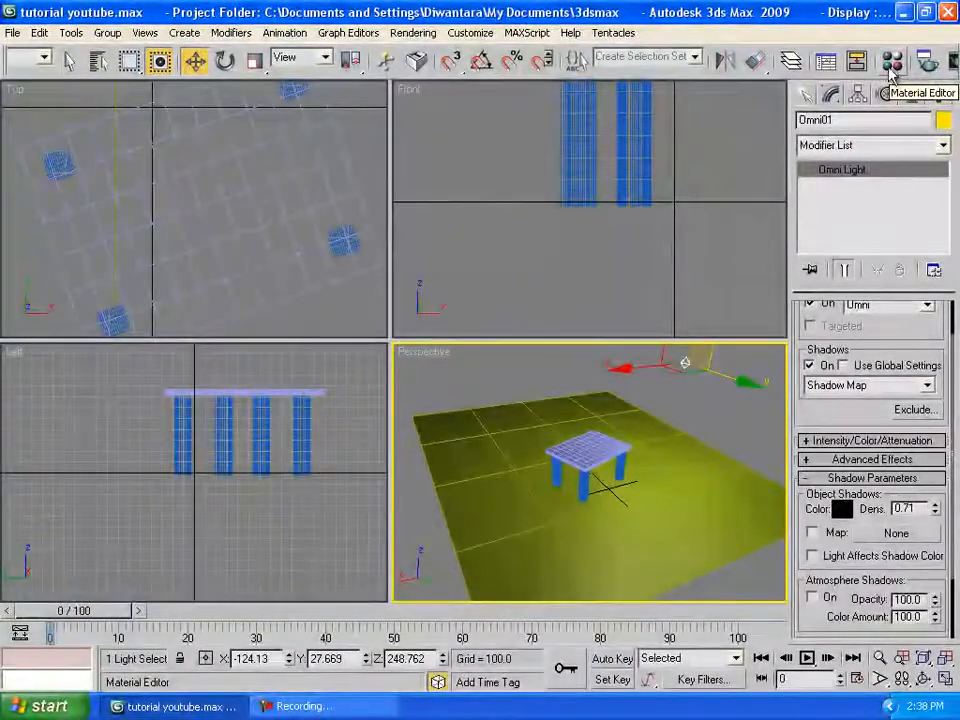
{"action": "left_click", "coordinate": [890, 68]}
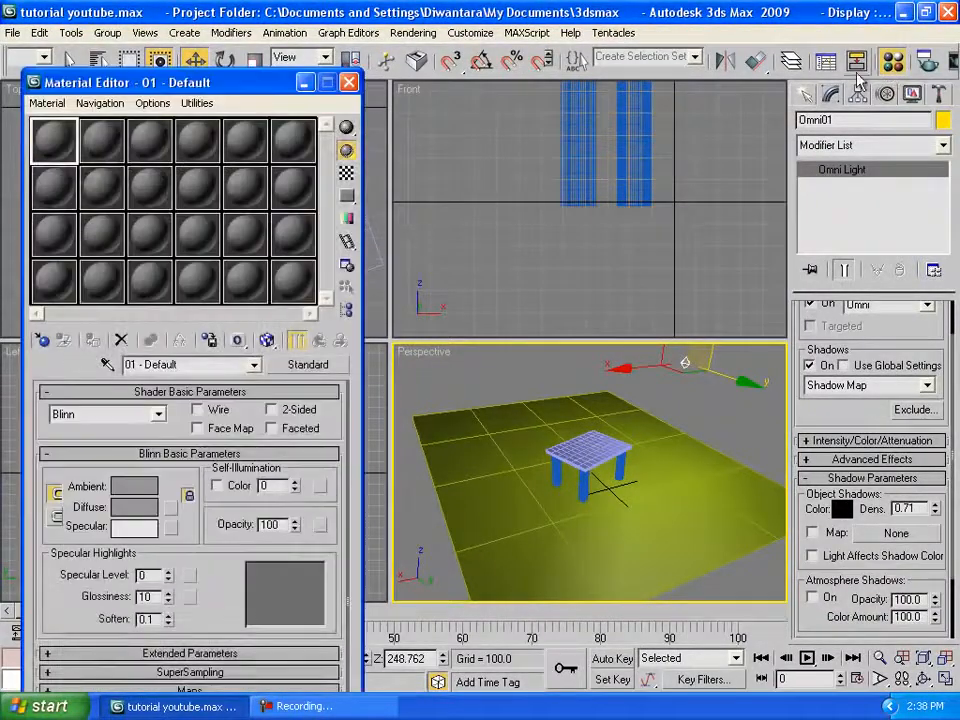
{"action": "left_click", "coordinate": [349, 82]}
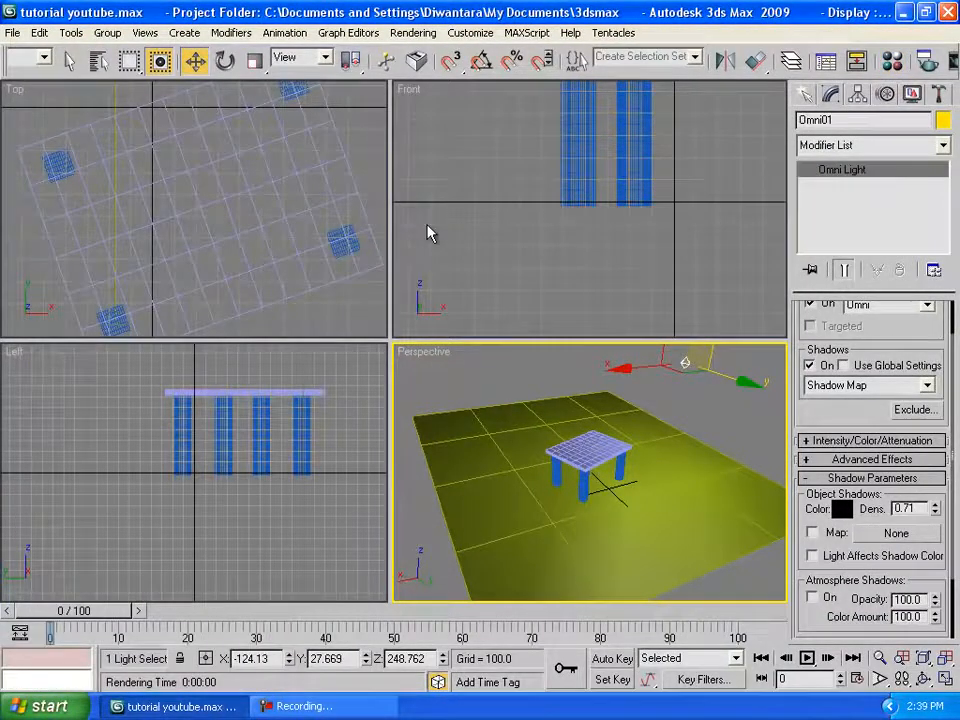
{"action": "key", "text": "m"}
{"action": "left_click_drag", "start_coordinate": [286, 82], "coordinate": [277, 46]}
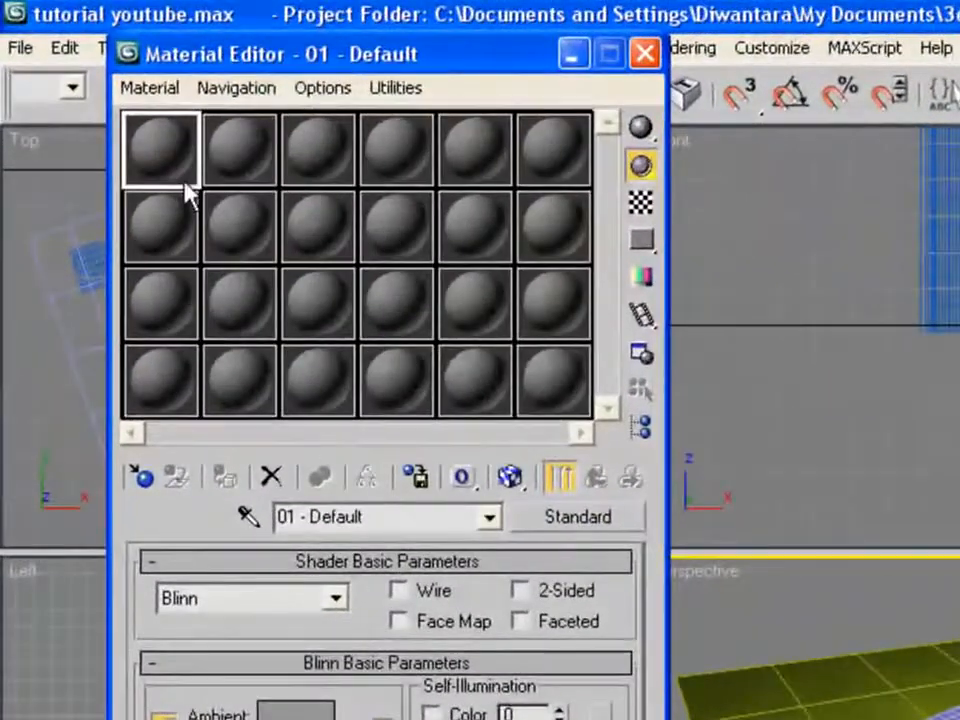
Try the 3 X 2 sample window layout in the Material Editor and restore the 6 X 4 layout.
{"action": "right_click", "coordinate": [113, 116]}
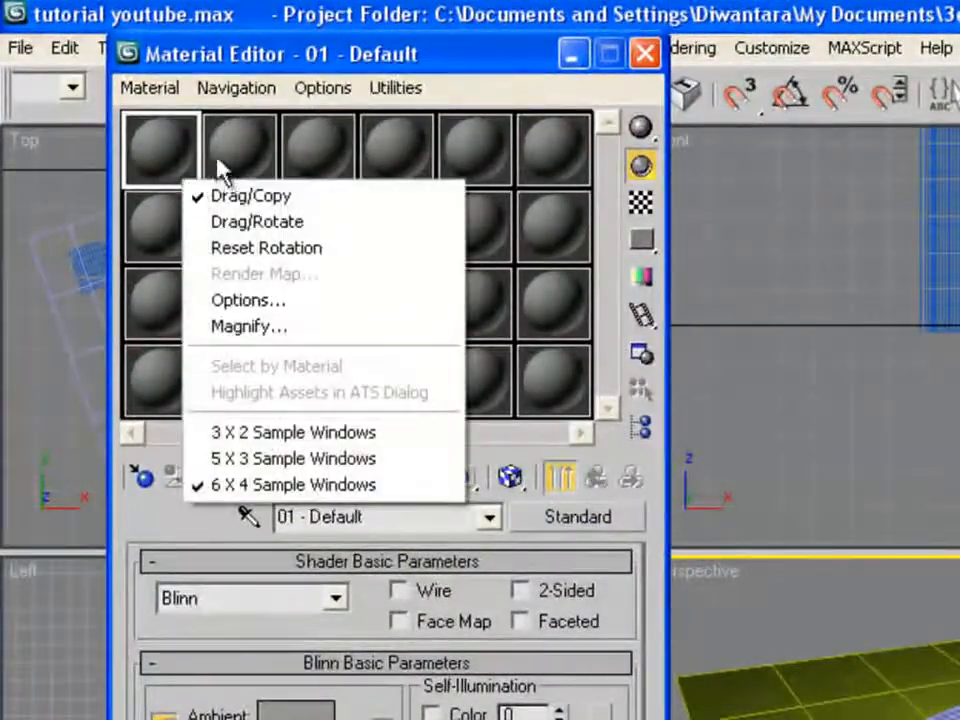
{"action": "left_click", "coordinate": [294, 152]}
{"action": "right_click", "coordinate": [288, 182]}
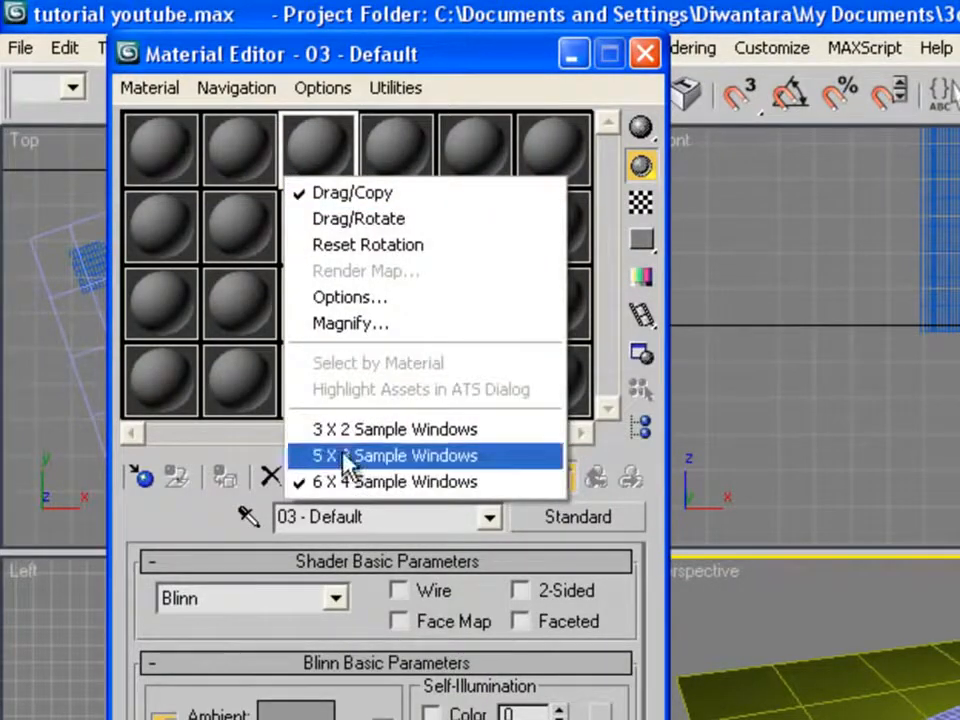
{"action": "left_click", "coordinate": [362, 430]}
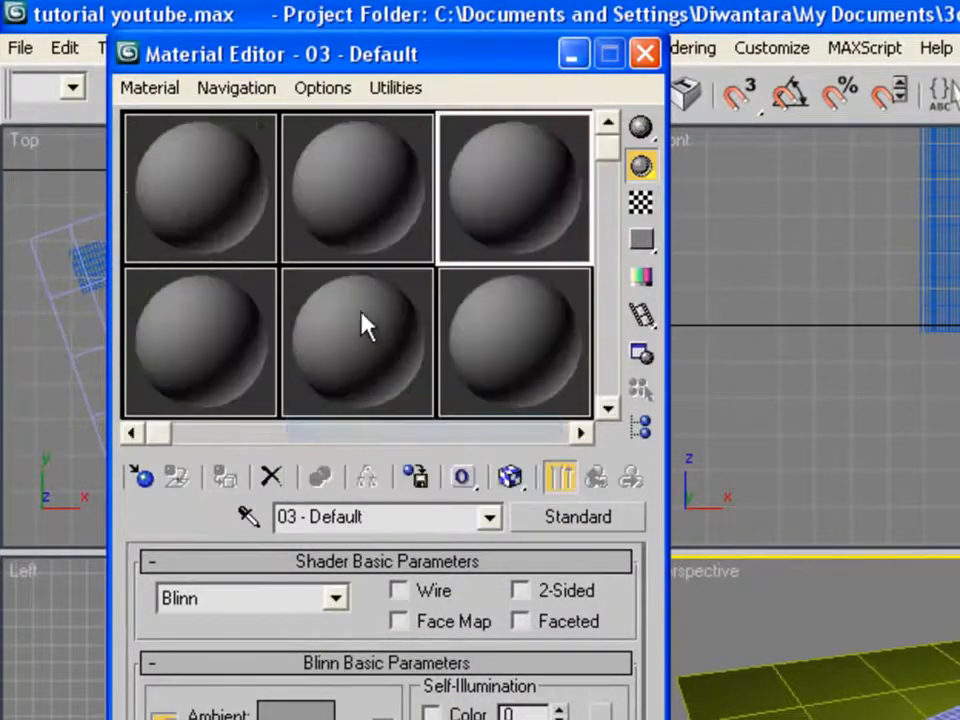
{"action": "left_click", "coordinate": [263, 250]}
{"action": "right_click", "coordinate": [270, 258]}
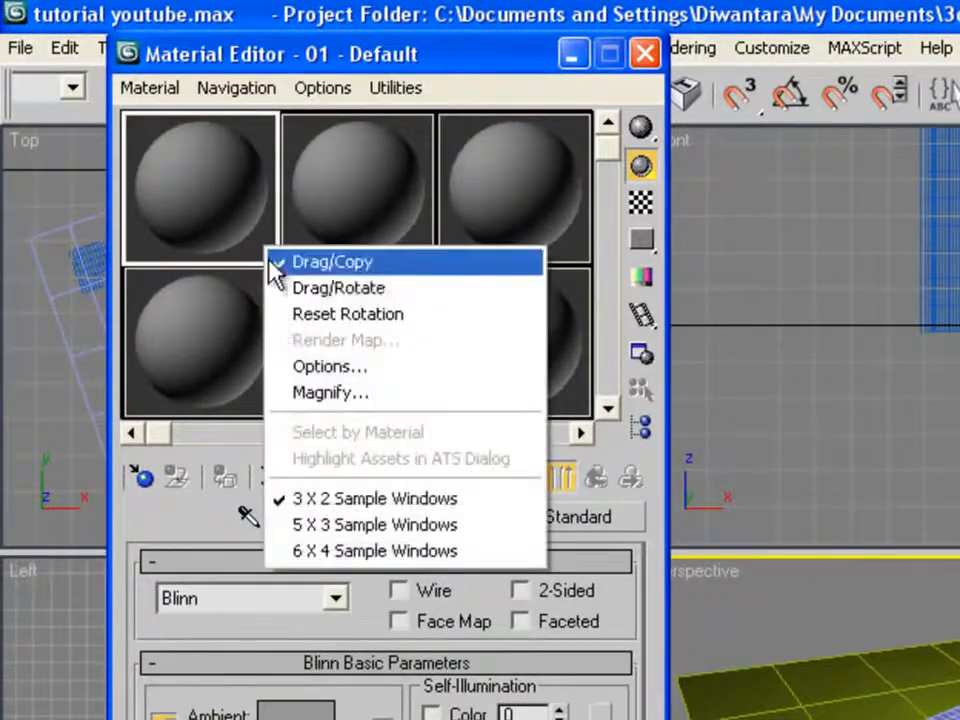
{"action": "left_click", "coordinate": [310, 551]}
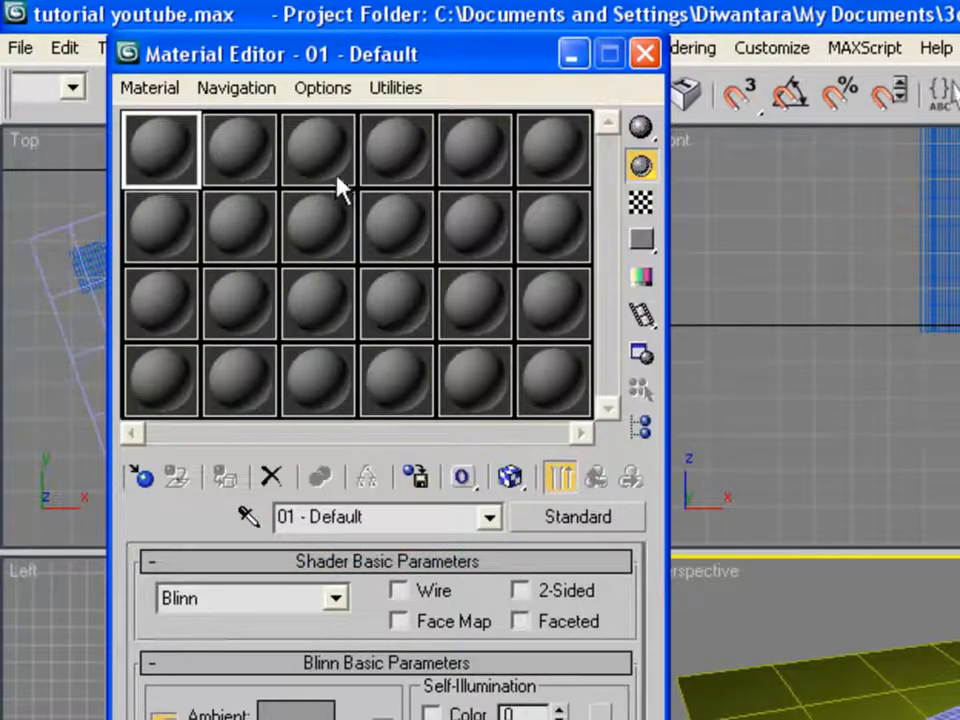
Select the first material sample, 01 - Default, and choose a Bitmap for its diffuse map.
{"action": "left_click", "coordinate": [228, 174]}
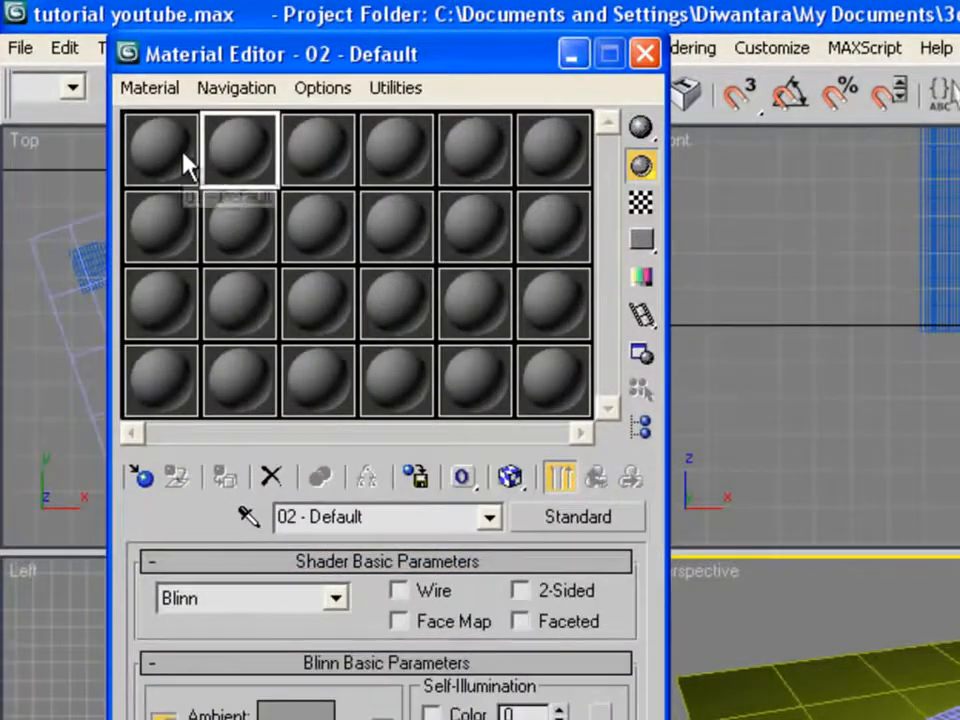
{"action": "left_click", "coordinate": [163, 182]}
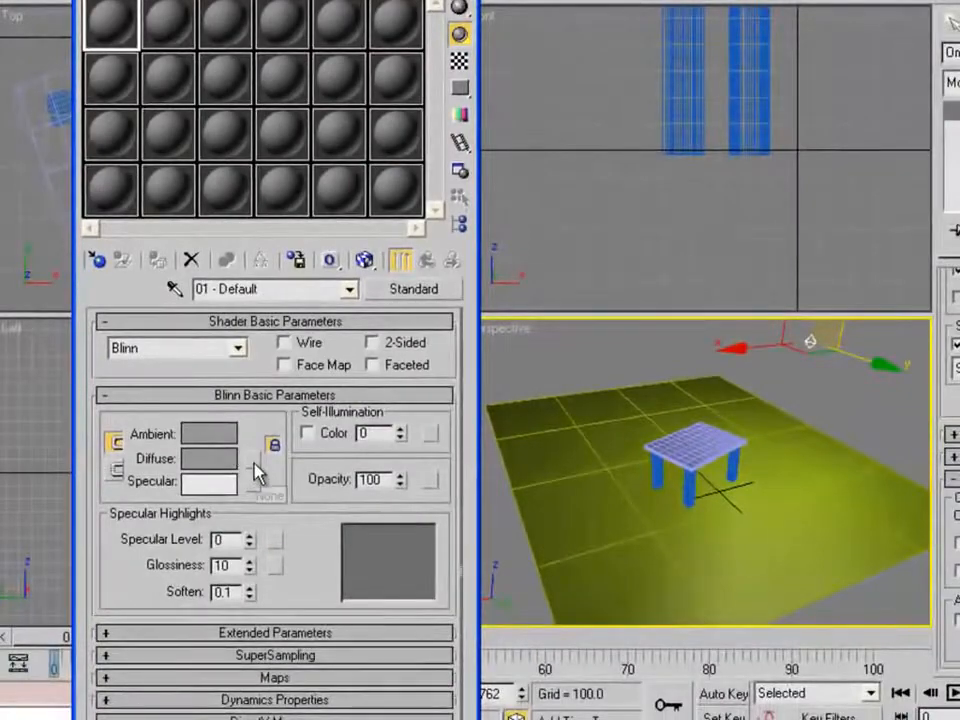
{"action": "left_click", "coordinate": [253, 462]}
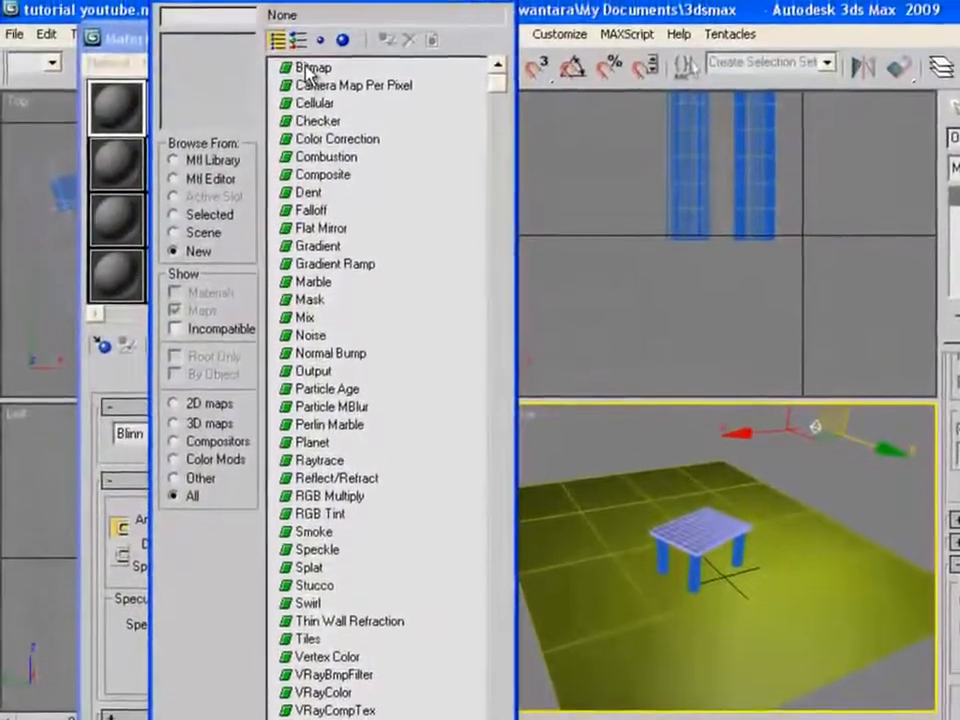
{"action": "left_click", "coordinate": [312, 74]}
{"action": "double_click", "coordinate": [312, 74]}
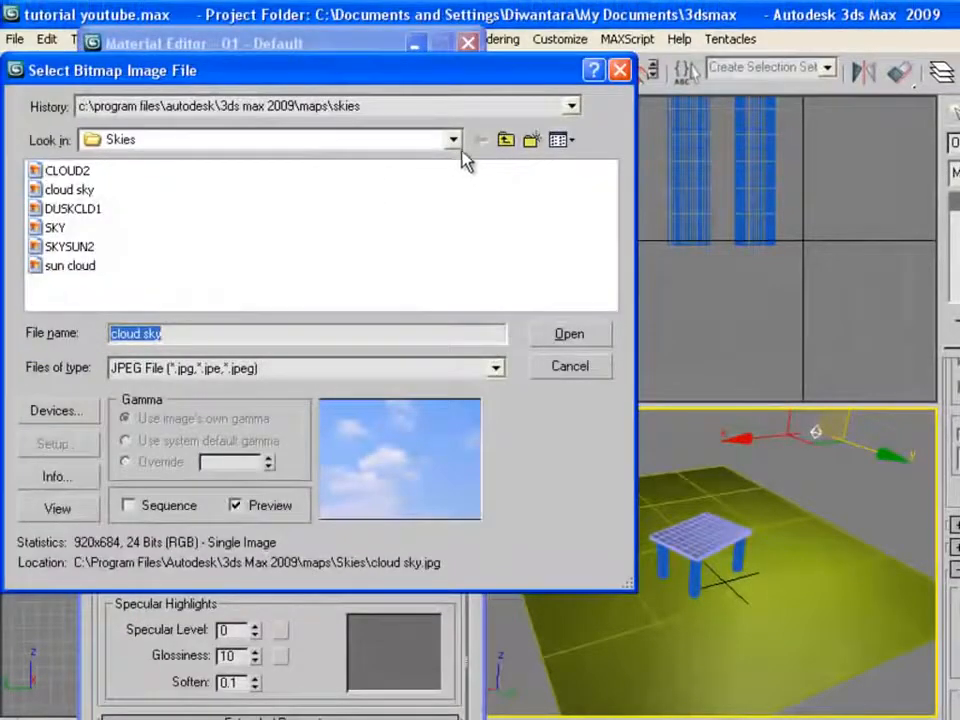
Browse up to the maps folder, display its contents as thumbnails, and open the ProMaterials folder.
{"action": "left_click", "coordinate": [505, 140]}
{"action": "left_click", "coordinate": [560, 140]}
{"action": "left_click", "coordinate": [590, 164]}
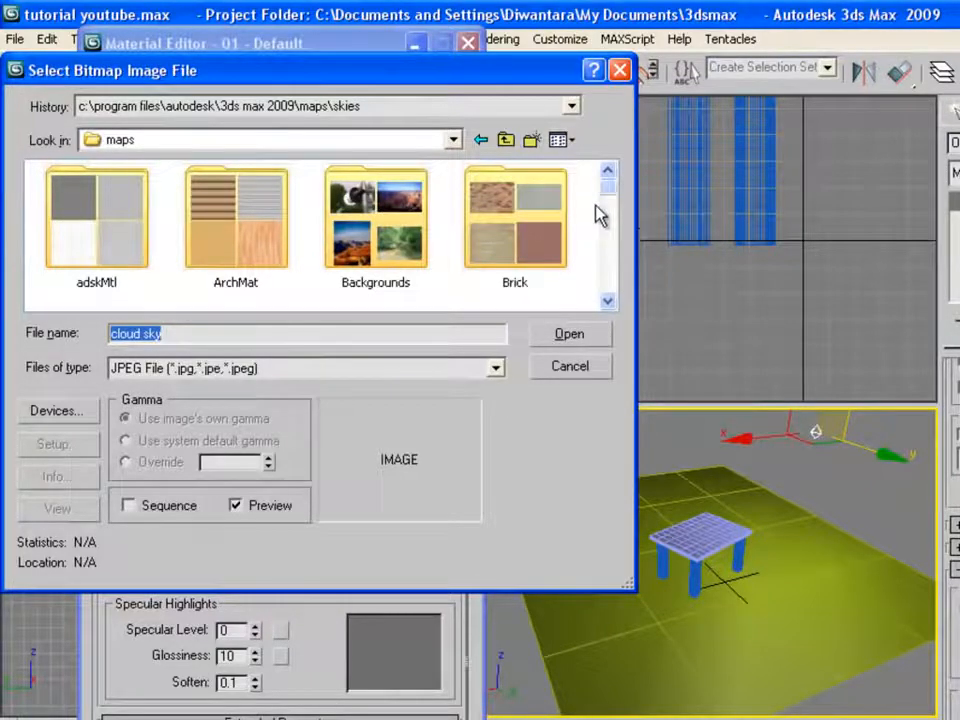
{"action": "left_click", "coordinate": [607, 300]}
{"action": "left_click", "coordinate": [607, 300]}
{"action": "left_click", "coordinate": [607, 300]}
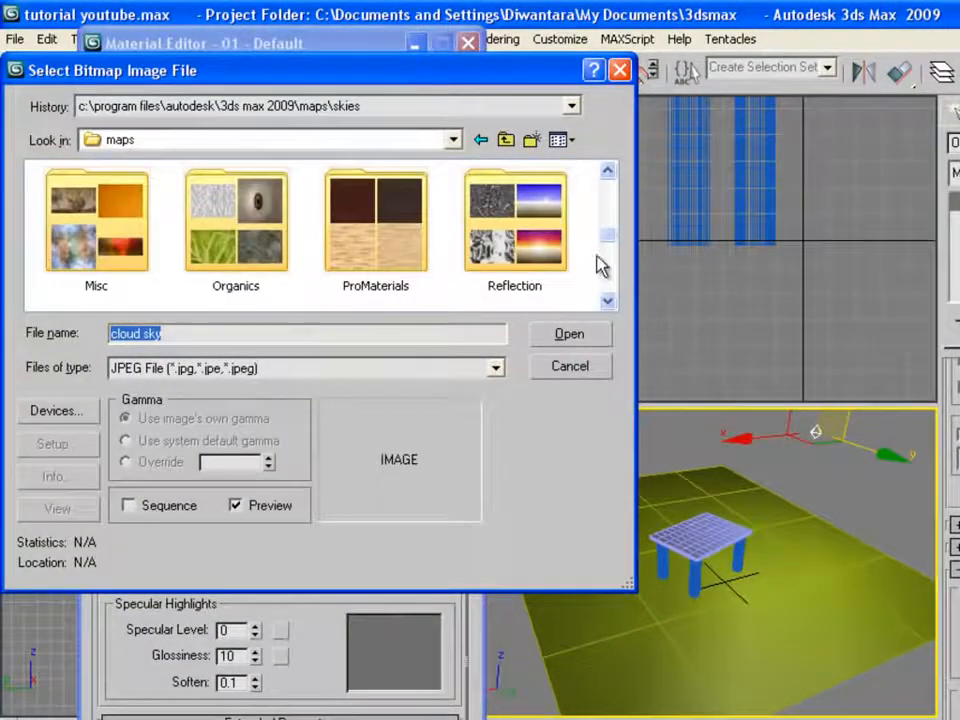
{"action": "double_click", "coordinate": [376, 262]}
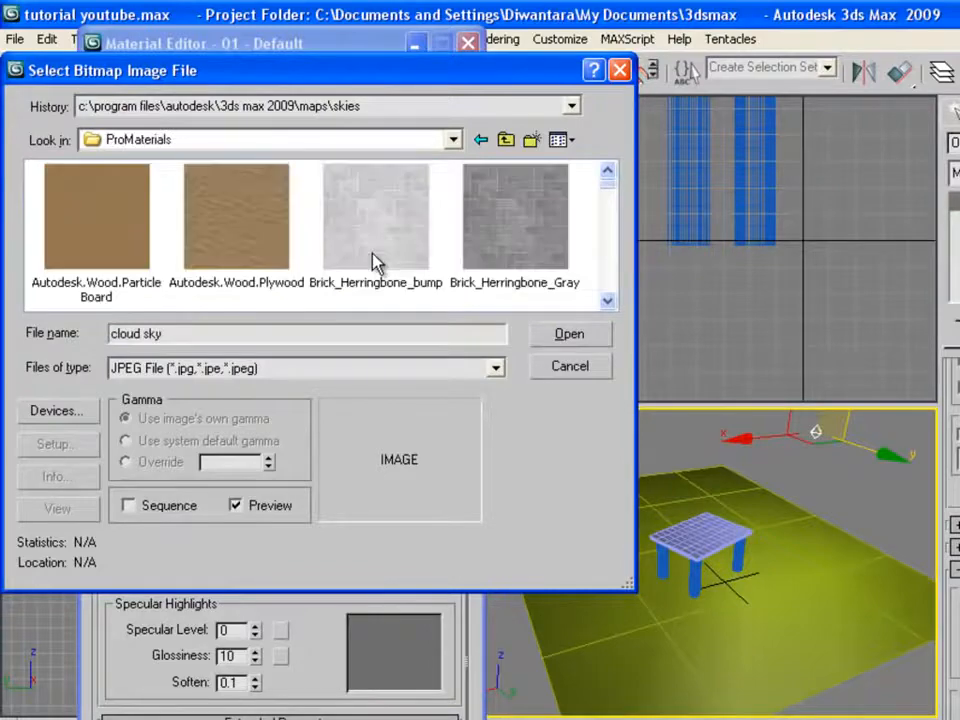
Find the Finish Carpentry.Wood.White Oak image in the ProMaterials folder and load it as the diffuse bitmap.
{"action": "left_click", "coordinate": [605, 302]}
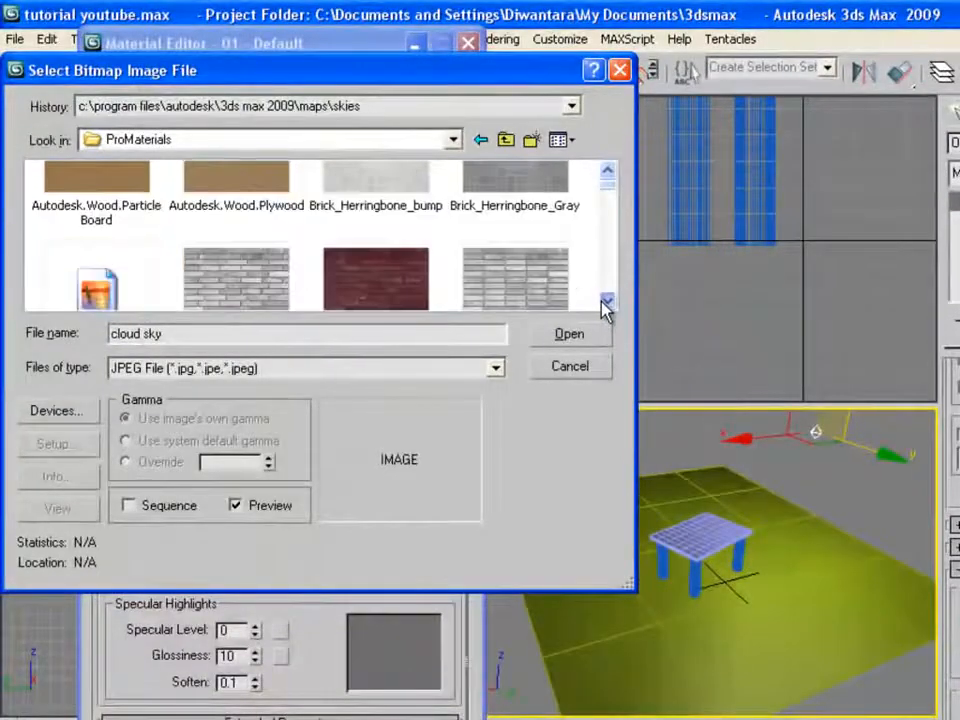
{"action": "left_click", "coordinate": [607, 301]}
{"action": "left_click", "coordinate": [607, 301]}
{"action": "left_click", "coordinate": [607, 301]}
{"action": "left_click", "coordinate": [607, 301]}
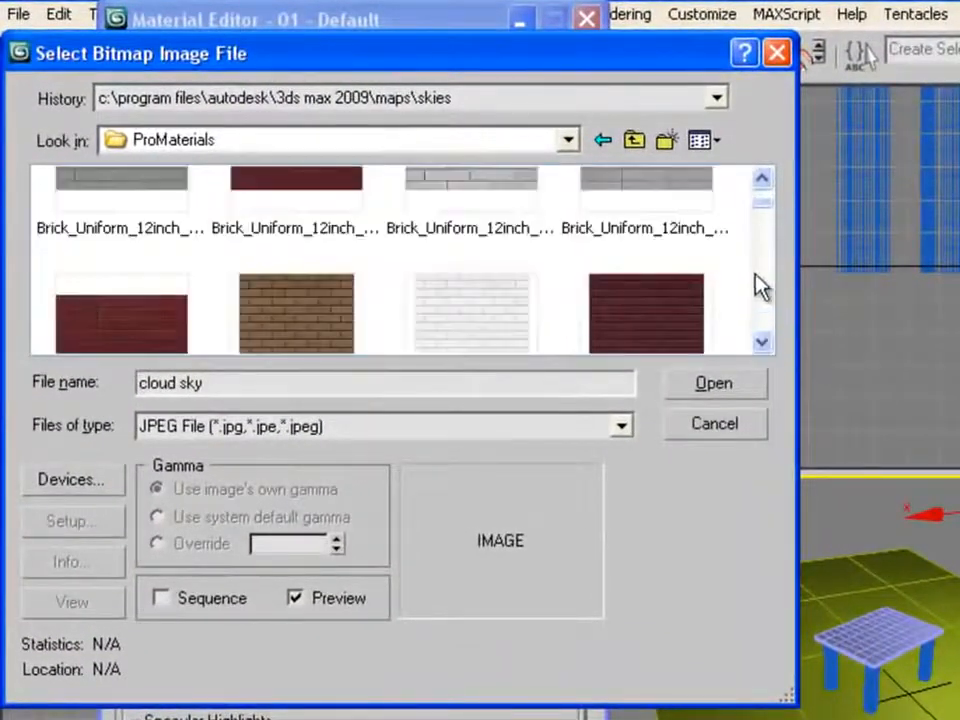
{"action": "left_click_drag", "start_coordinate": [759, 204], "coordinate": [766, 287]}
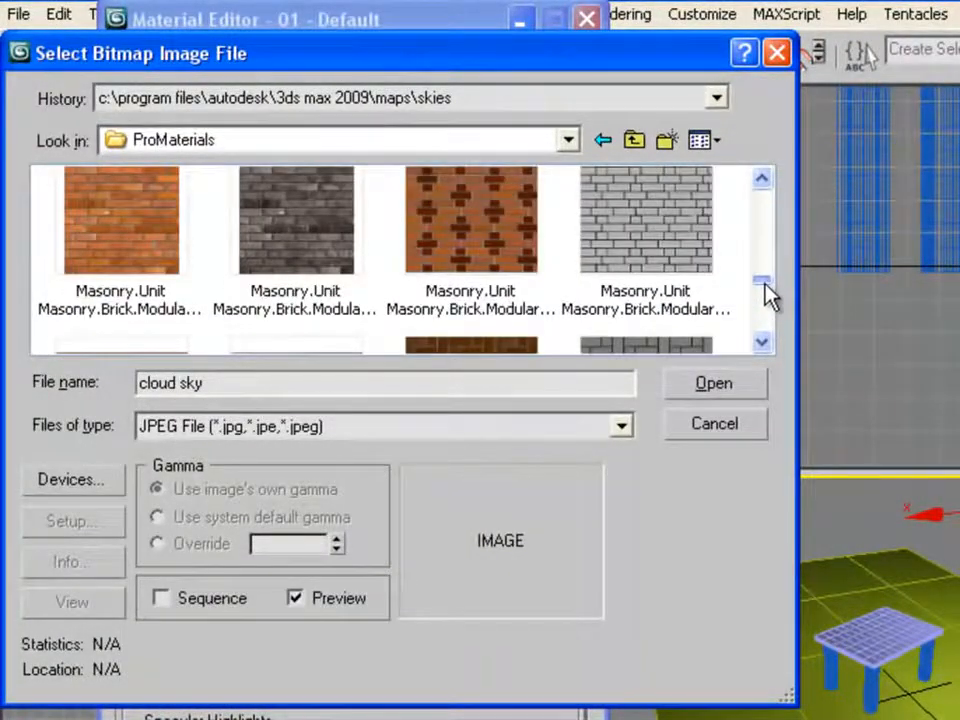
{"action": "left_click", "coordinate": [763, 343]}
{"action": "left_click", "coordinate": [763, 343]}
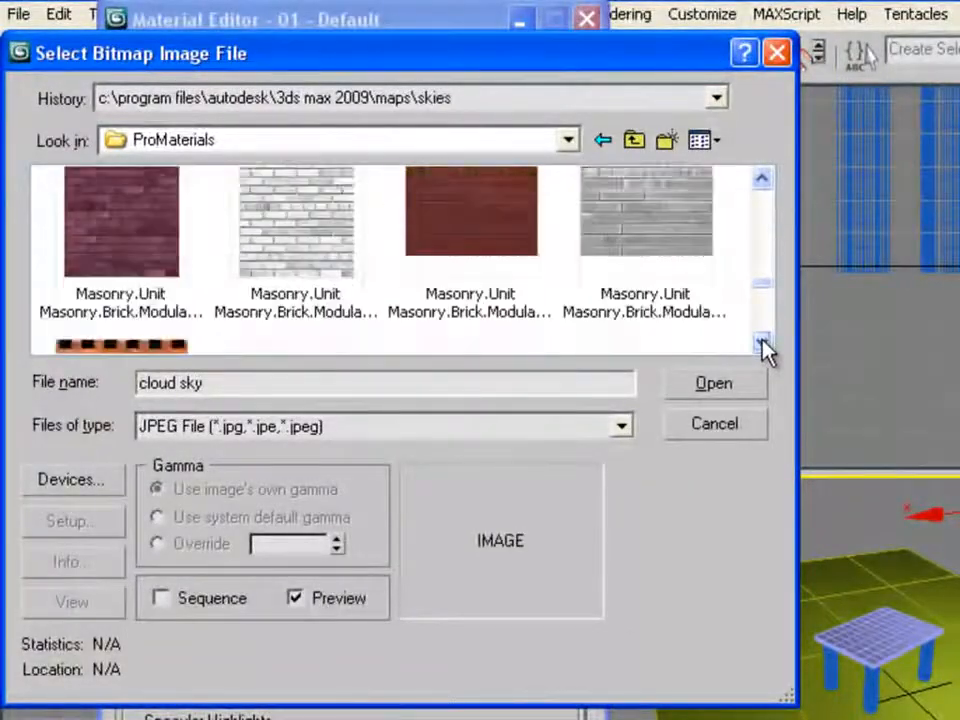
{"action": "left_click", "coordinate": [763, 343]}
{"action": "left_click", "coordinate": [763, 345]}
{"action": "left_click", "coordinate": [763, 345]}
{"action": "left_click", "coordinate": [763, 345]}
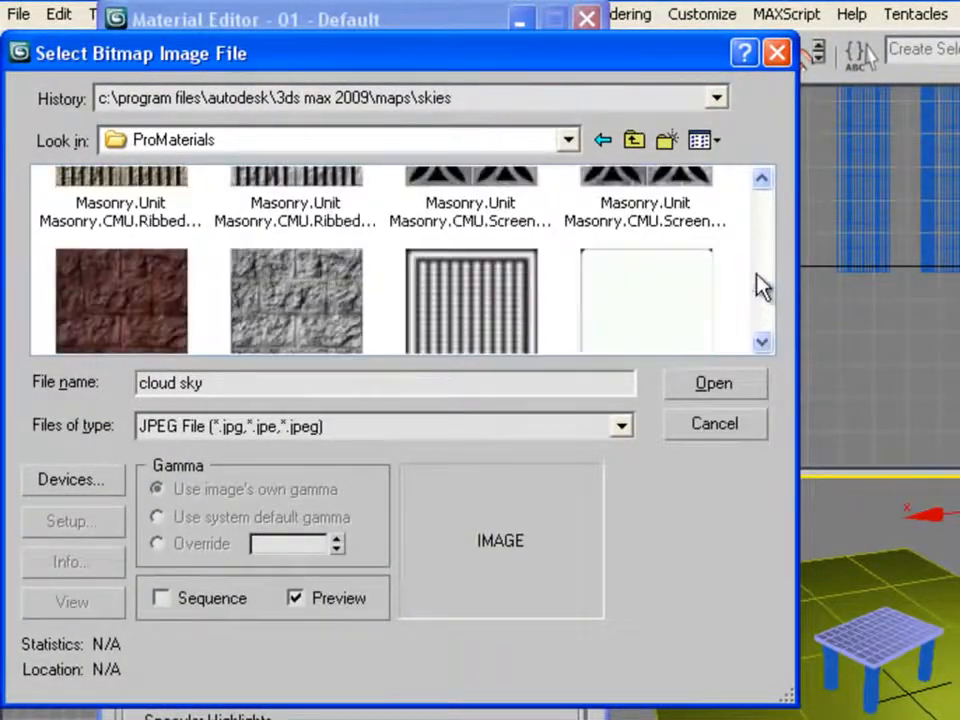
{"action": "left_click_drag", "start_coordinate": [763, 302], "coordinate": [765, 345]}
{"action": "double_click", "coordinate": [525, 253]}
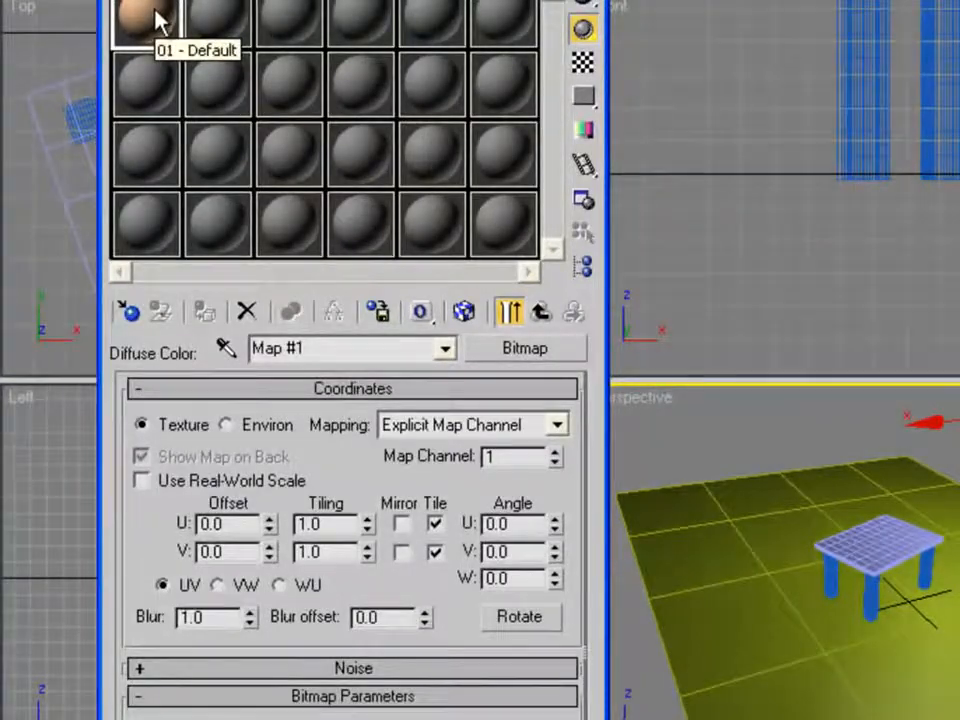
Apply the 01 - Default wood material to the tabletop, Box01, and check it in a perspective render.
{"action": "left_click_drag", "start_coordinate": [157, 20], "coordinate": [888, 555]}
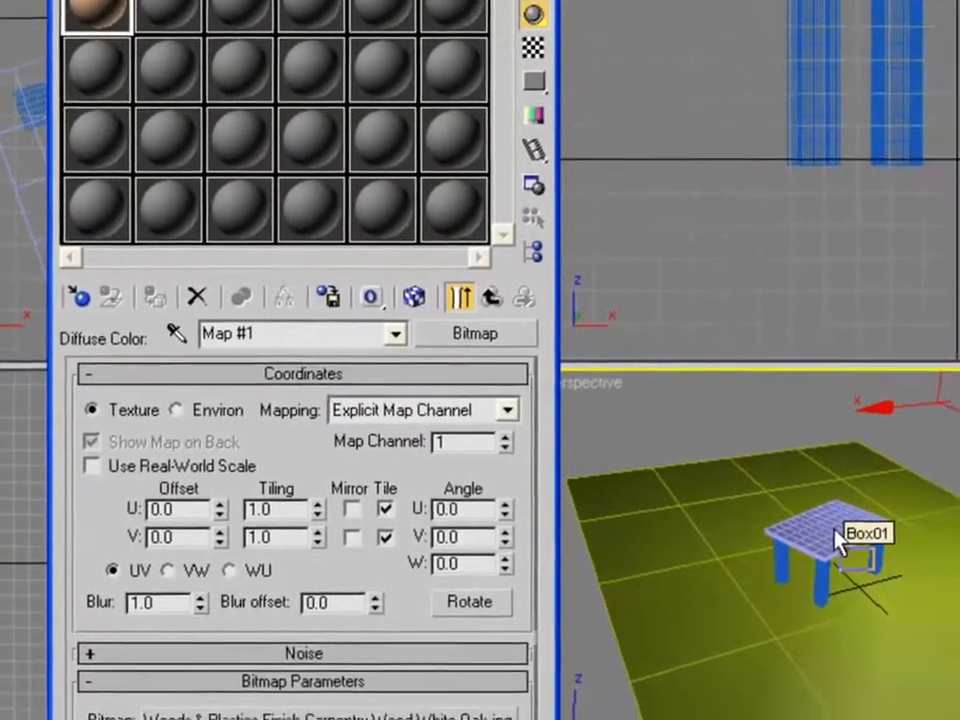
{"action": "left_click_drag", "start_coordinate": [836, 530], "coordinate": [834, 528]}
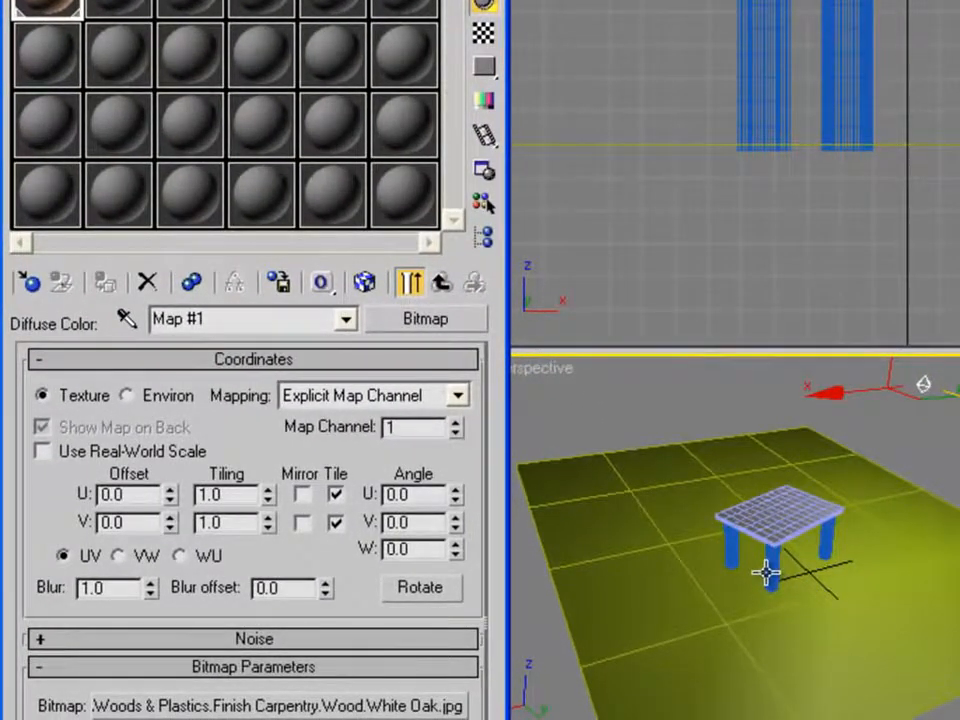
{"action": "key", "text": "shift+q"}
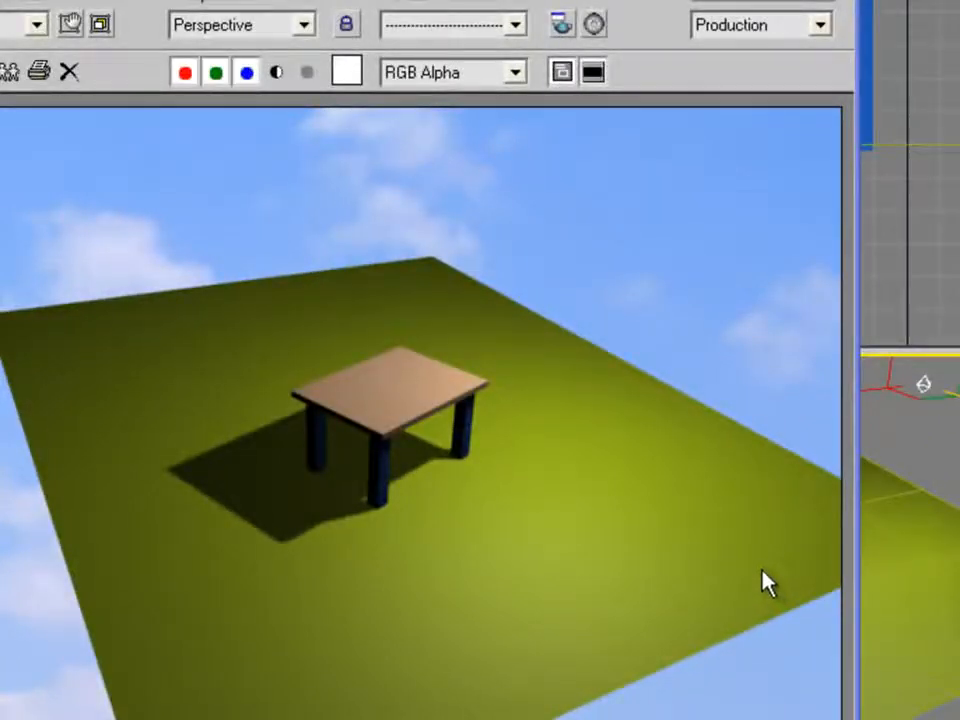
{"action": "left_click", "coordinate": [842, 1]}
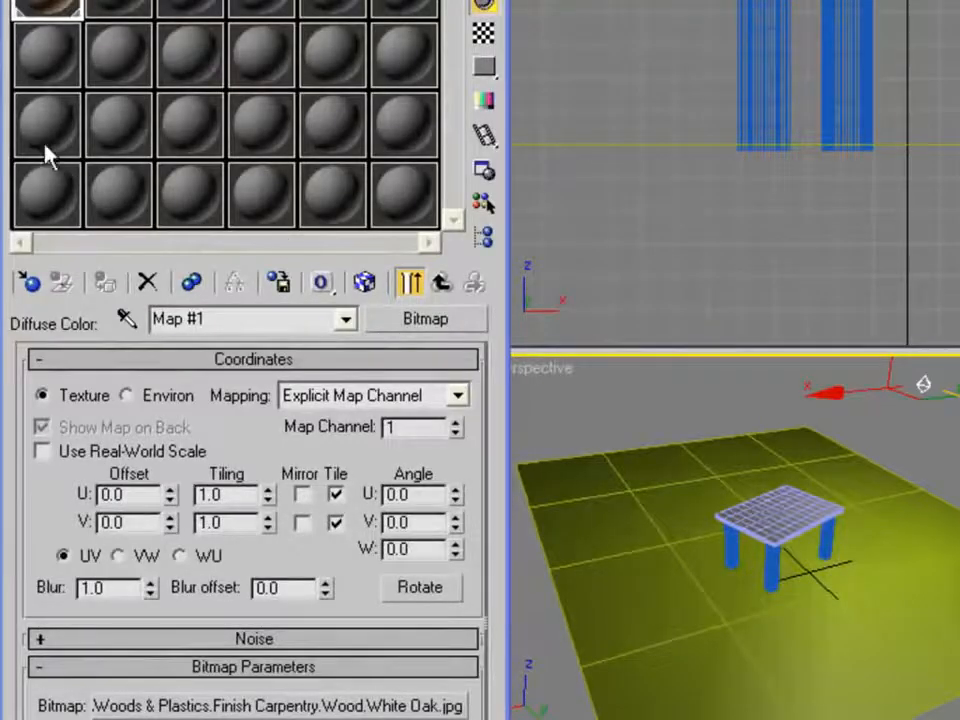
Apply the same wood material to the three table legs visible in the perspective view.
{"action": "left_click_drag", "start_coordinate": [55, 8], "coordinate": [735, 550]}
{"action": "left_click_drag", "start_coordinate": [36, 26], "coordinate": [767, 566]}
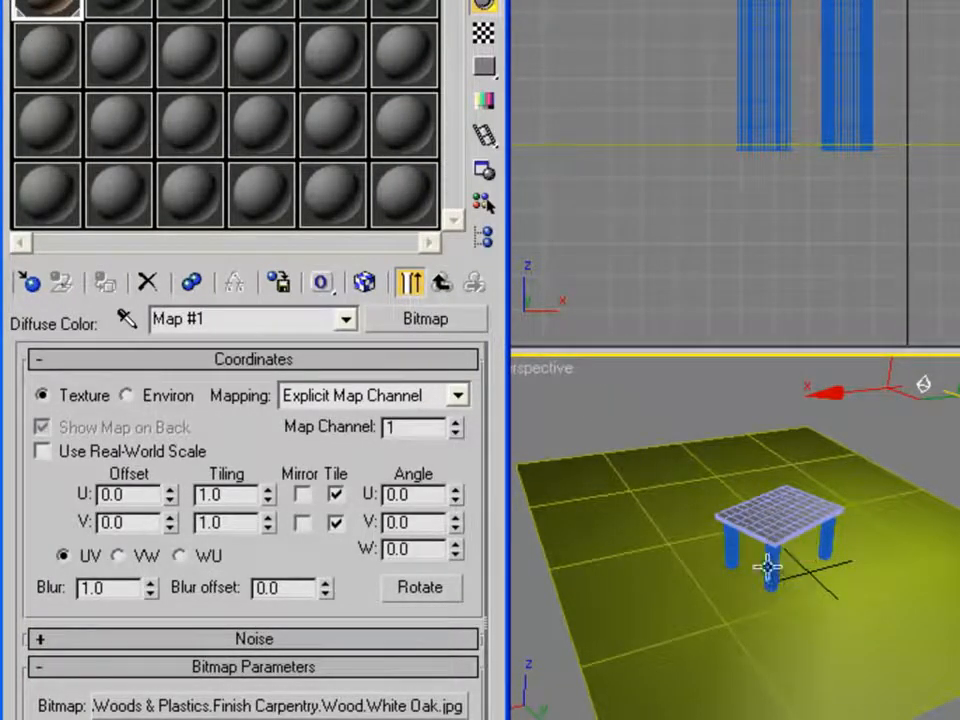
{"action": "left_click_drag", "start_coordinate": [37, 4], "coordinate": [826, 551]}
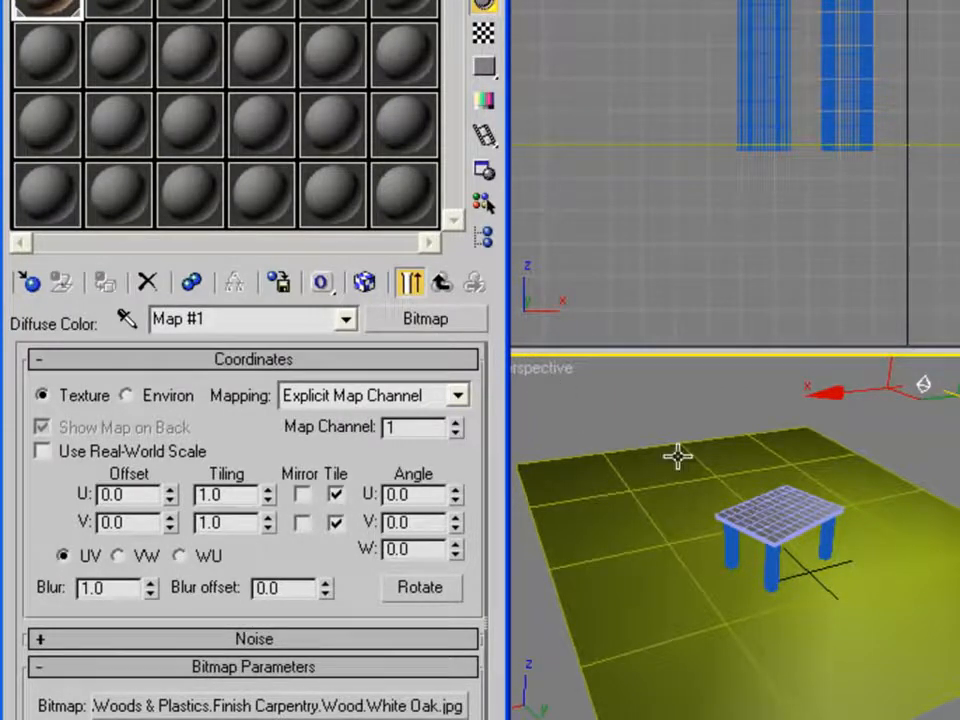
Show the White Oak map in the viewport and render a close view of the table.
{"action": "left_click", "coordinate": [364, 282]}
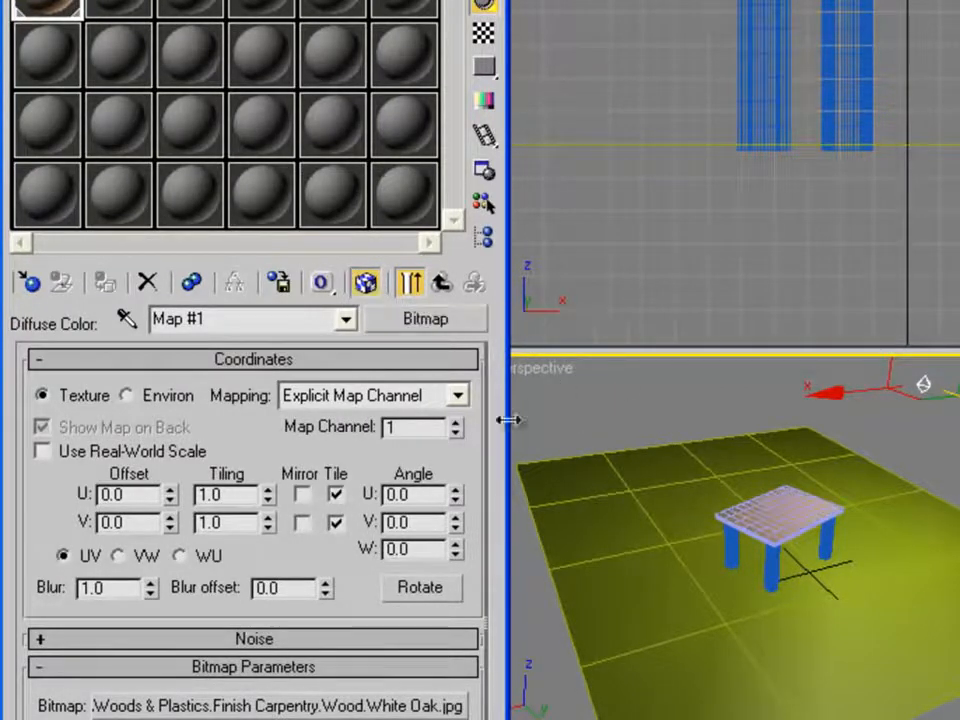
{"action": "scroll", "coordinate": [598, 468], "scroll_direction": "up", "scroll_amount": 5}
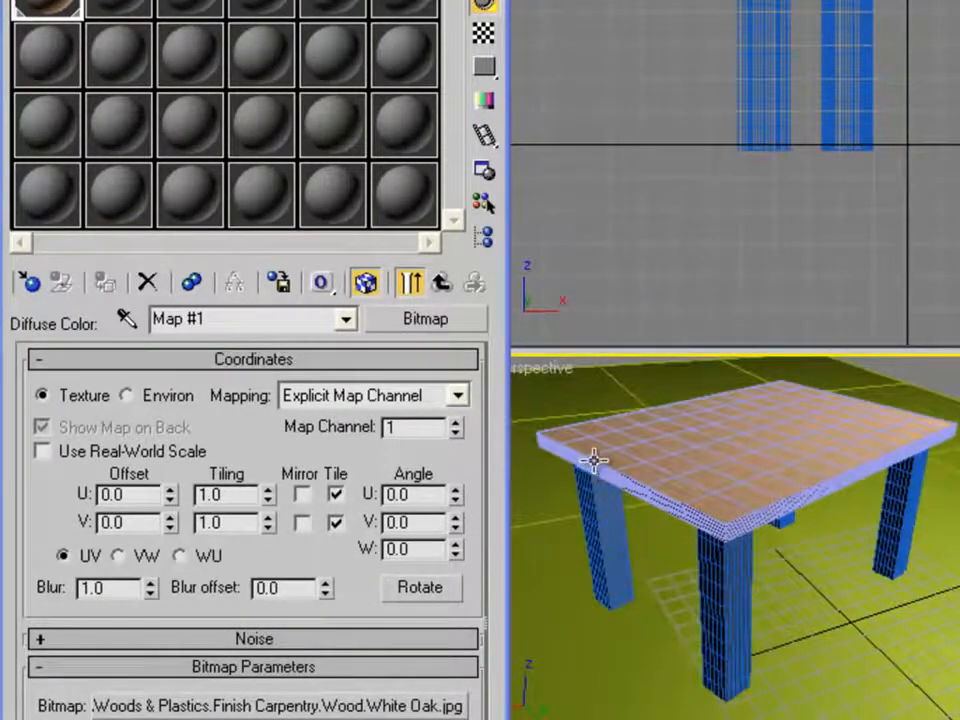
{"action": "key", "text": "shift+q"}
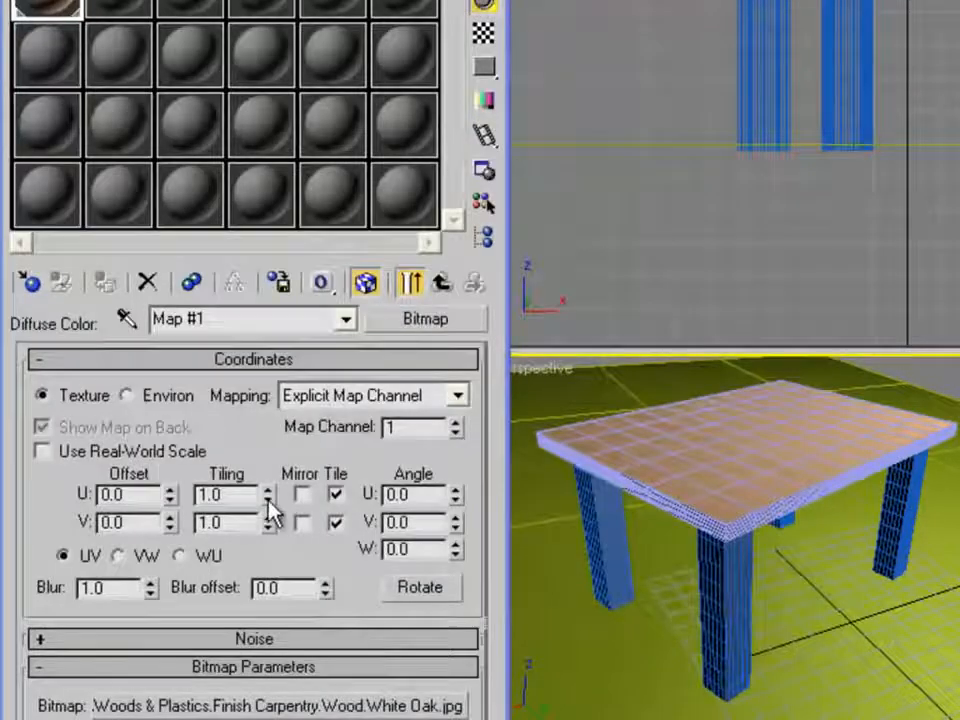
Set the White Oak map's tiling to 2.8 in U and 3.8 in V, and render the table again.
{"action": "left_click_drag", "start_coordinate": [268, 496], "coordinate": [265, 447]}
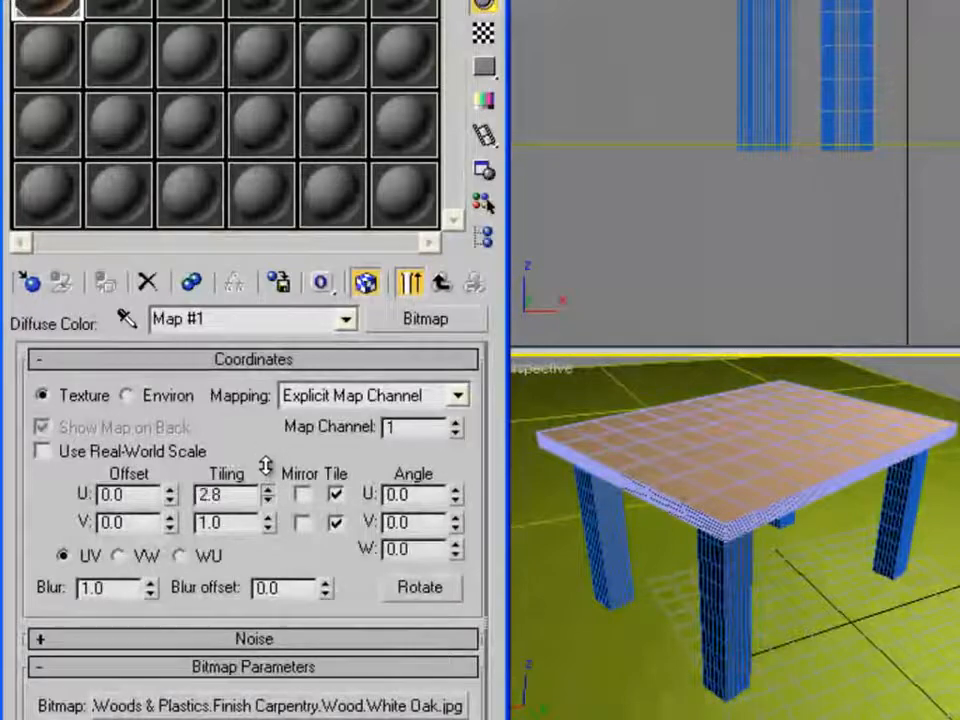
{"action": "left_click_drag", "start_coordinate": [268, 524], "coordinate": [268, 505]}
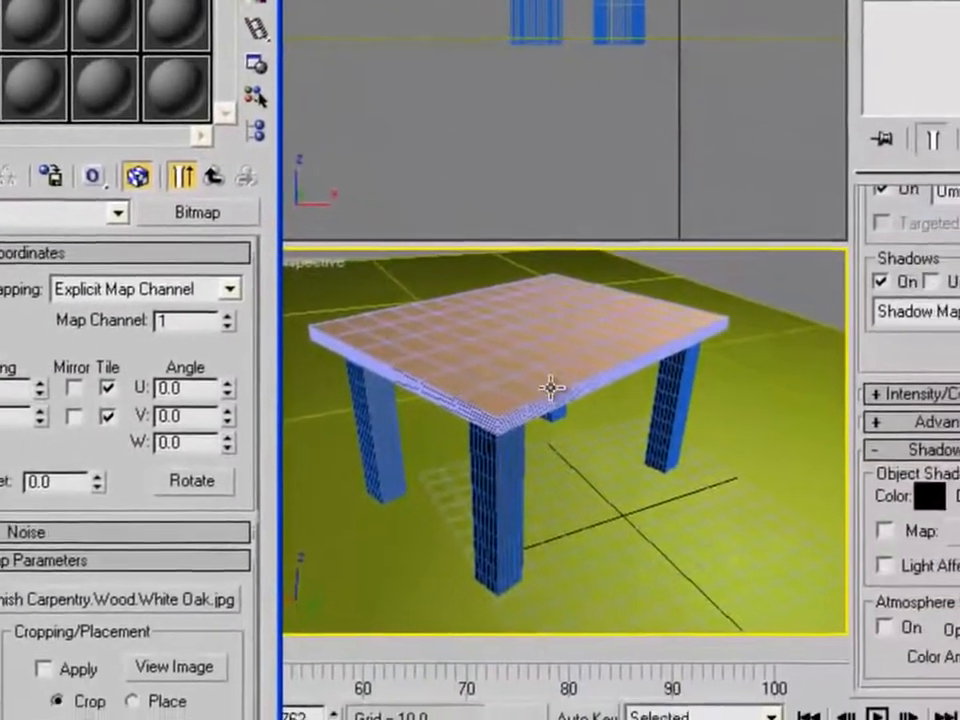
{"action": "key", "text": "shift+q"}
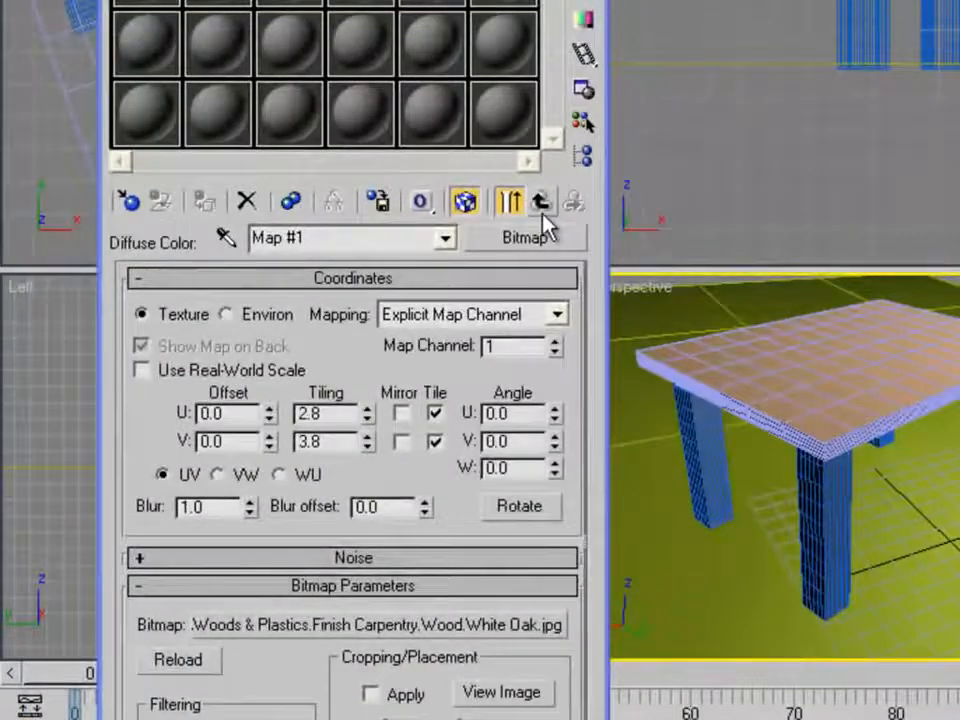
Return to the 01 - Default material level and set its Specular Level to 40 and Glossiness to 24.
{"action": "left_click", "coordinate": [445, 240]}
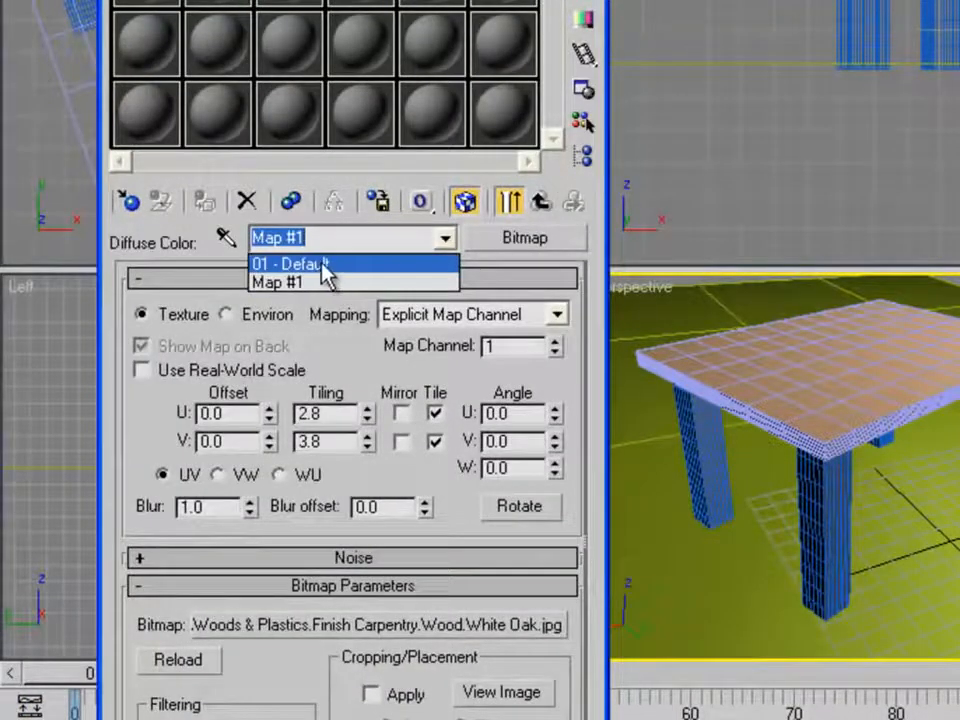
{"action": "left_click", "coordinate": [330, 265]}
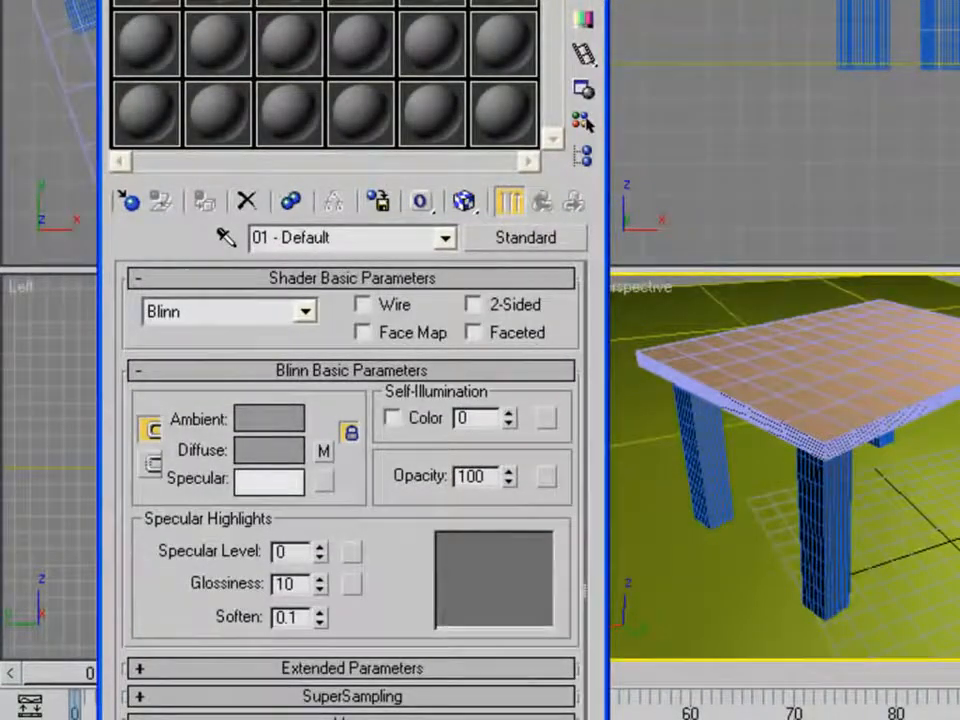
{"action": "left_click_drag", "start_coordinate": [319, 587], "coordinate": [318, 540]}
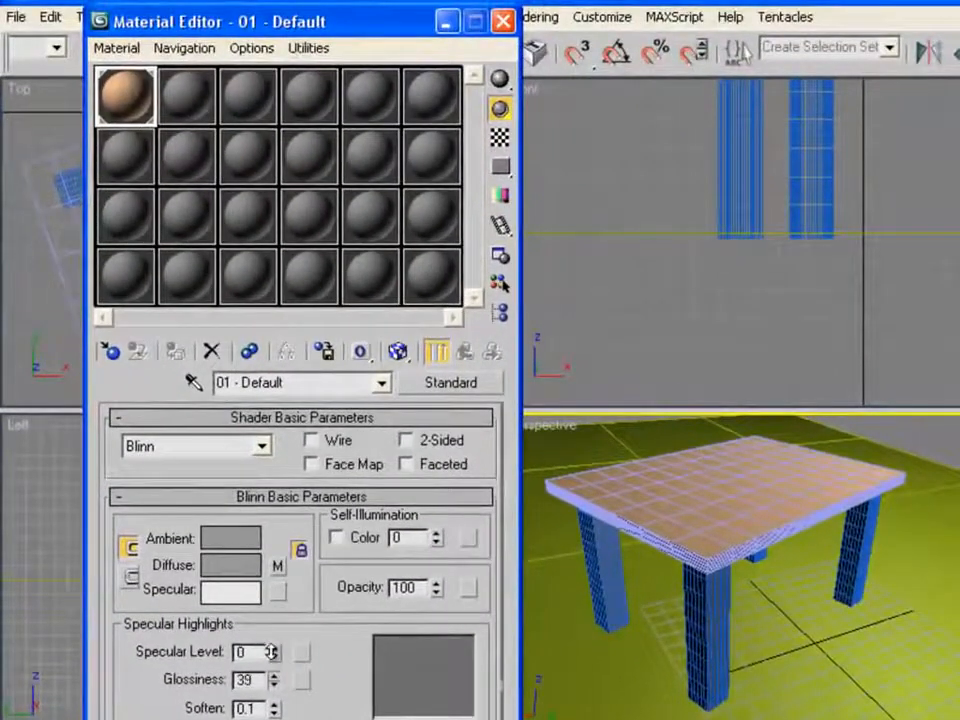
{"action": "left_click_drag", "start_coordinate": [271, 652], "coordinate": [275, 598]}
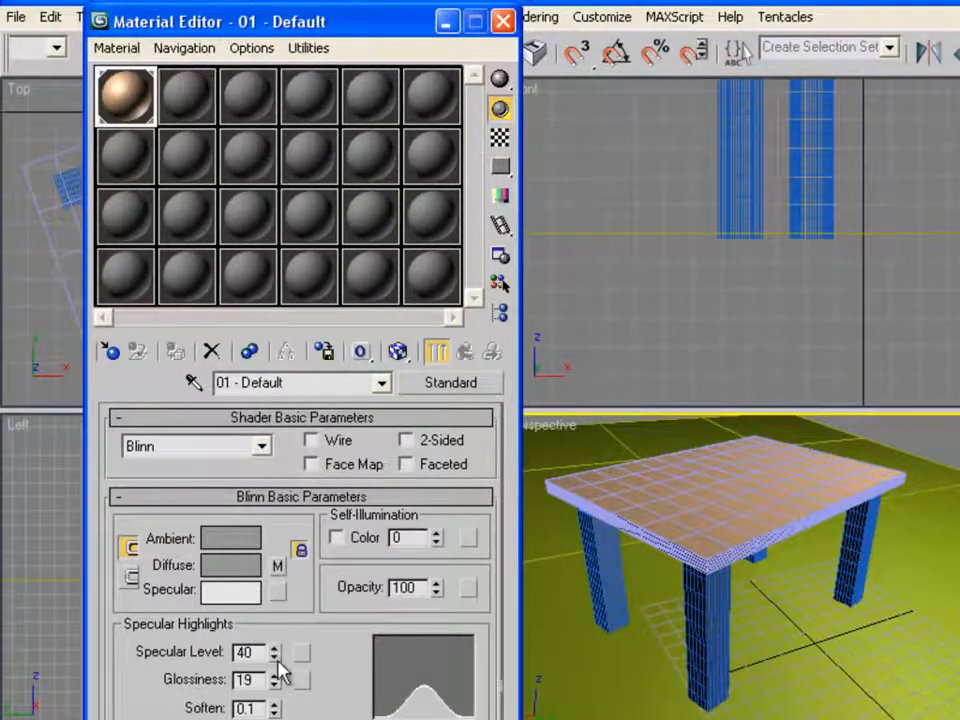
{"action": "left_click_drag", "start_coordinate": [273, 656], "coordinate": [268, 682]}
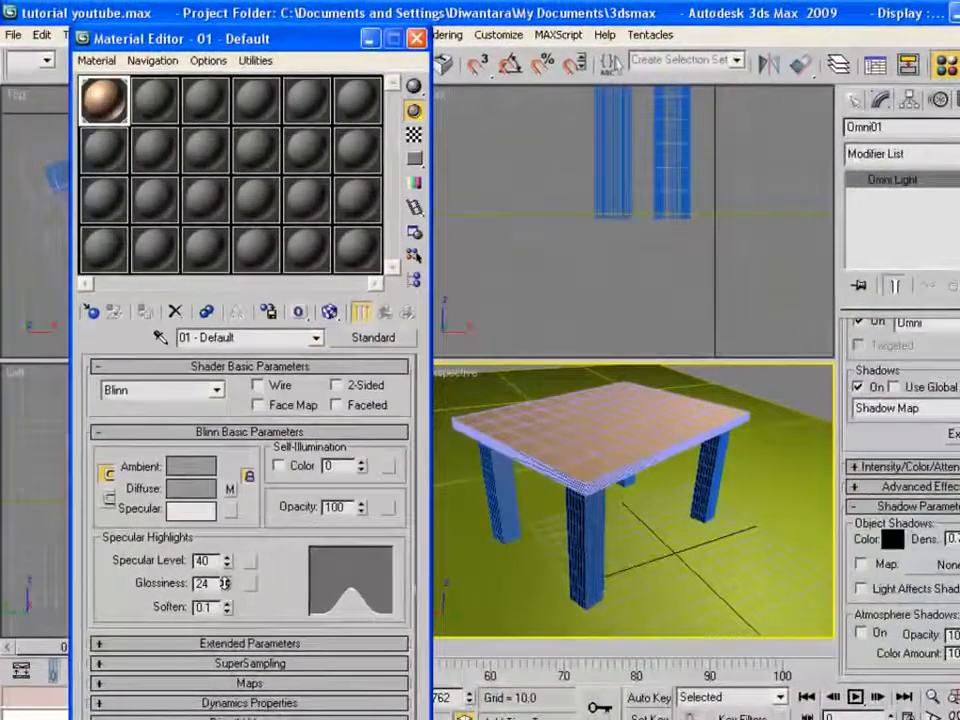
Copy the White Oak diffuse map to the Bump slot with an amount of 43 and check it in a render.
{"action": "left_click", "coordinate": [107, 687]}
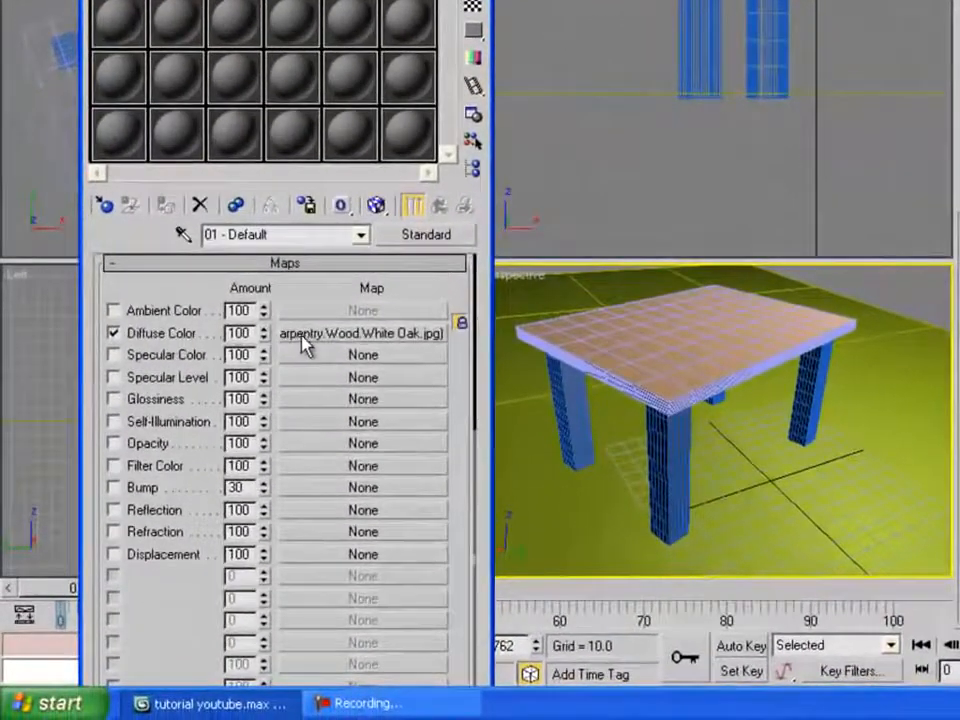
{"action": "left_click_drag", "start_coordinate": [308, 340], "coordinate": [305, 498]}
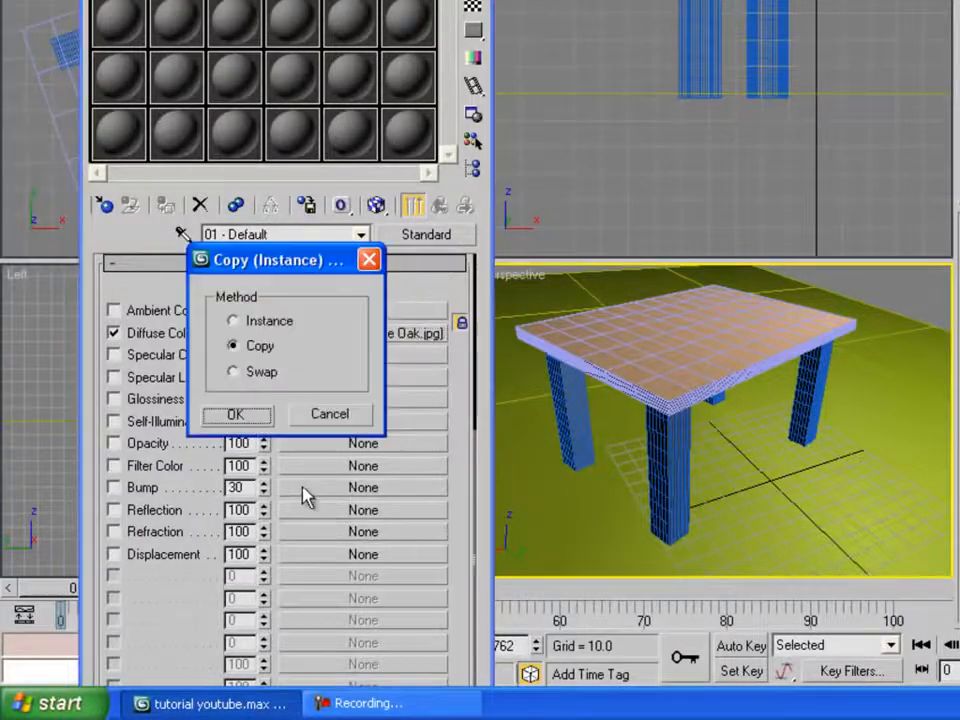
{"action": "left_click", "coordinate": [236, 414]}
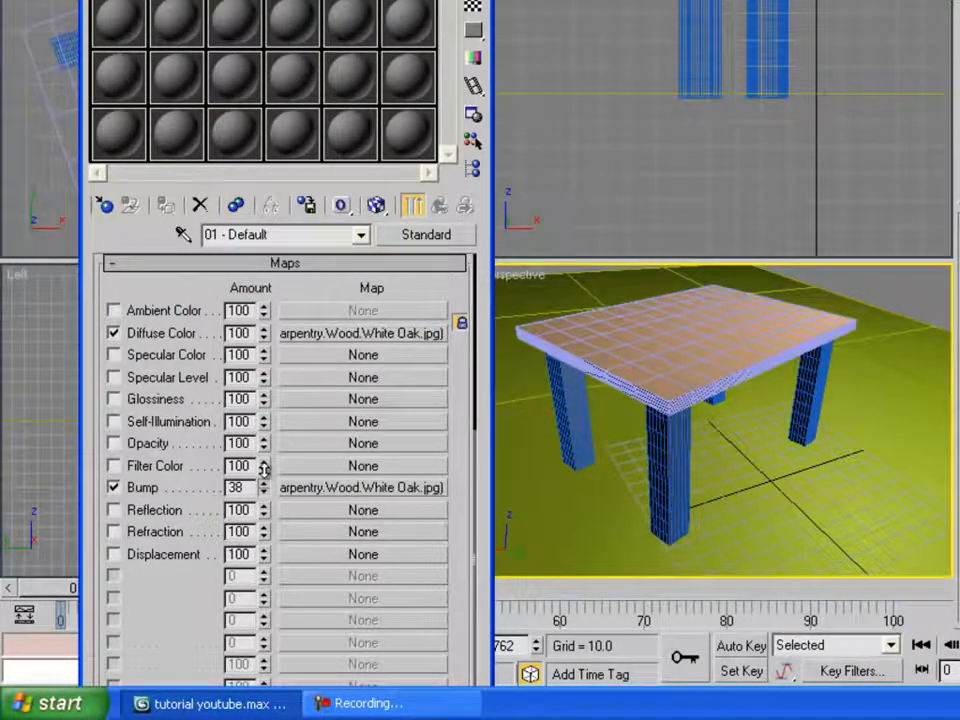
{"action": "left_click_drag", "start_coordinate": [265, 484], "coordinate": [265, 485]}
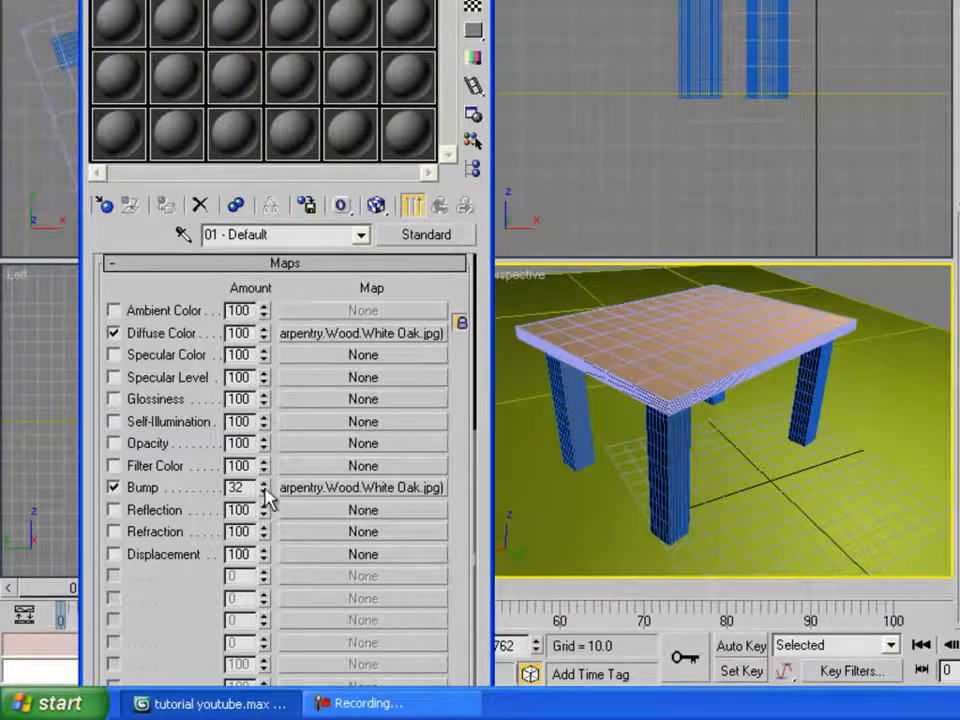
{"action": "left_click_drag", "start_coordinate": [267, 483], "coordinate": [266, 465]}
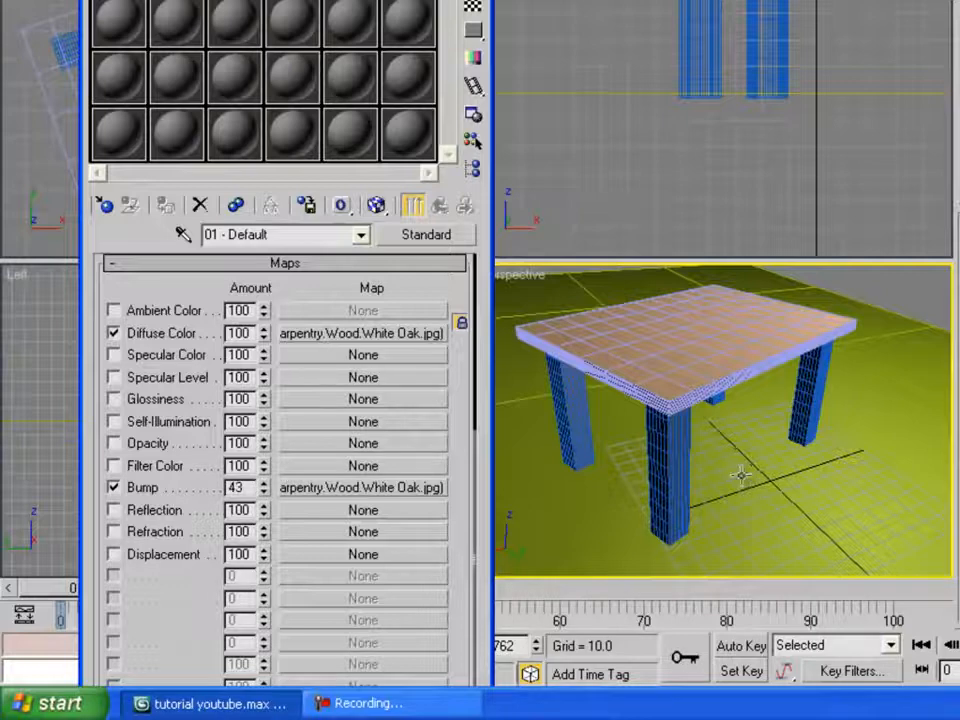
{"action": "key", "text": "shift+q"}
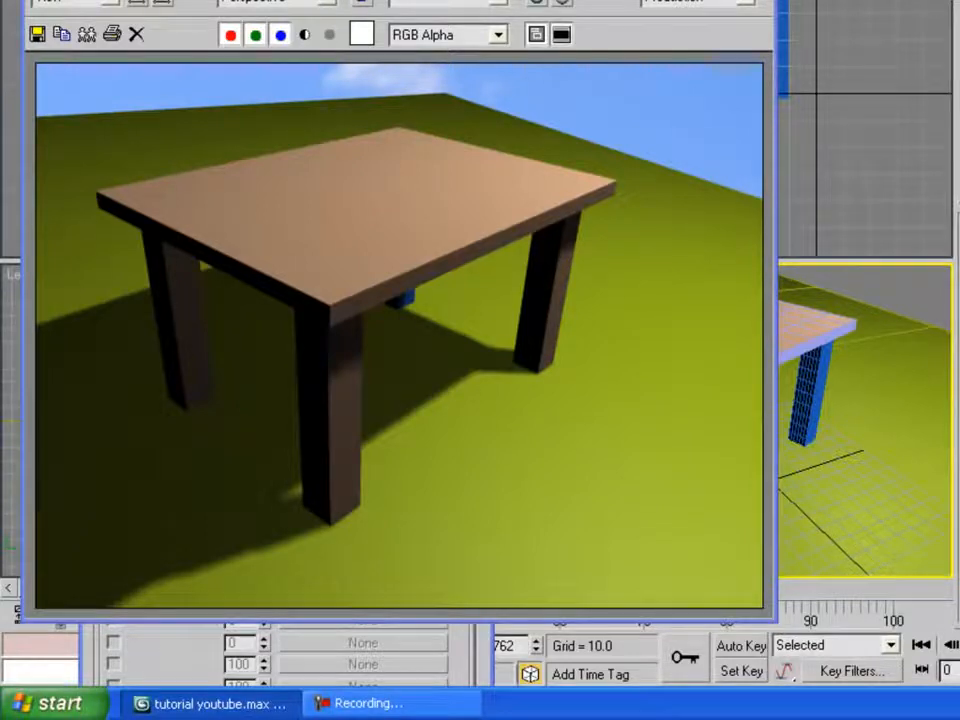
{"action": "left_click", "coordinate": [764, 1]}
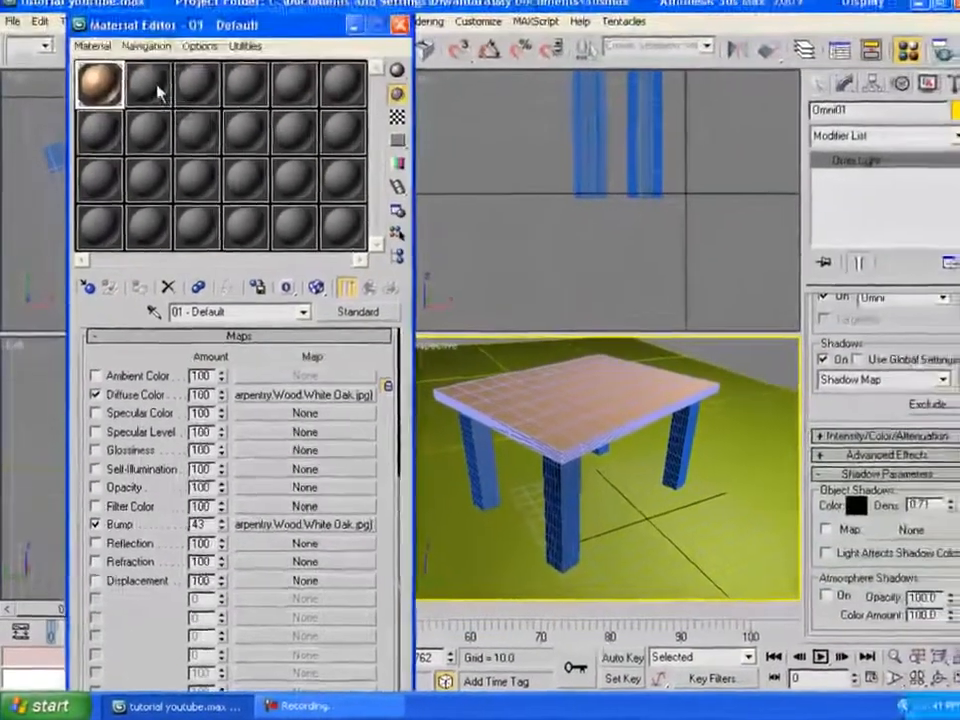
Load the bitmap Masonry.Stone.Rubble.Taliesin.West.jpg as the diffuse map of the second material, browsing the ProMaterials images as thumbnails.
{"action": "left_click", "coordinate": [155, 88]}
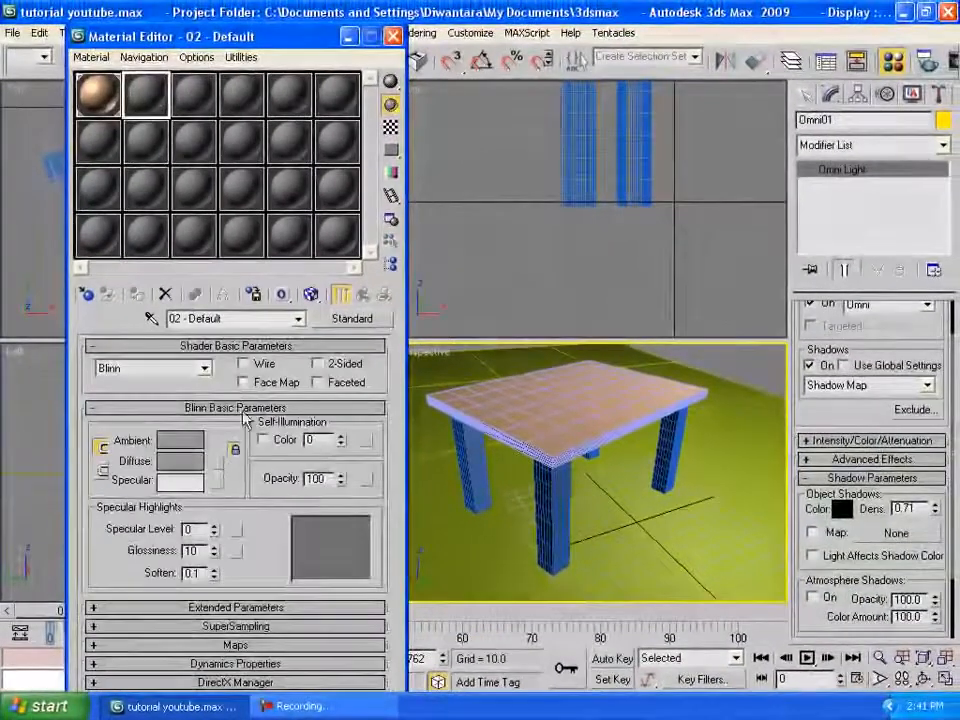
{"action": "left_click", "coordinate": [217, 464]}
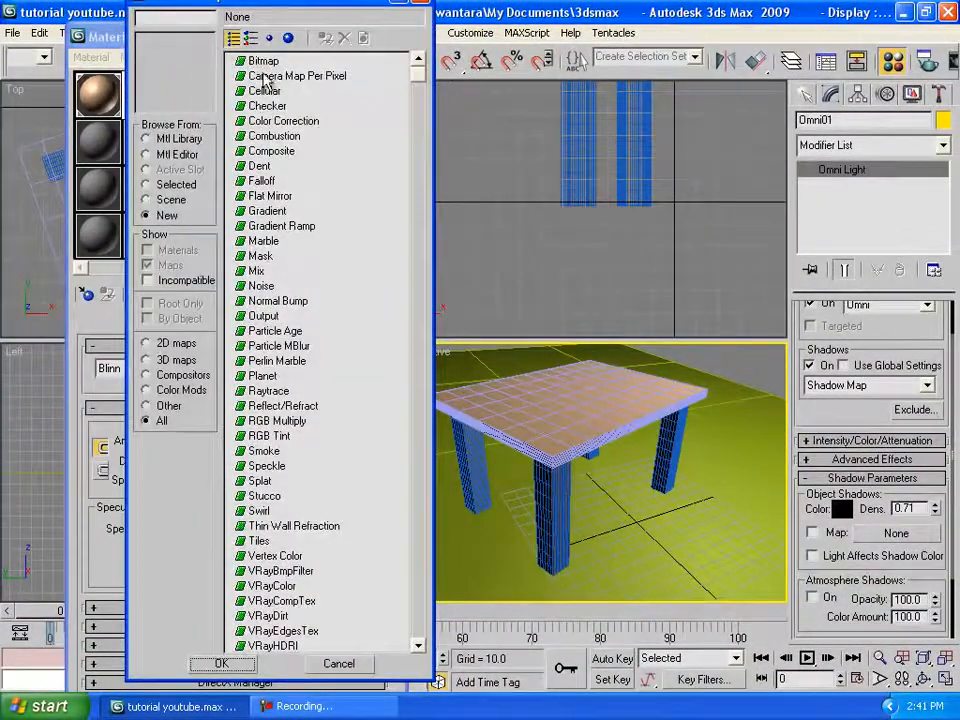
{"action": "double_click", "coordinate": [263, 62]}
{"action": "left_click", "coordinate": [470, 118]}
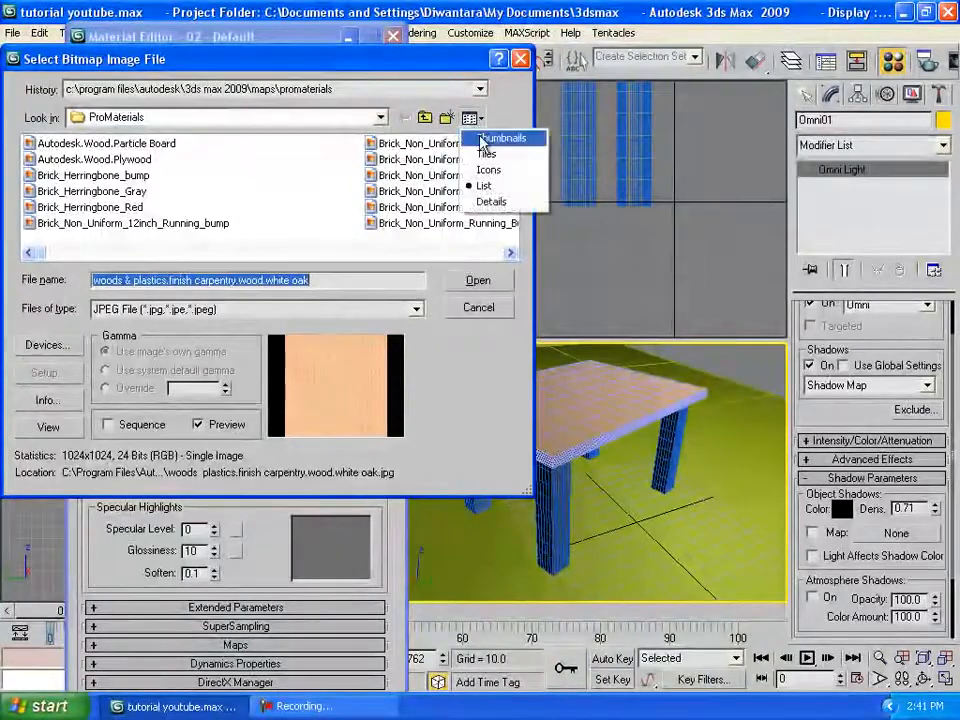
{"action": "left_click", "coordinate": [484, 140]}
{"action": "left_click_drag", "start_coordinate": [514, 156], "coordinate": [511, 215]}
{"action": "double_click", "coordinate": [452, 154]}
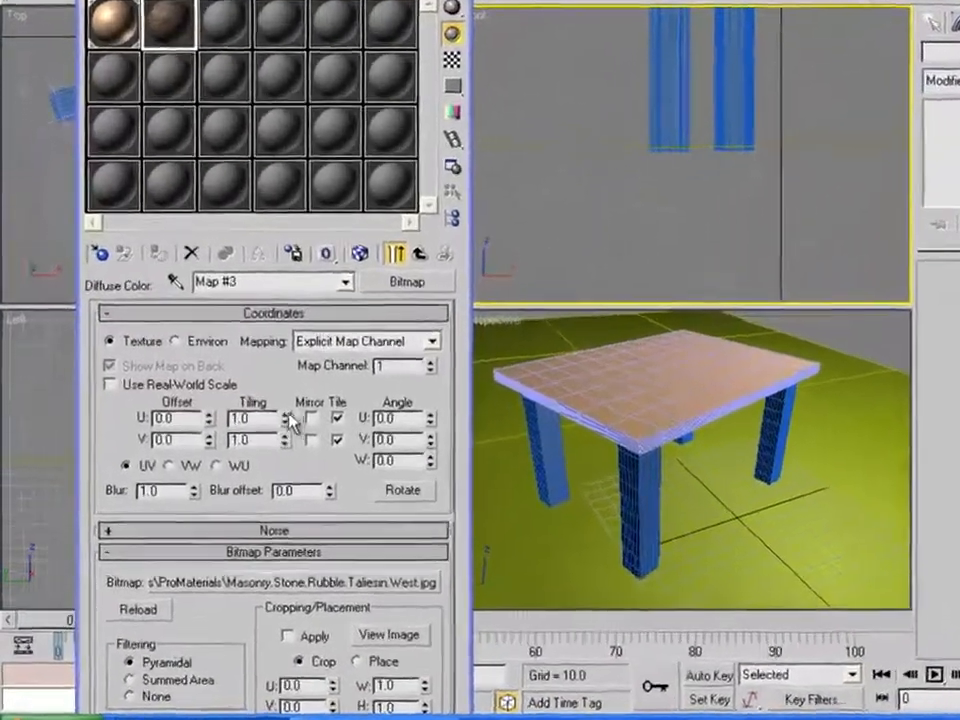
Set the stone map's tiling to 6.6 in U and 6.0 in V, and apply the material to the ground with its map shown.
{"action": "left_click_drag", "start_coordinate": [246, 437], "coordinate": [246, 425]}
{"action": "left_click_drag", "start_coordinate": [316, 433], "coordinate": [200, 25]}
{"action": "left_click_drag", "start_coordinate": [451, 359], "coordinate": [577, 553]}
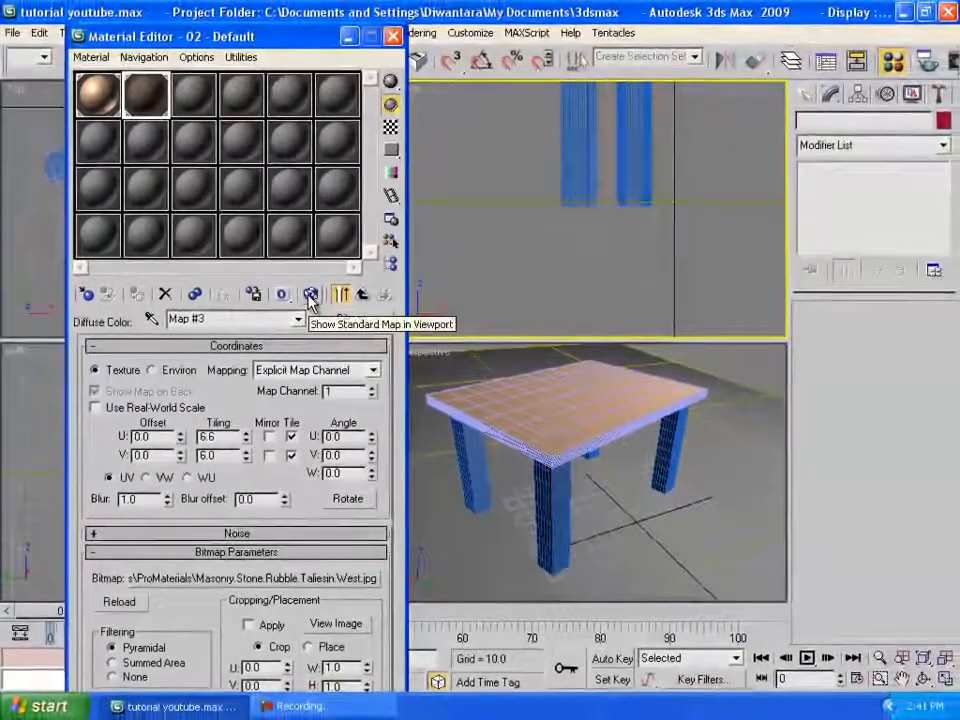
{"action": "left_click", "coordinate": [310, 296]}
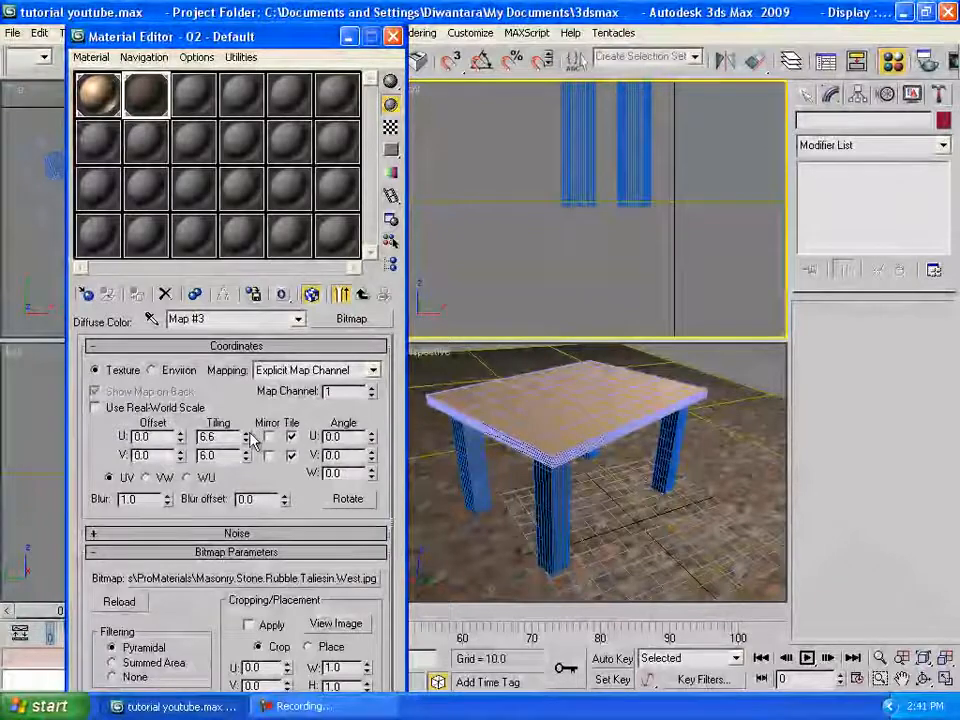
Increase the stone map's tiling to 10.5 in U and 7.3 in V, and return to the parent material level.
{"action": "left_click_drag", "start_coordinate": [248, 407], "coordinate": [248, 395]}
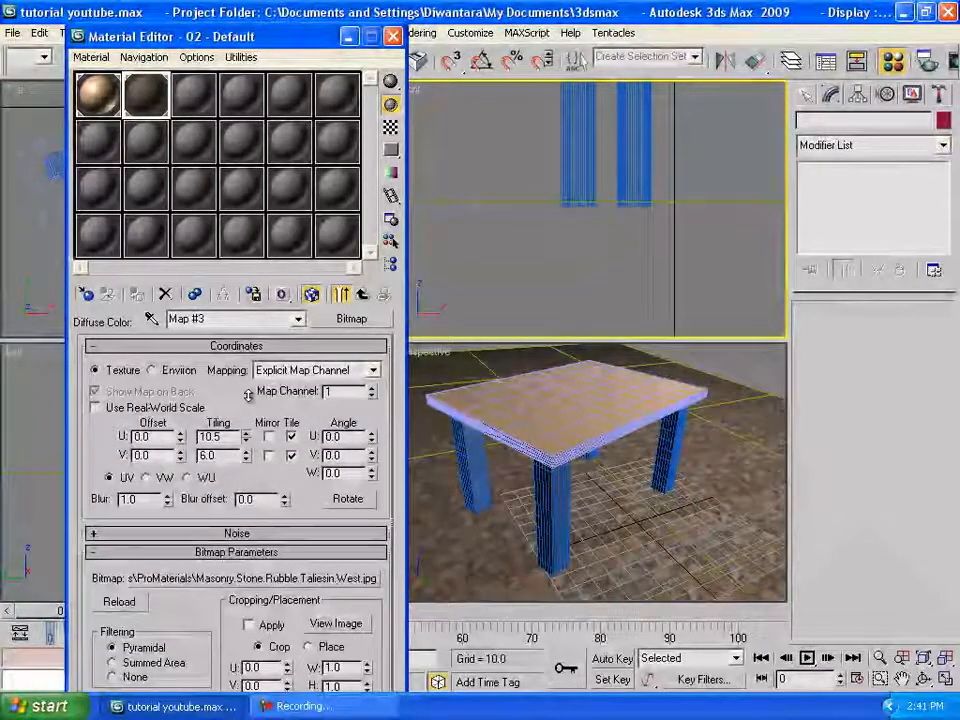
{"action": "left_click_drag", "start_coordinate": [248, 457], "coordinate": [257, 436]}
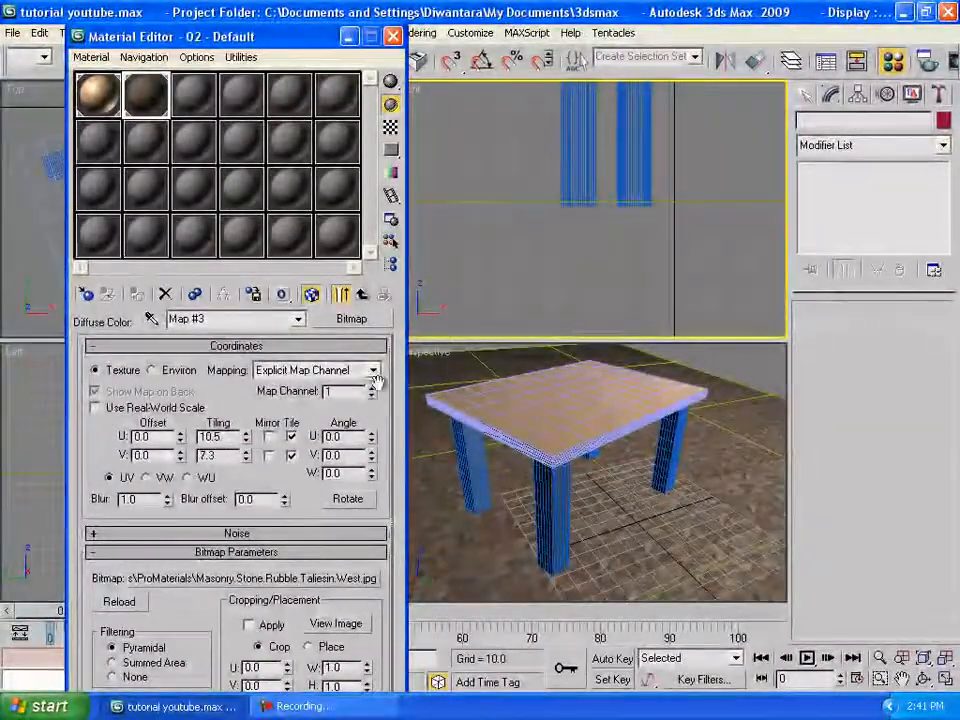
{"action": "left_click", "coordinate": [362, 294]}
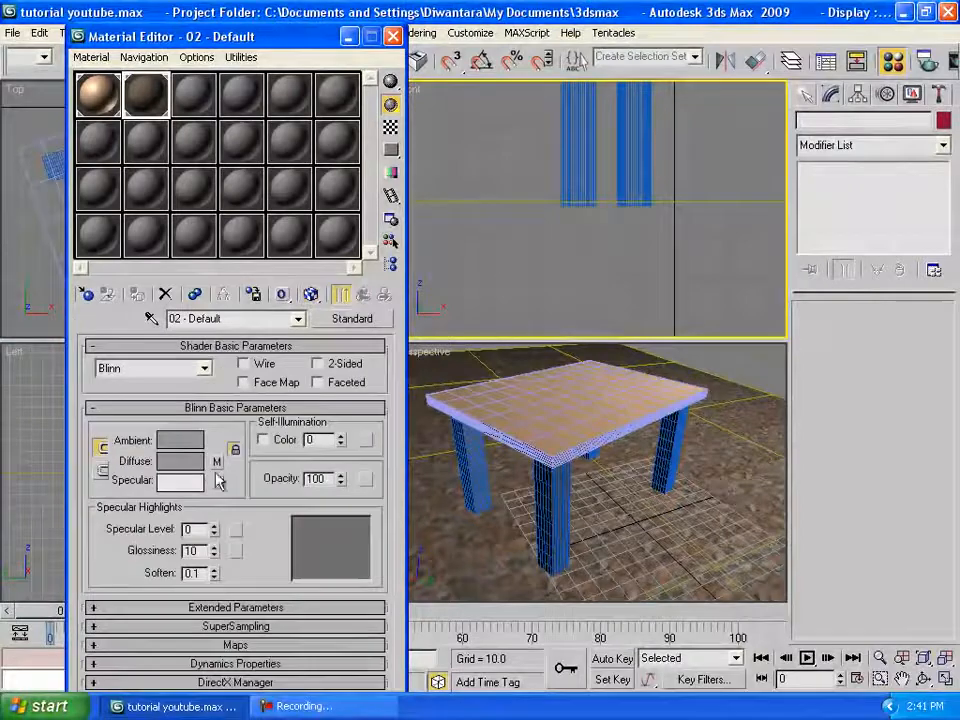
Copy the stone diffuse map to the Bump slot with an amount of 64 and check it in a render.
{"action": "left_click", "coordinate": [172, 648]}
{"action": "left_click_drag", "start_coordinate": [253, 400], "coordinate": [253, 528]}
{"action": "left_click", "coordinate": [200, 468]}
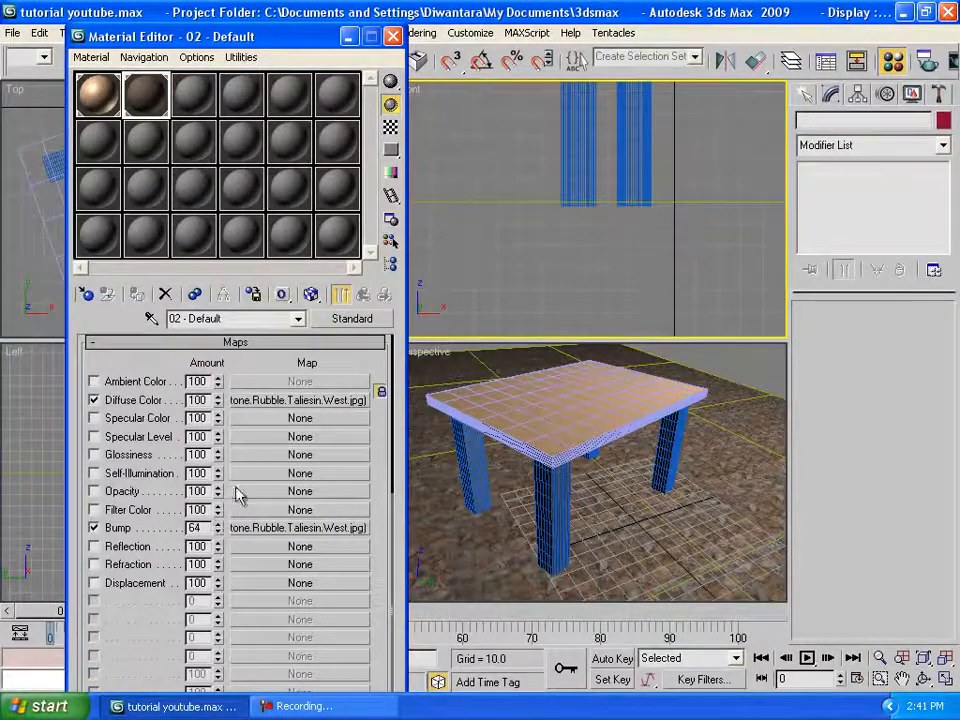
{"action": "key", "text": "F9"}
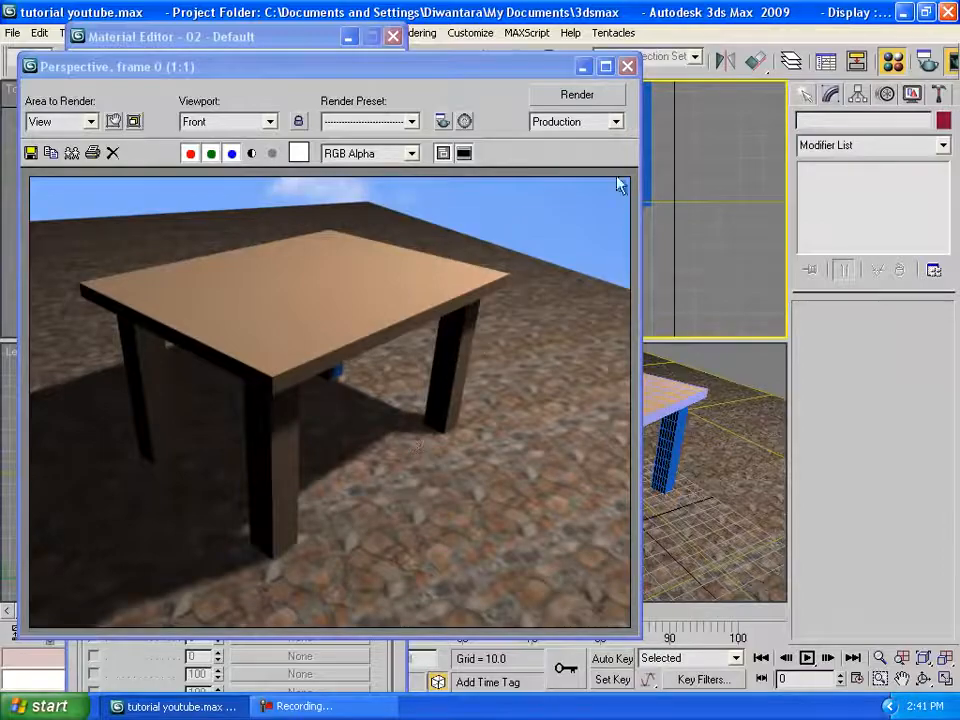
{"action": "left_click", "coordinate": [628, 66]}
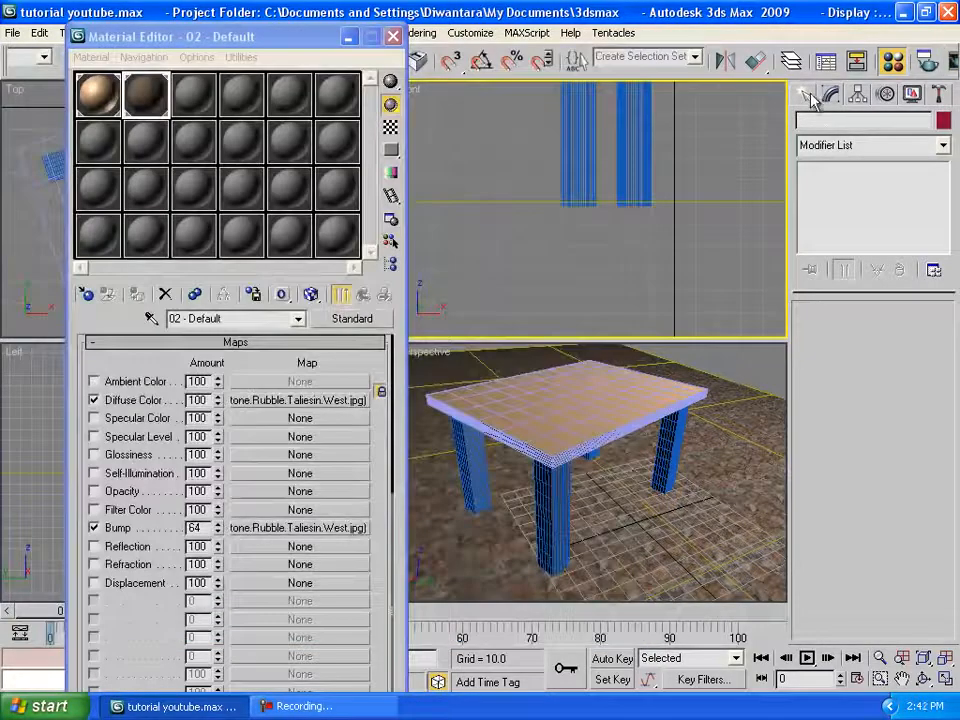
Create a teapot with a radius of about 13.6 on the tabletop, using AutoGrid to align it to the surface.
{"action": "left_click", "coordinate": [809, 95]}
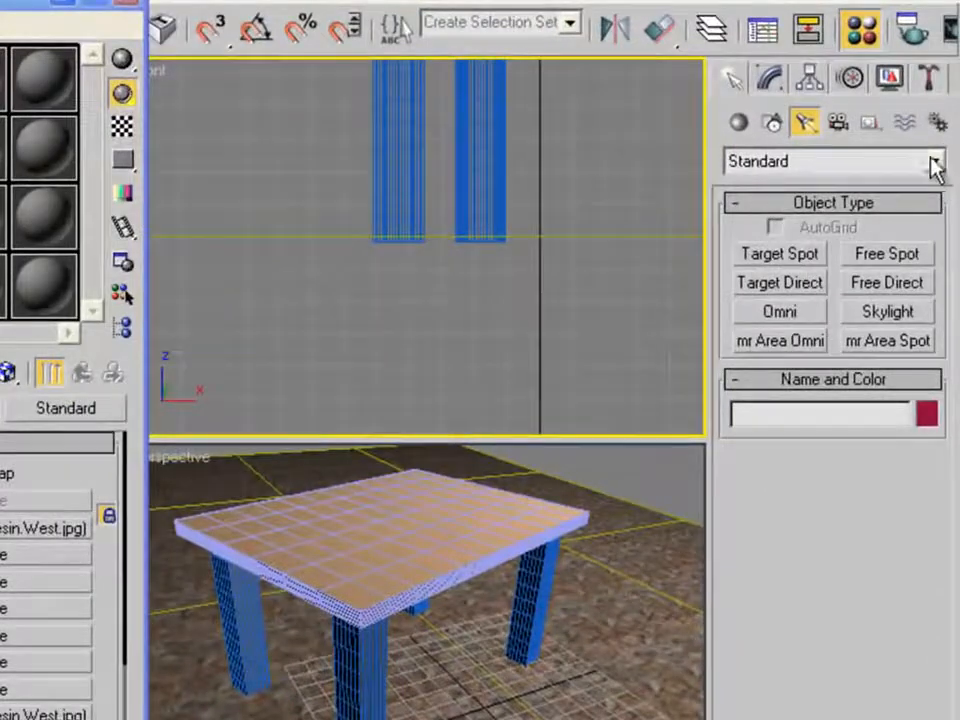
{"action": "left_click", "coordinate": [933, 165]}
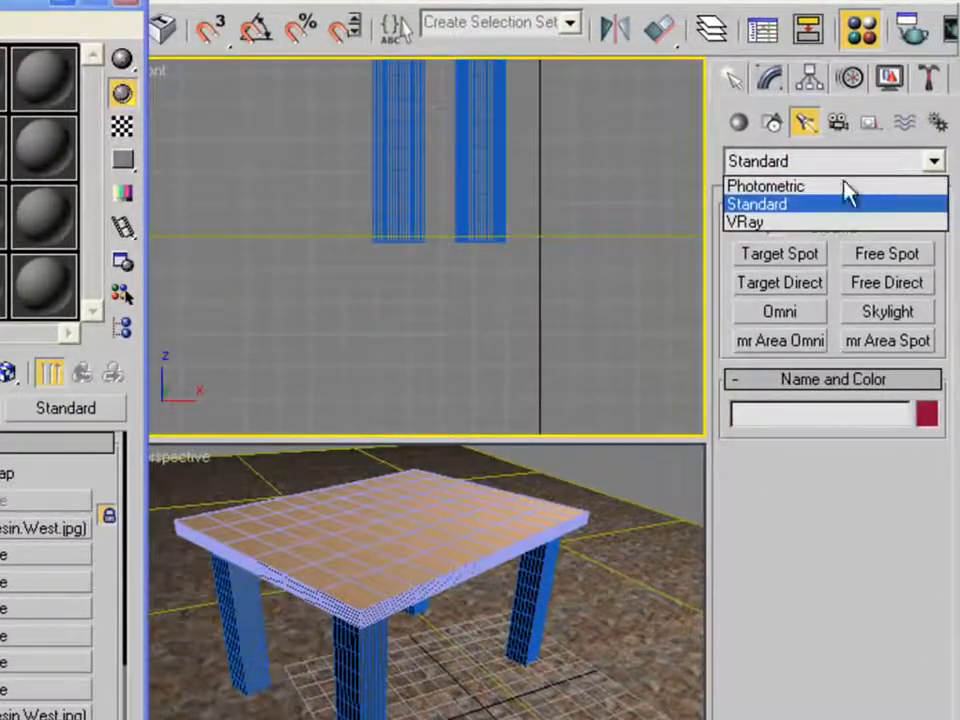
{"action": "left_click", "coordinate": [781, 205]}
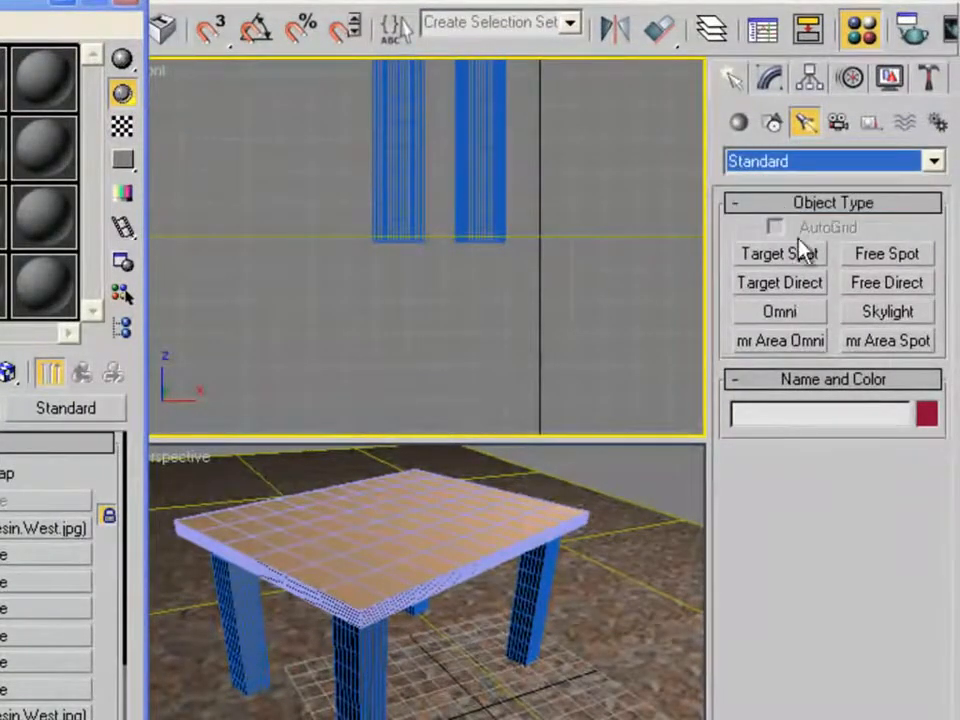
{"action": "left_click", "coordinate": [739, 124]}
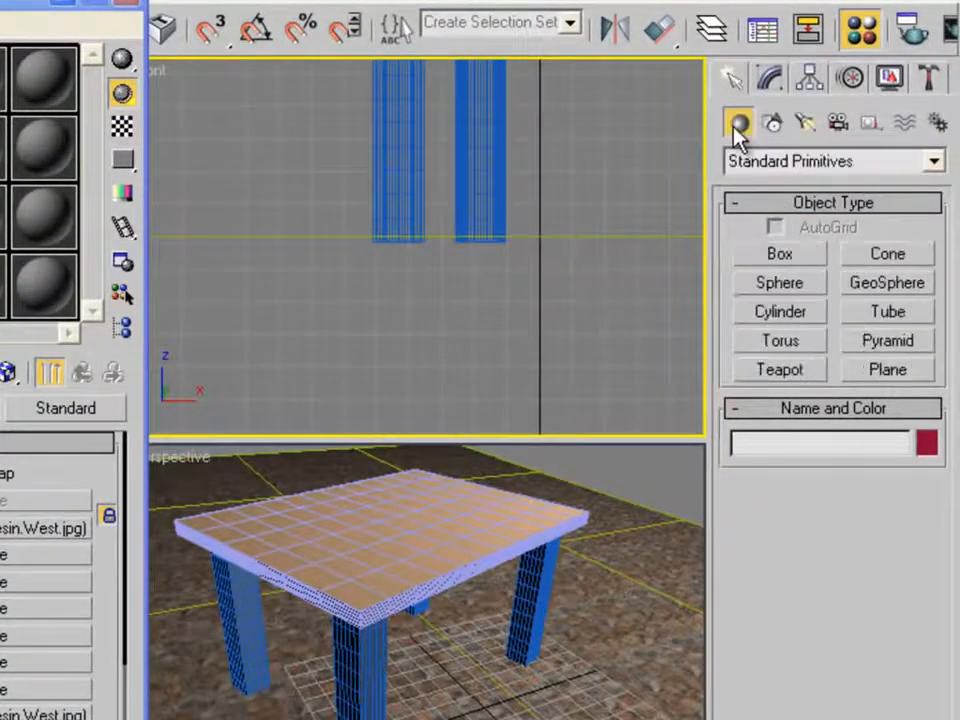
{"action": "left_click", "coordinate": [781, 368]}
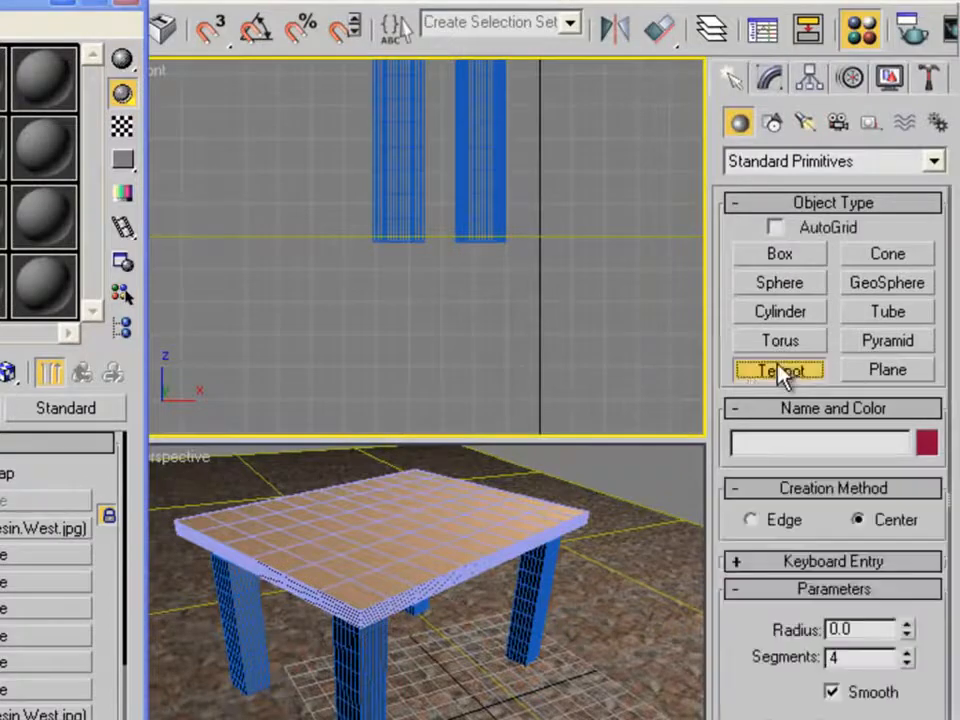
{"action": "left_click", "coordinate": [773, 227]}
{"action": "left_click_drag", "start_coordinate": [360, 521], "coordinate": [398, 528]}
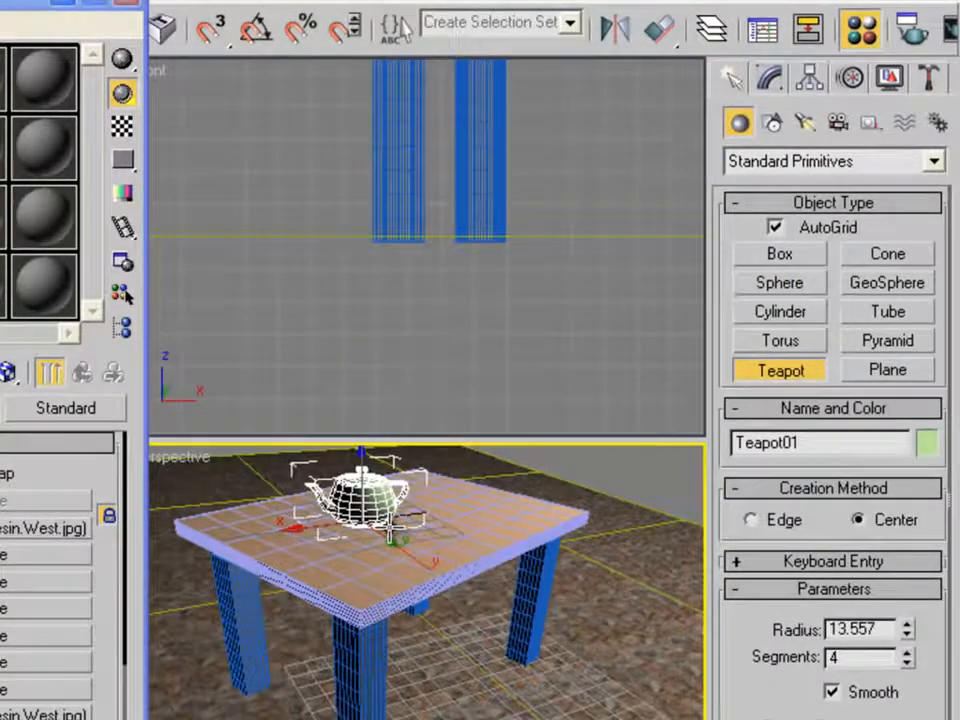
Color the third material red (RGB 255, 8, 8), set its Specular Level to 93 and lower its Glossiness.
{"action": "middle_click_drag", "start_coordinate": [540, 538], "coordinate": [520, 648]}
{"action": "middle_click_drag", "start_coordinate": [540, 620], "coordinate": [546, 612]}
{"action": "scroll", "coordinate": [497, 615], "scroll_direction": "up", "scroll_amount": 5}
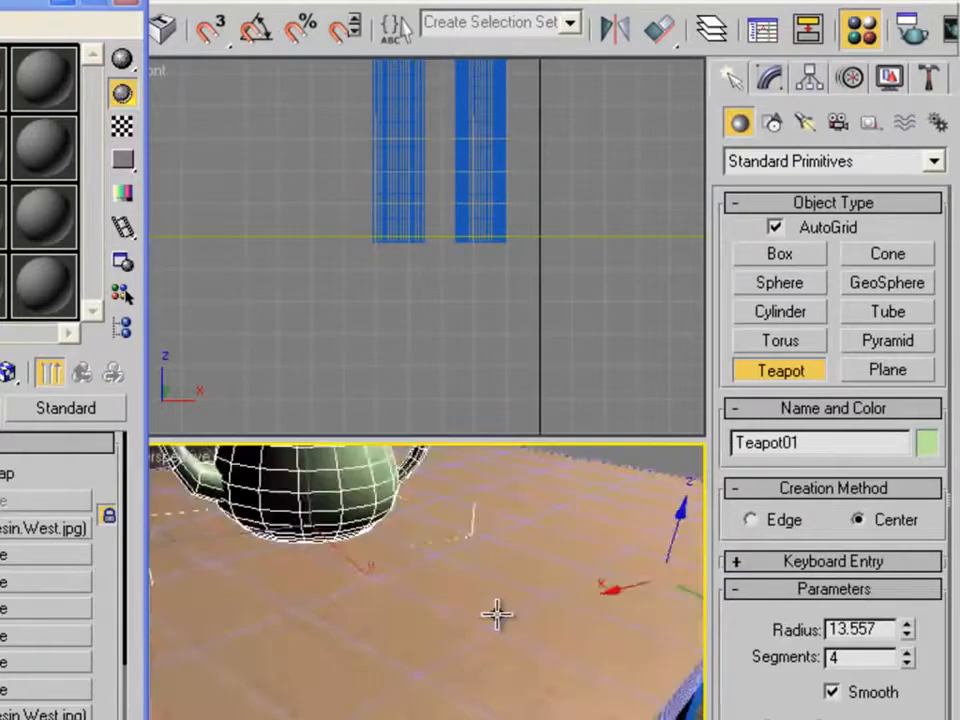
{"action": "middle_click_drag", "start_coordinate": [381, 575], "coordinate": [419, 618]}
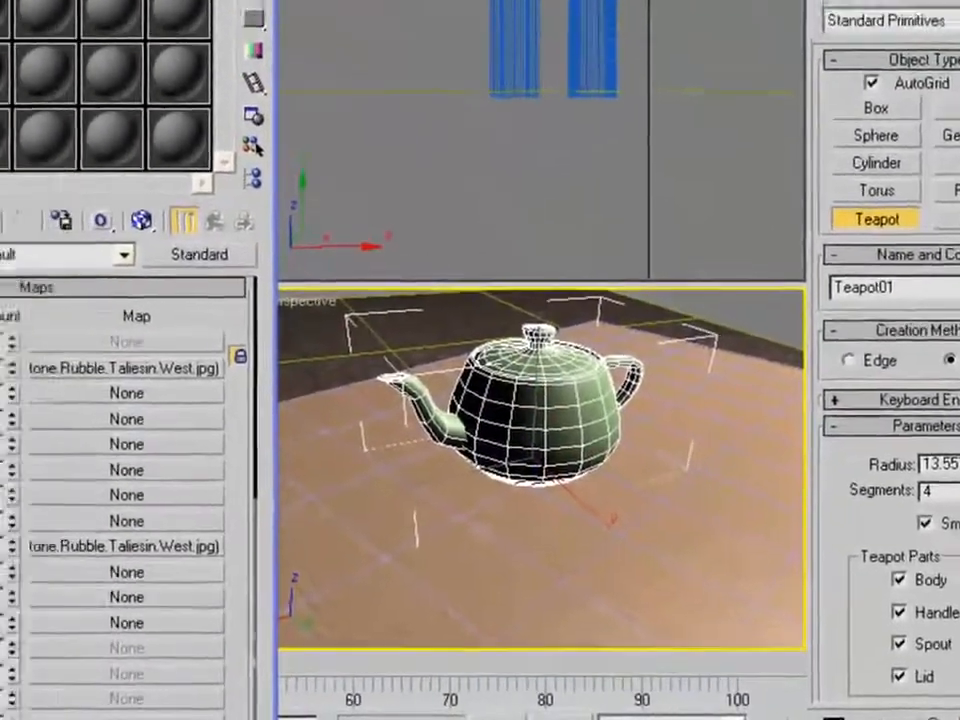
{"action": "left_click", "coordinate": [248, 60]}
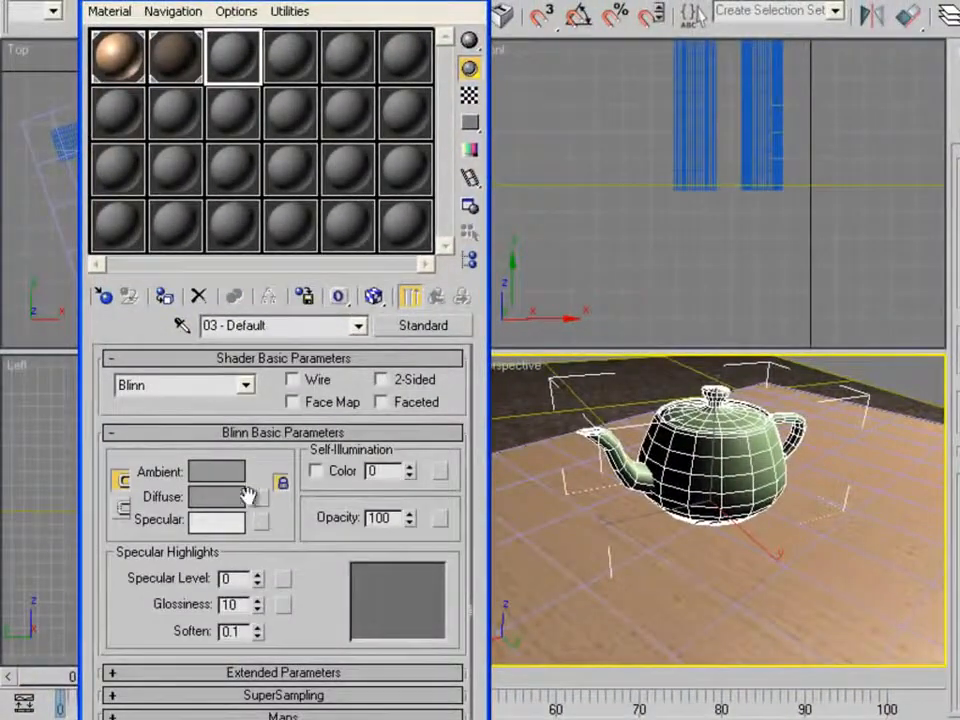
{"action": "left_click", "coordinate": [227, 480]}
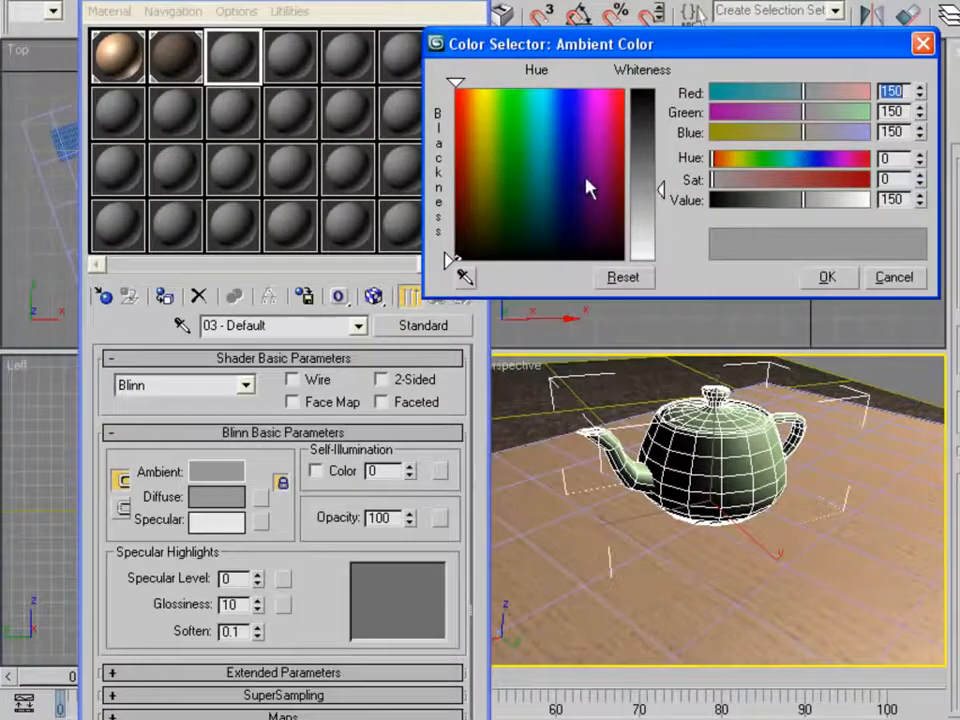
{"action": "mouse_move", "coordinate": [542, 208]}
{"action": "left_mouse_down"}
{"action": "mouse_move", "coordinate": [461, 129]}
{"action": "mouse_move", "coordinate": [456, 90]}
{"action": "mouse_move", "coordinate": [474, 95]}
{"action": "mouse_move", "coordinate": [456, 92]}
{"action": "left_mouse_up"}
{"action": "left_click_drag", "start_coordinate": [664, 189], "coordinate": [660, 98]}
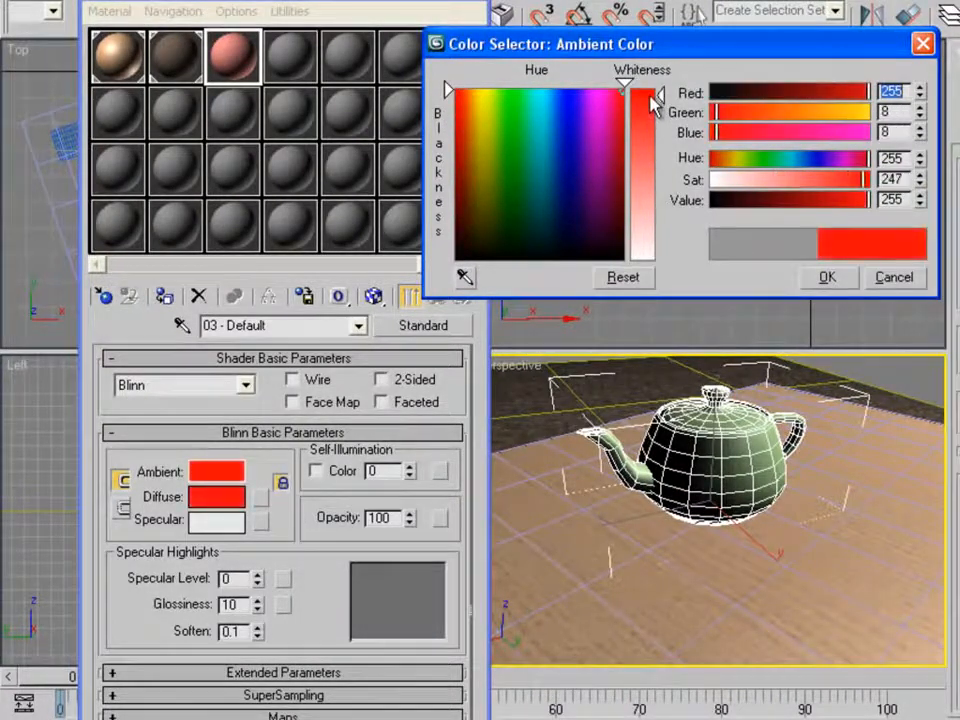
{"action": "left_click", "coordinate": [821, 279]}
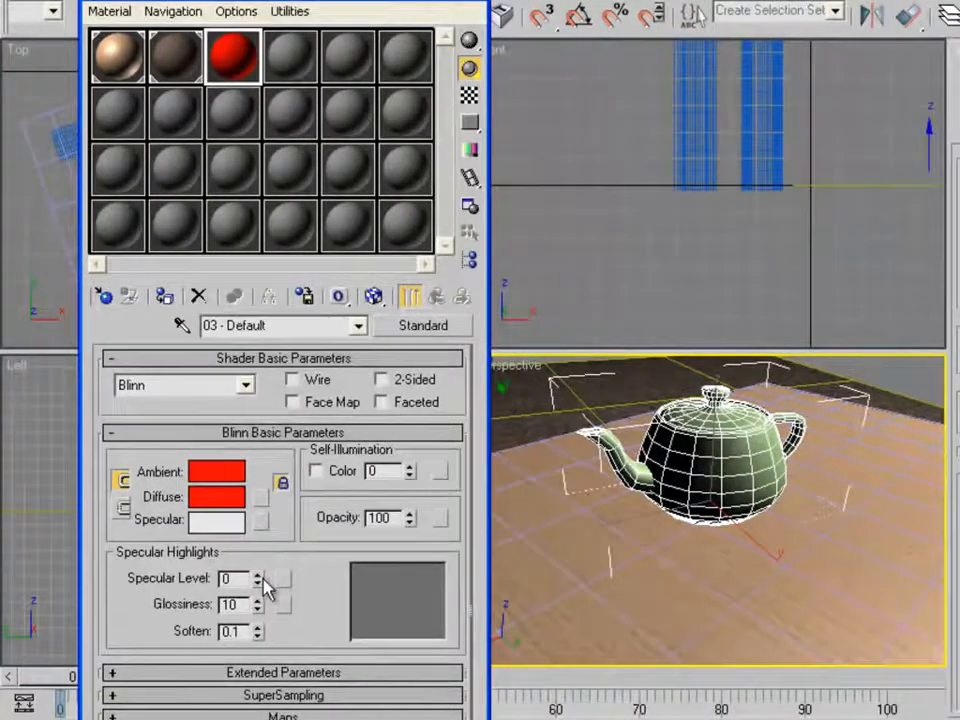
{"action": "left_click_drag", "start_coordinate": [258, 582], "coordinate": [255, 466]}
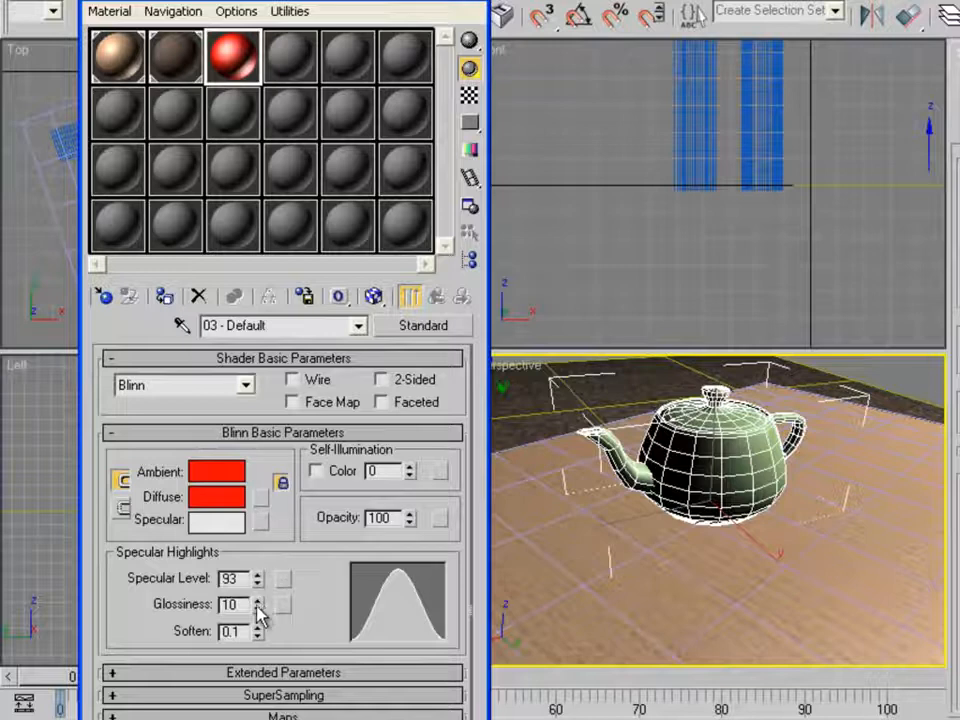
{"action": "mouse_move", "coordinate": [258, 615]}
{"action": "left_mouse_down"}
{"action": "mouse_move", "coordinate": [257, 636]}
{"action": "mouse_move", "coordinate": [258, 612]}
{"action": "left_mouse_up"}
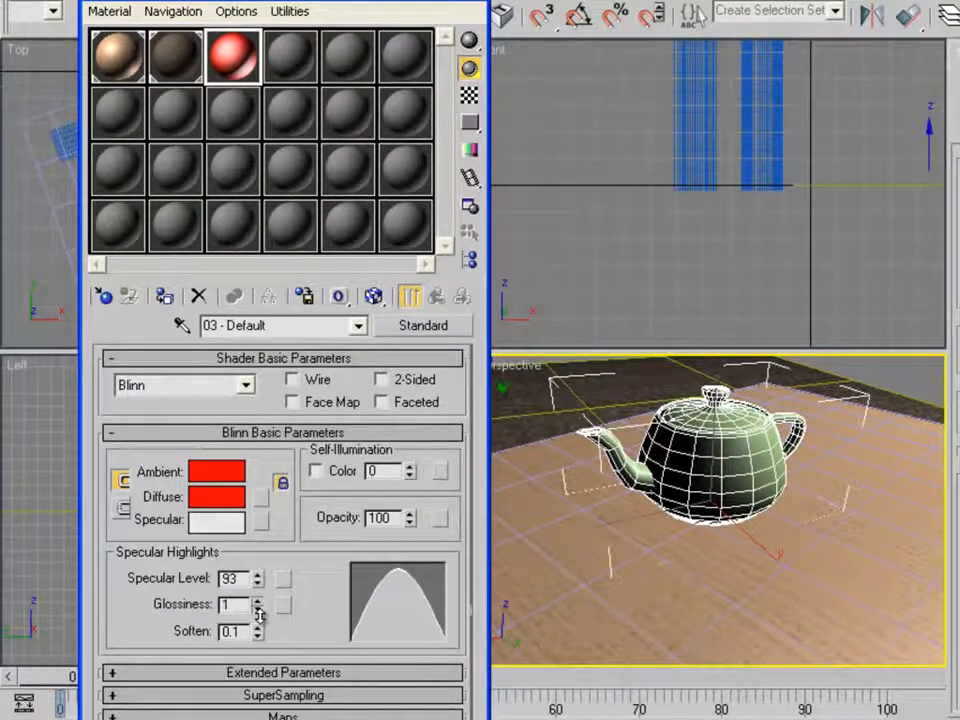
Add a Raytrace map to the red material's Reflection slot and set its amount to 43.
{"action": "scroll", "coordinate": [377, 495], "scroll_direction": "down", "scroll_amount": 5}
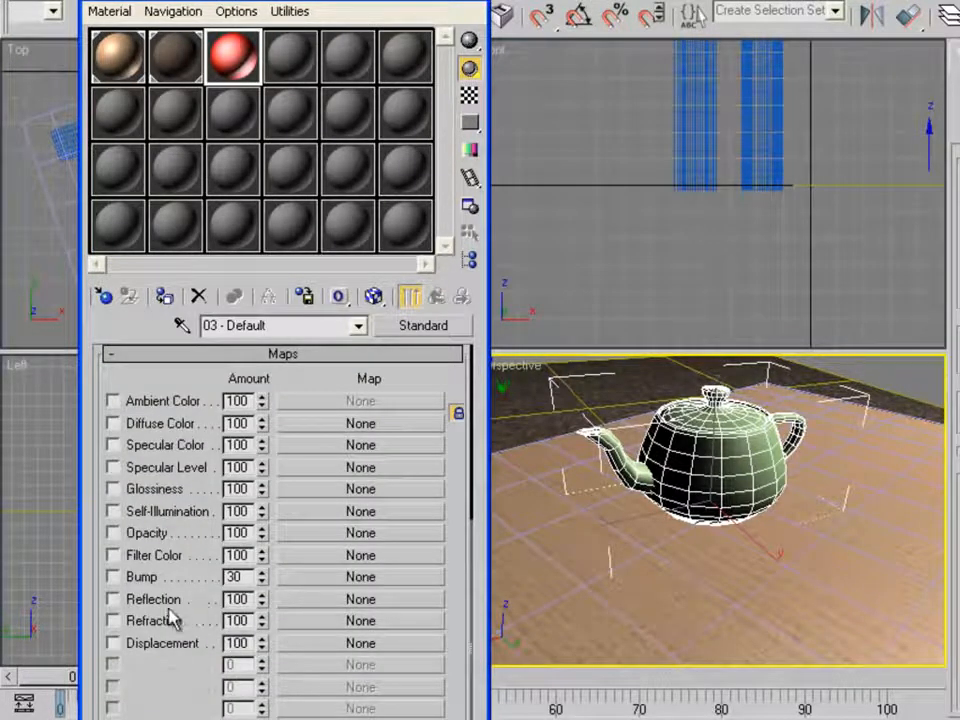
{"action": "left_click", "coordinate": [312, 612]}
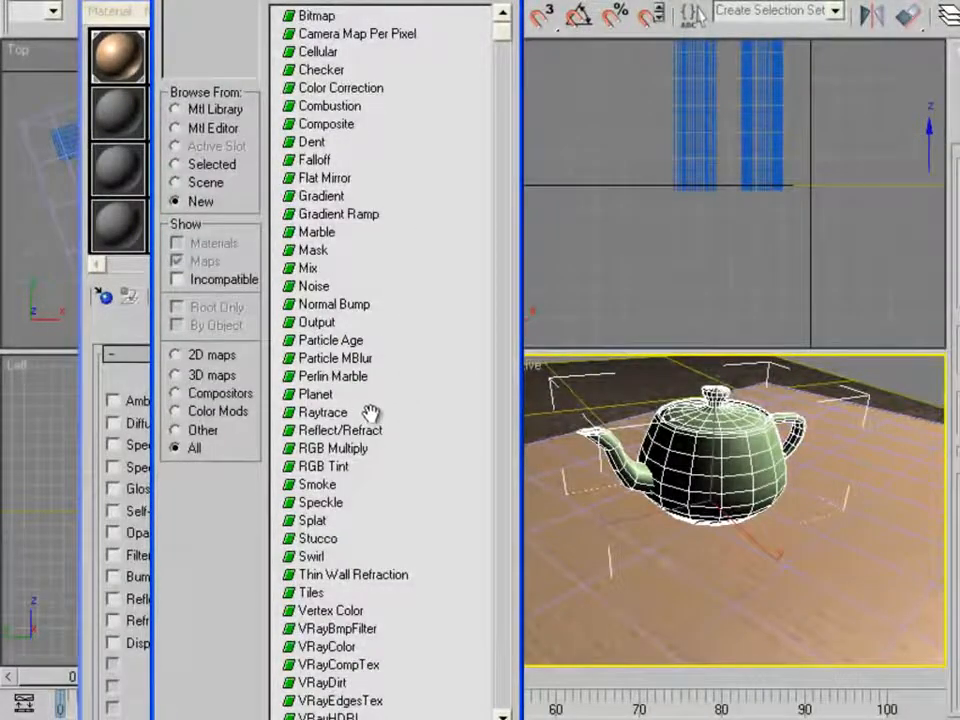
{"action": "double_click", "coordinate": [322, 412]}
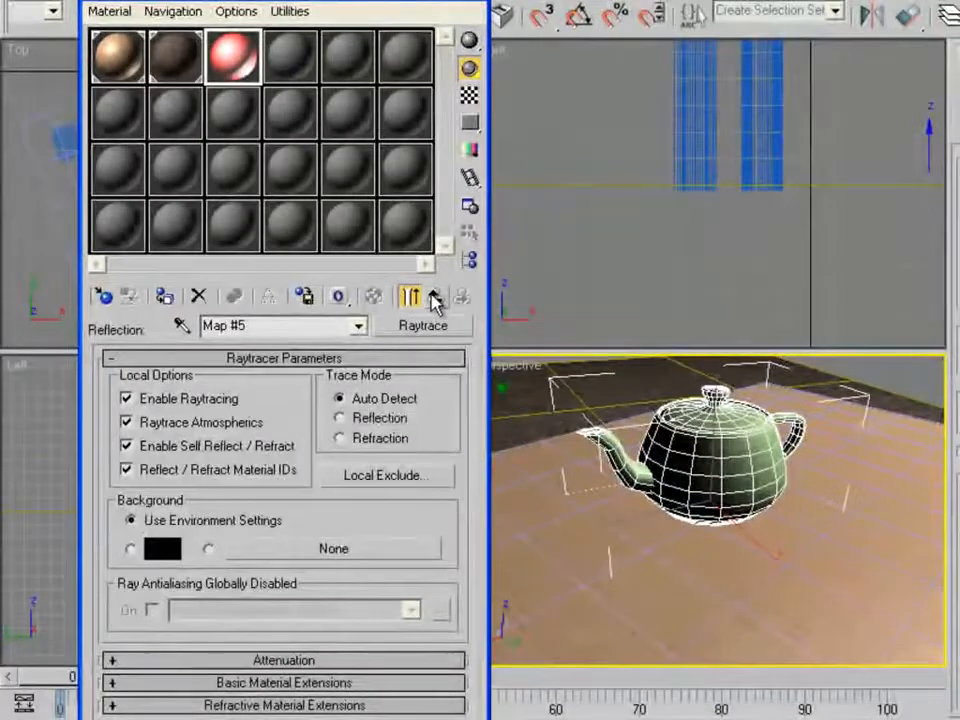
{"action": "left_click", "coordinate": [436, 297]}
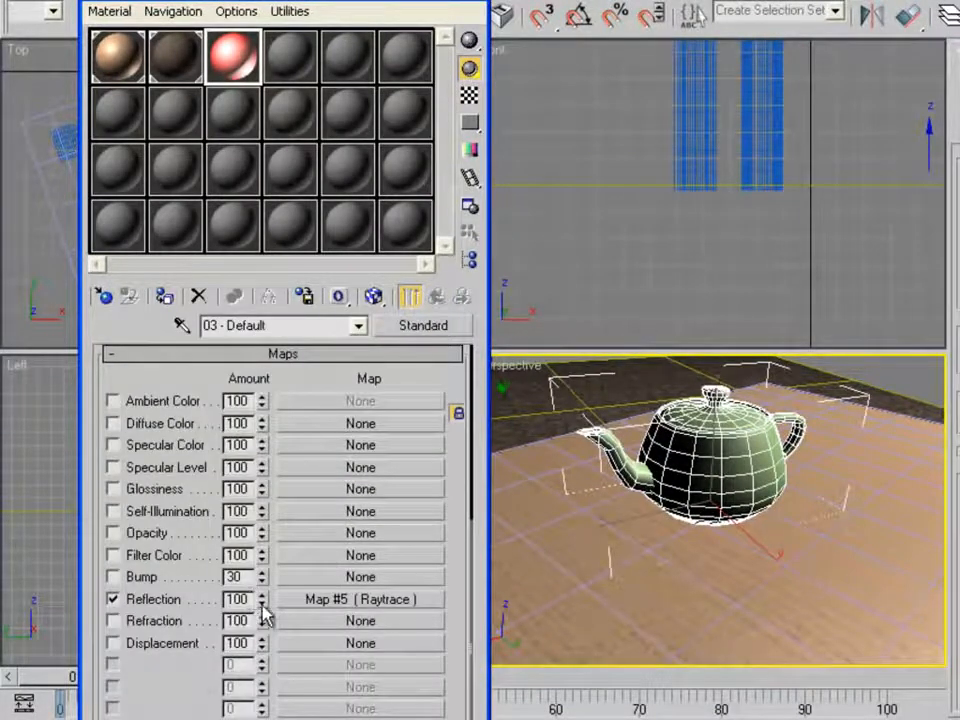
{"action": "left_click_drag", "start_coordinate": [263, 607], "coordinate": [264, 665]}
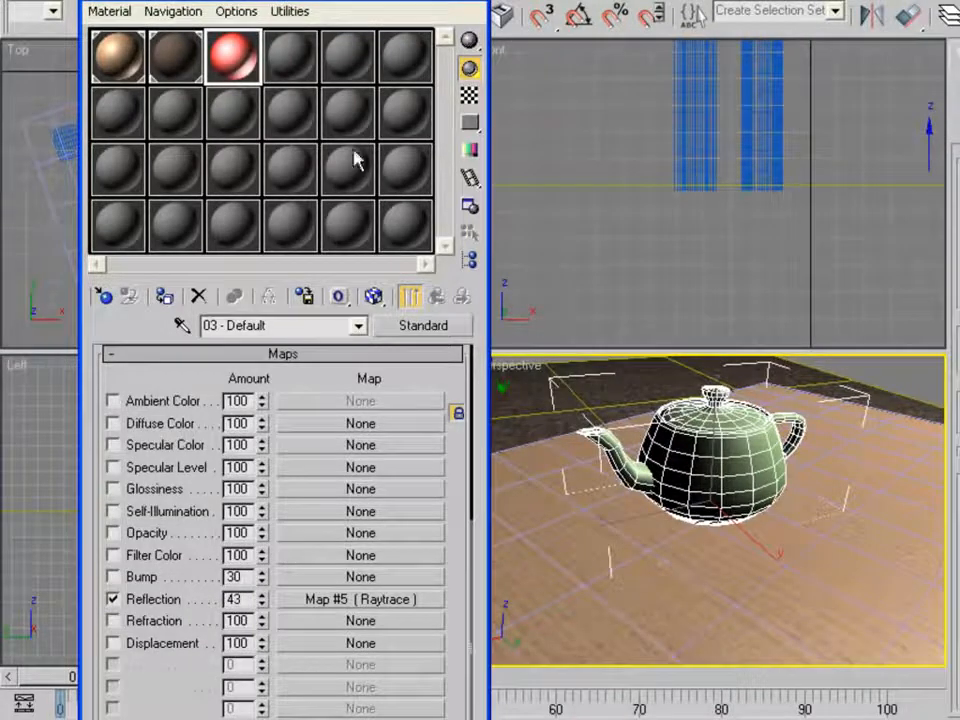
Apply the red reflective material to the teapot and render it both close up and in a wider view of the scene.
{"action": "left_click_drag", "start_coordinate": [228, 64], "coordinate": [727, 475]}
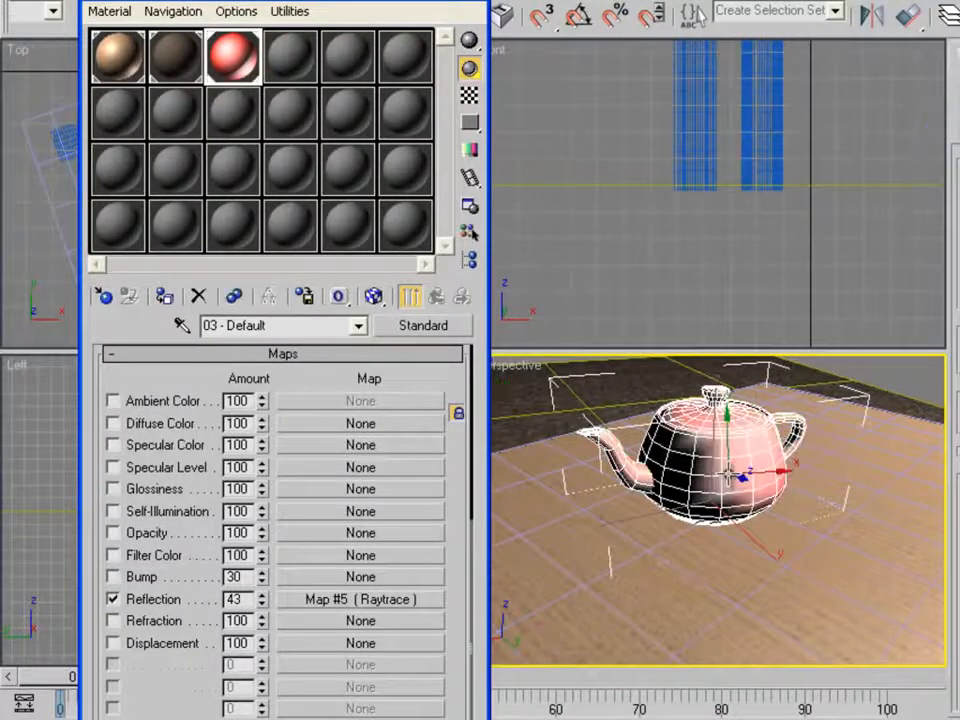
{"action": "key", "text": "shift+q"}
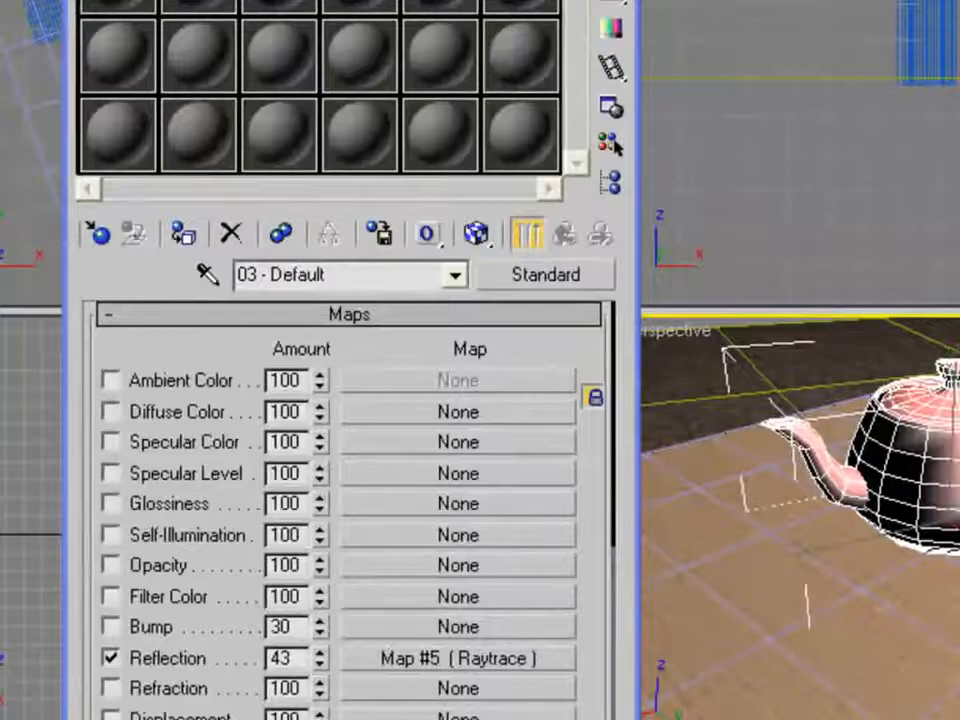
{"action": "scroll", "coordinate": [643, 452], "scroll_direction": "down", "scroll_amount": 5}
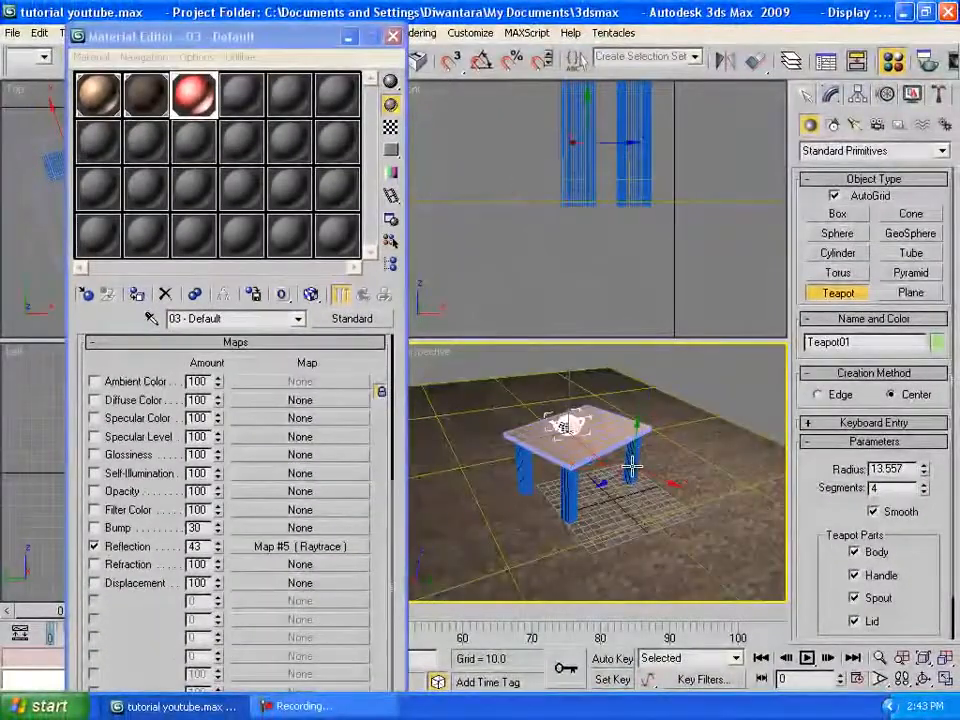
{"action": "middle_click_drag", "start_coordinate": [632, 468], "coordinate": [643, 451]}
{"action": "key", "text": "shift+q"}
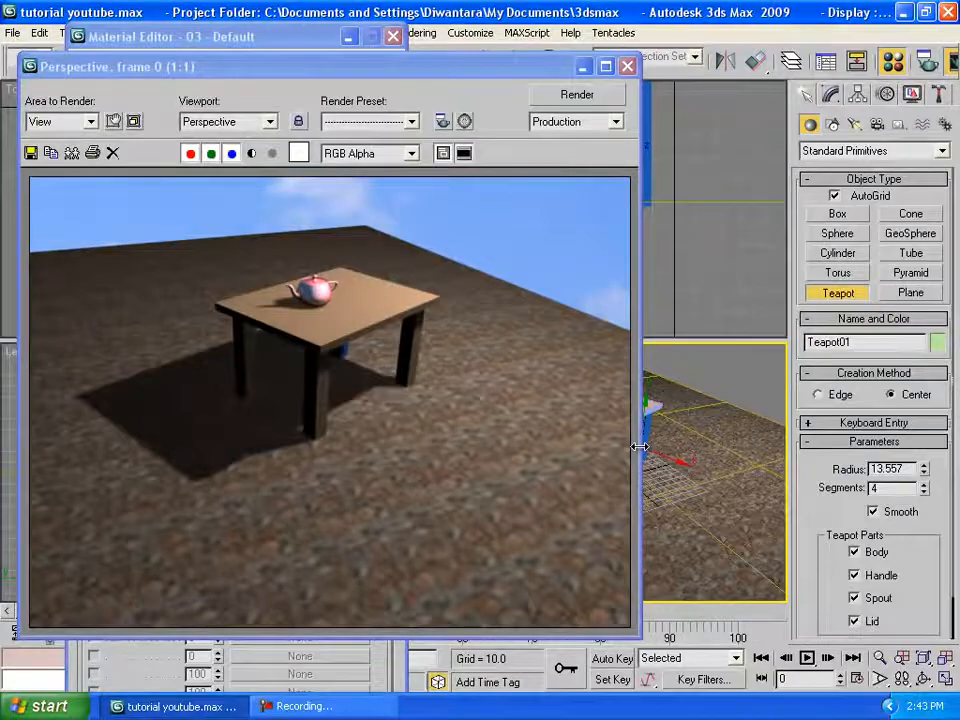
Close the rendered image and the Material Editor, and set the render output size to HDTV (video) at 1280x720.
{"action": "left_click", "coordinate": [627, 67]}
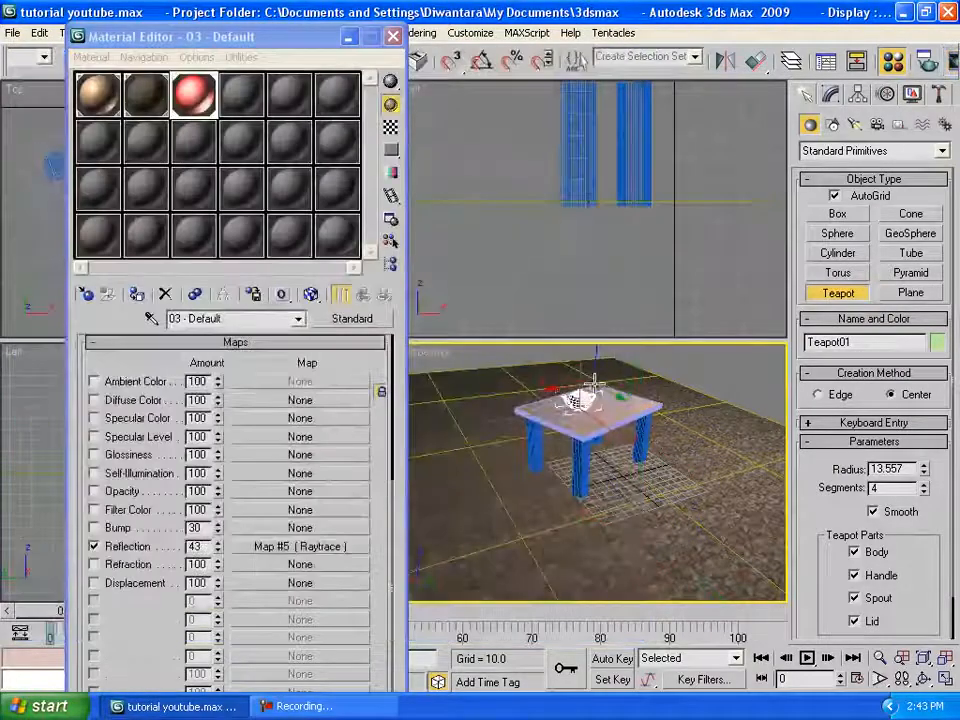
{"action": "left_click", "coordinate": [397, 38]}
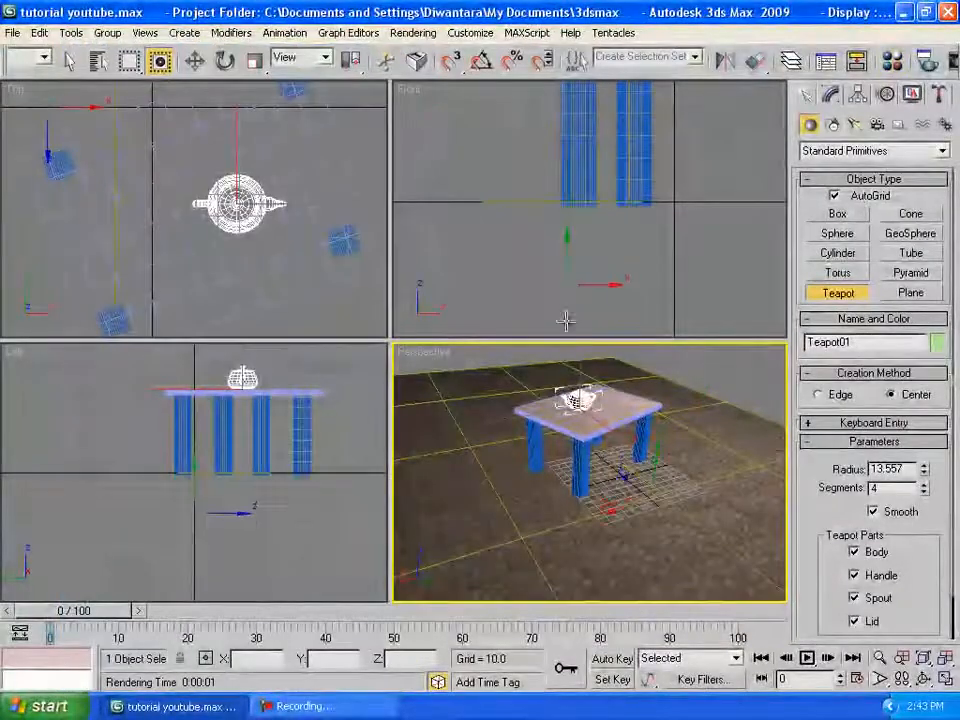
{"action": "key", "text": "F10"}
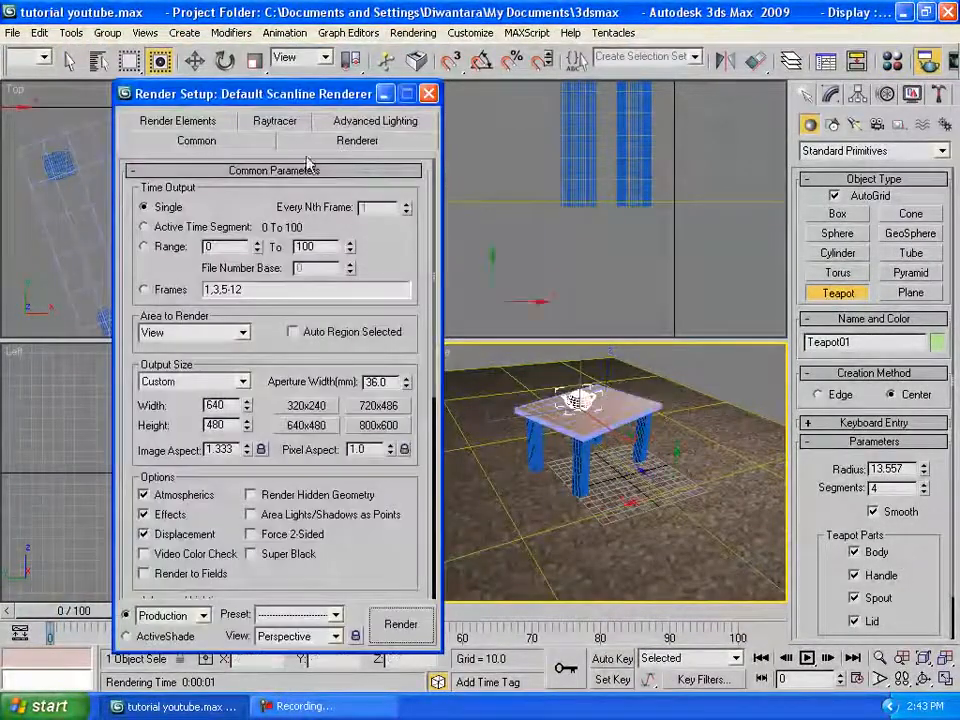
{"action": "left_click_drag", "start_coordinate": [433, 313], "coordinate": [441, 384]}
{"action": "left_click", "coordinate": [241, 287]}
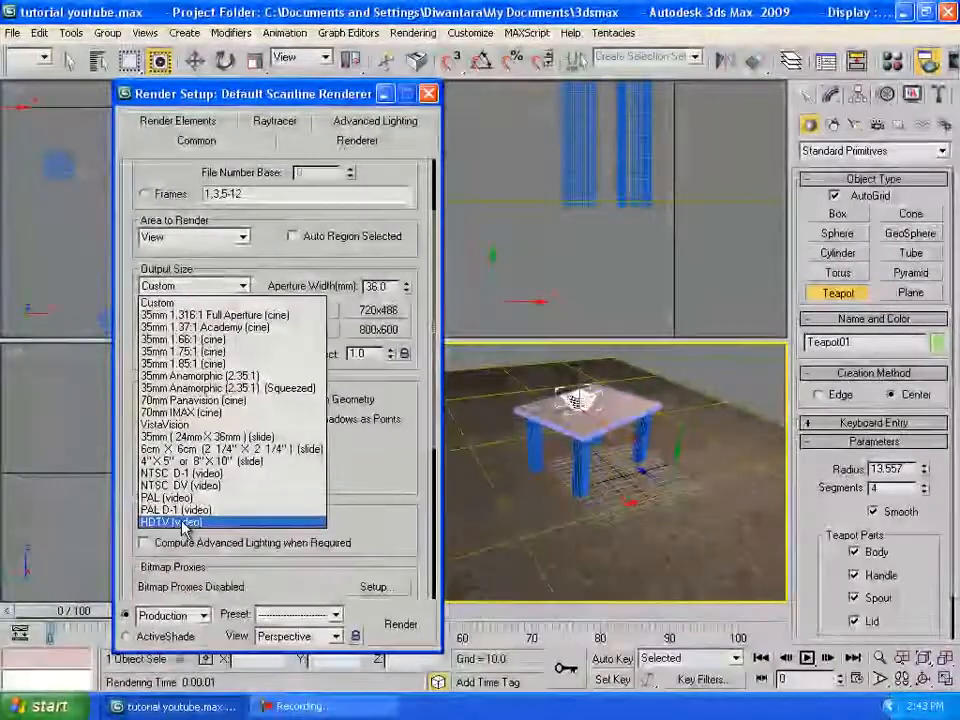
{"action": "left_click", "coordinate": [195, 525]}
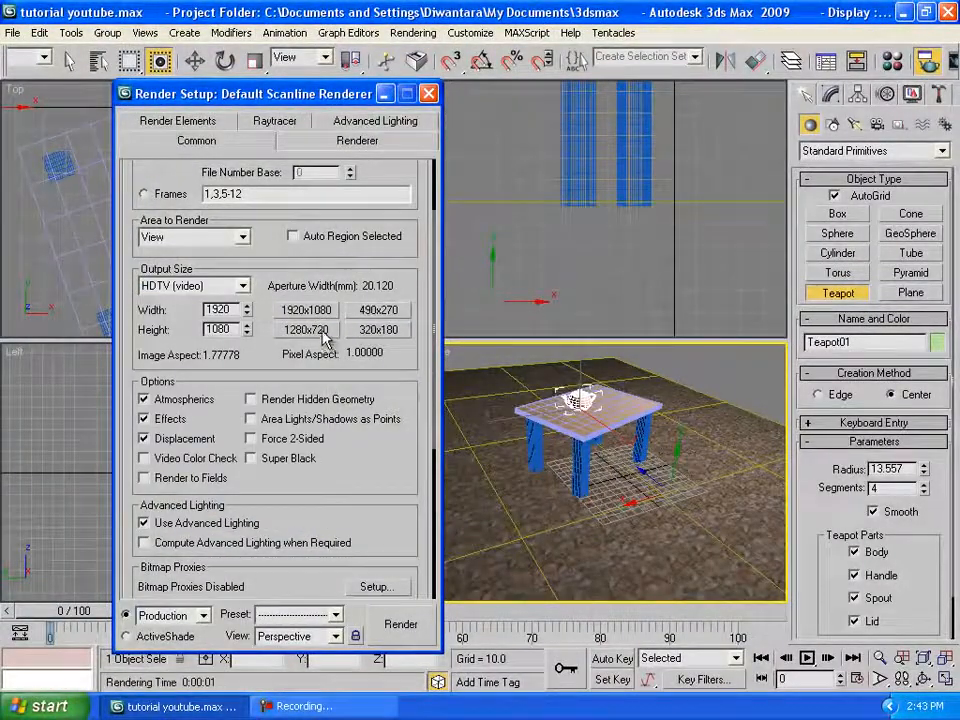
{"action": "left_click", "coordinate": [322, 334]}
{"action": "scroll", "coordinate": [437, 266], "scroll_direction": "up", "scroll_amount": 1}
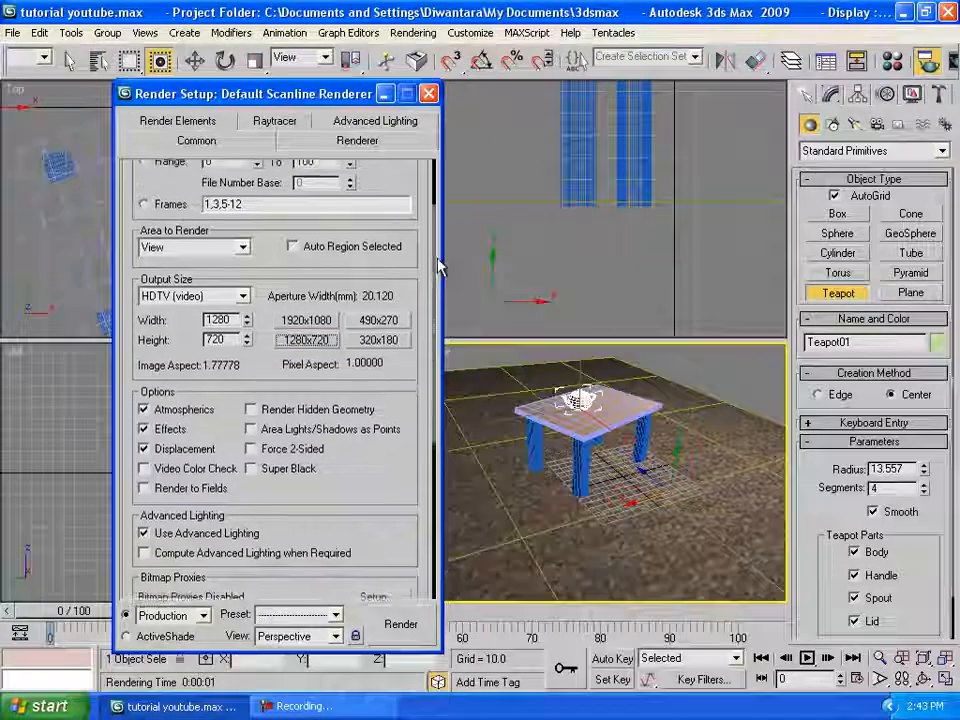
Try the Range option for the render's time output, and return it to Single.
{"action": "scroll", "coordinate": [437, 266], "scroll_direction": "up", "scroll_amount": 3}
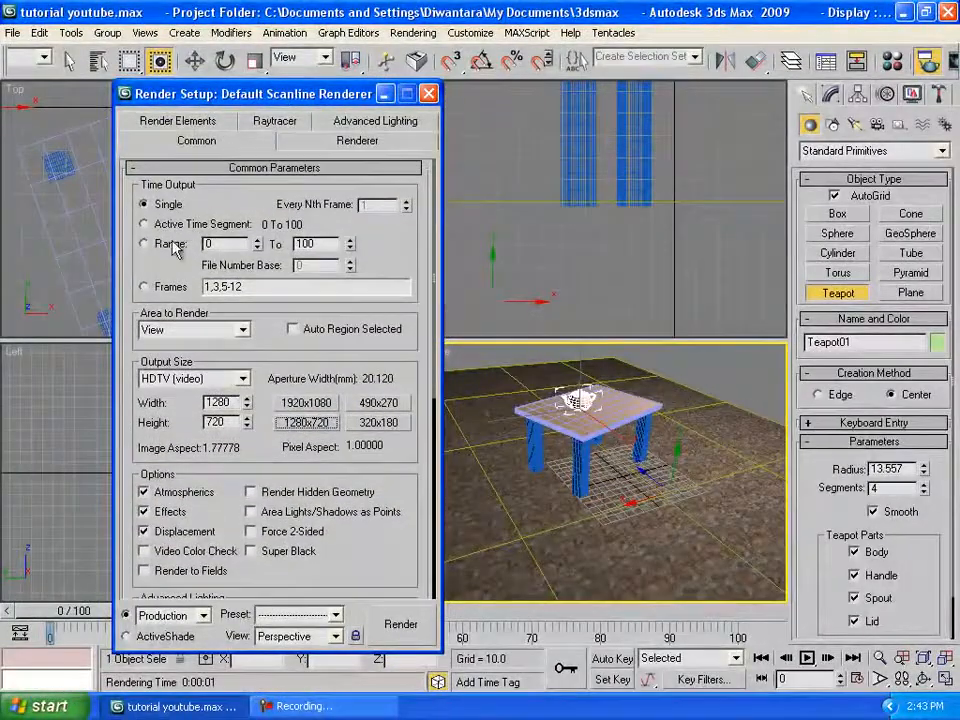
{"action": "left_click", "coordinate": [144, 244]}
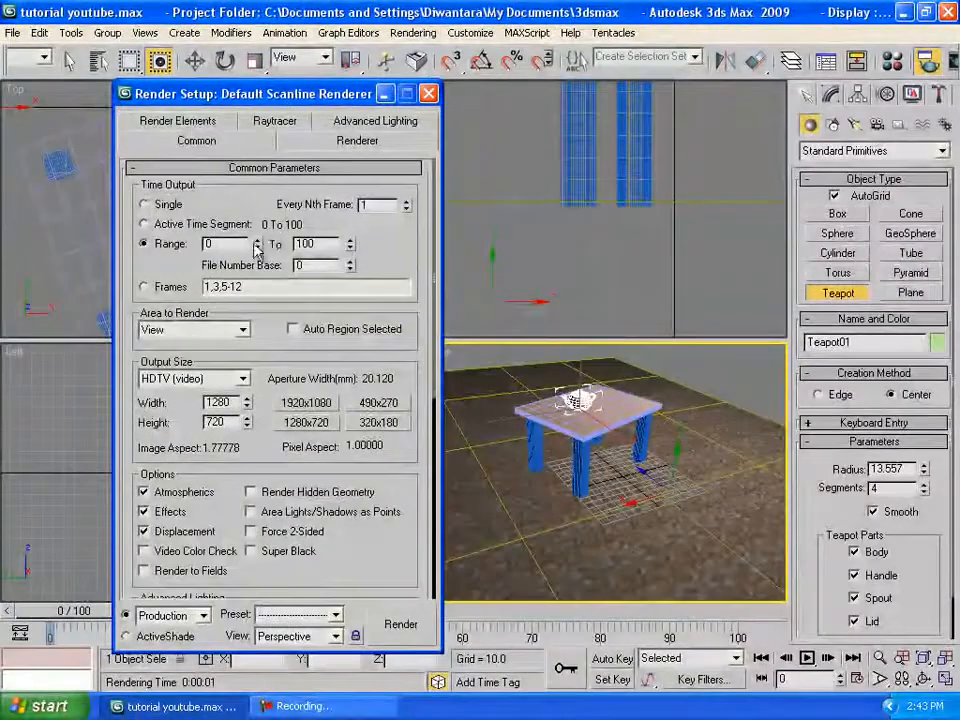
{"action": "left_click", "coordinate": [158, 204]}
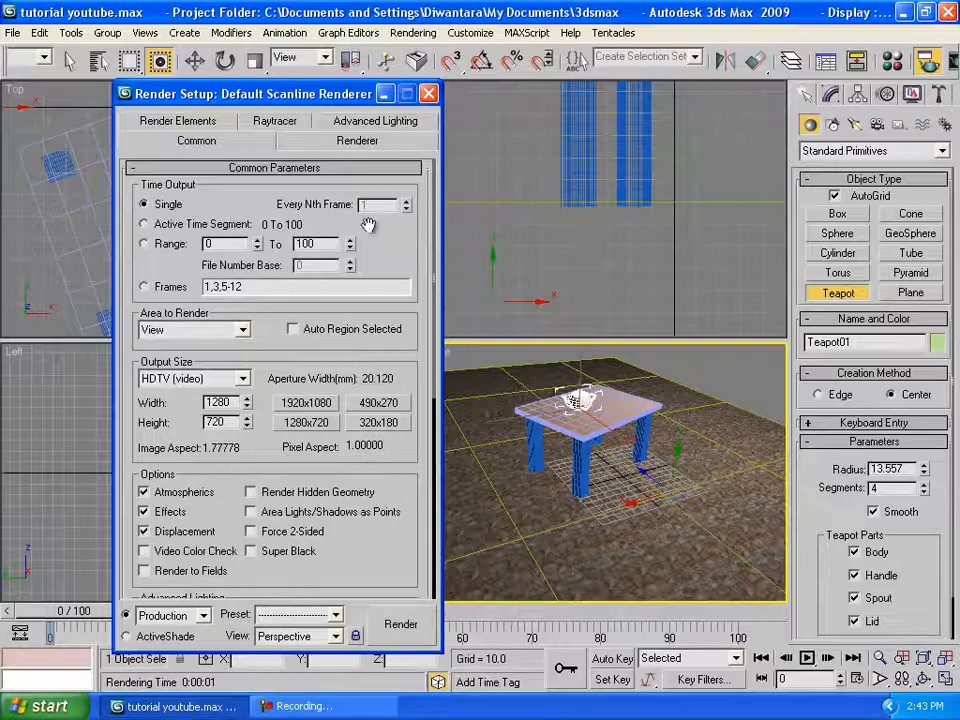
Try choosing the JPEG format for the render output file, and cancel out of the render setup.
{"action": "left_click_drag", "start_coordinate": [439, 261], "coordinate": [441, 564]}
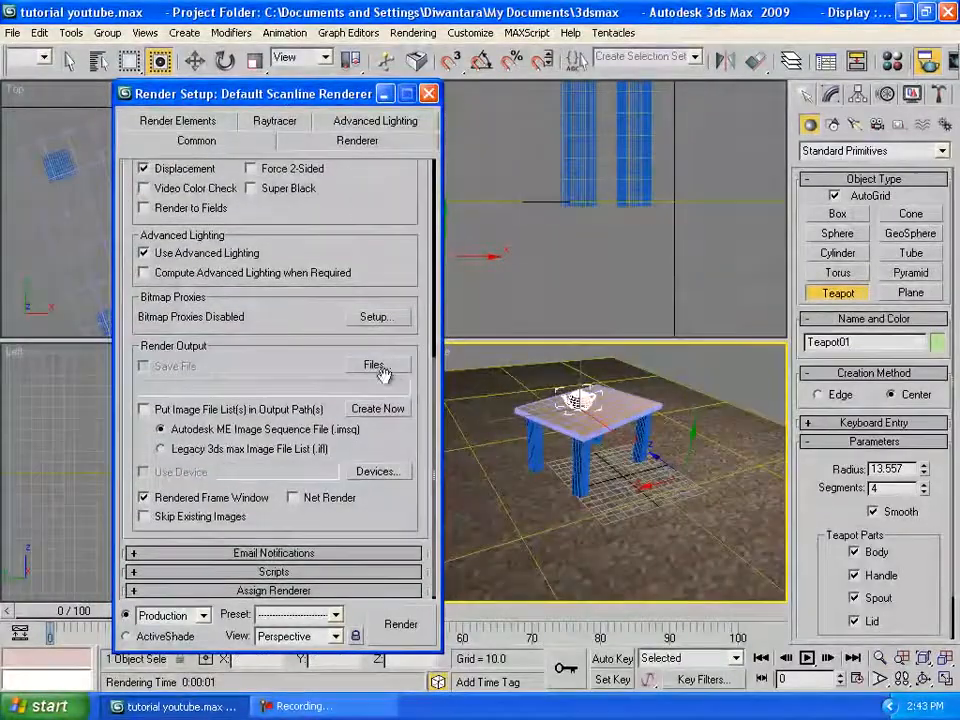
{"action": "left_click", "coordinate": [375, 366]}
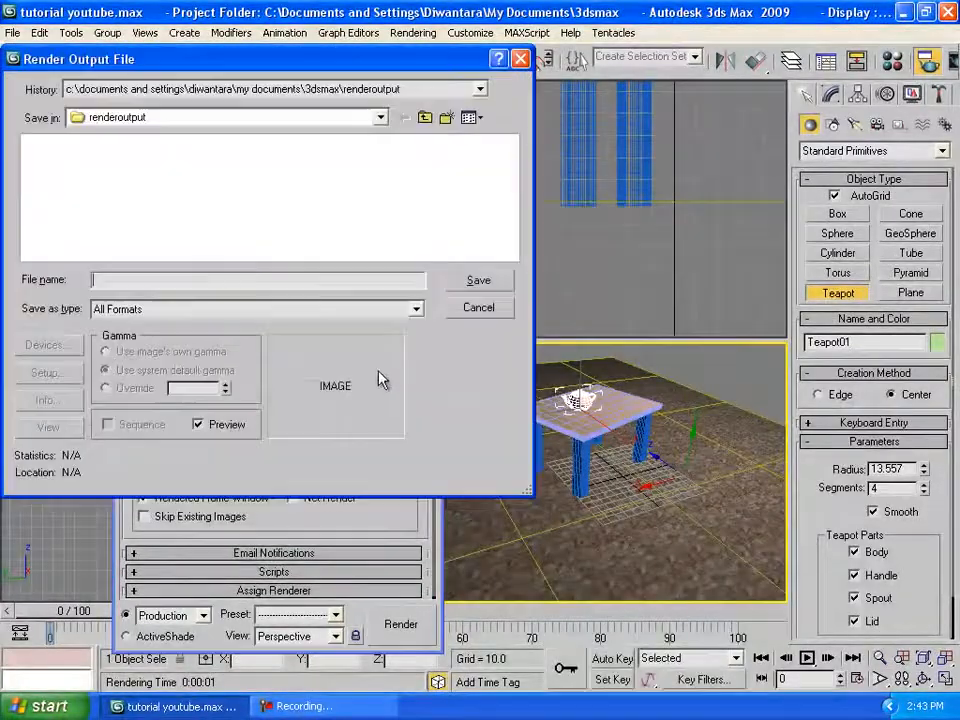
{"action": "left_click", "coordinate": [290, 310]}
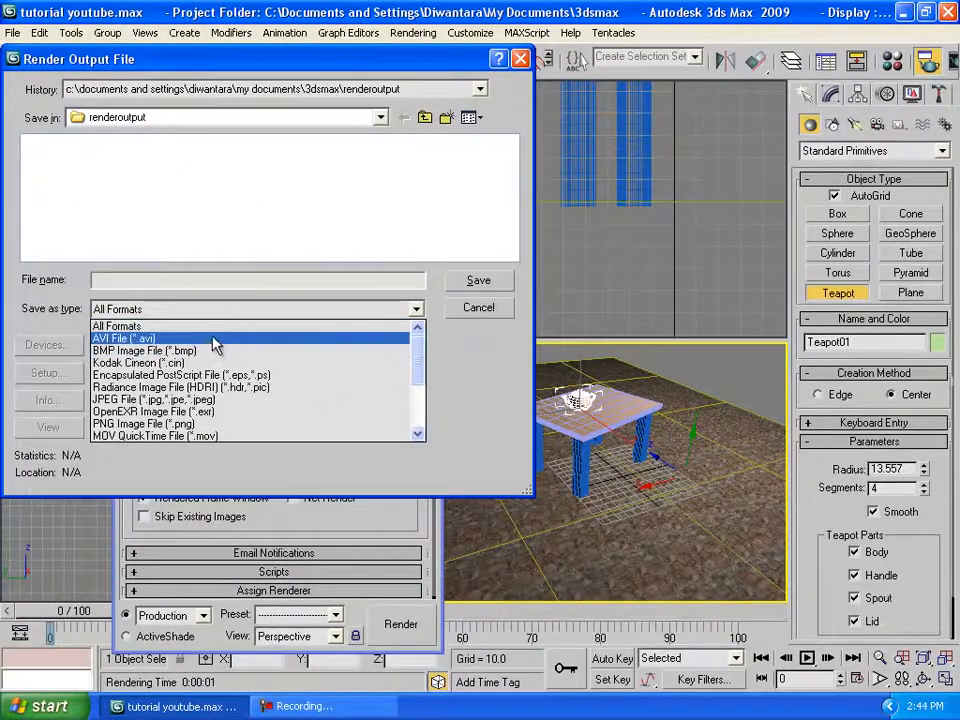
{"action": "left_click", "coordinate": [236, 400]}
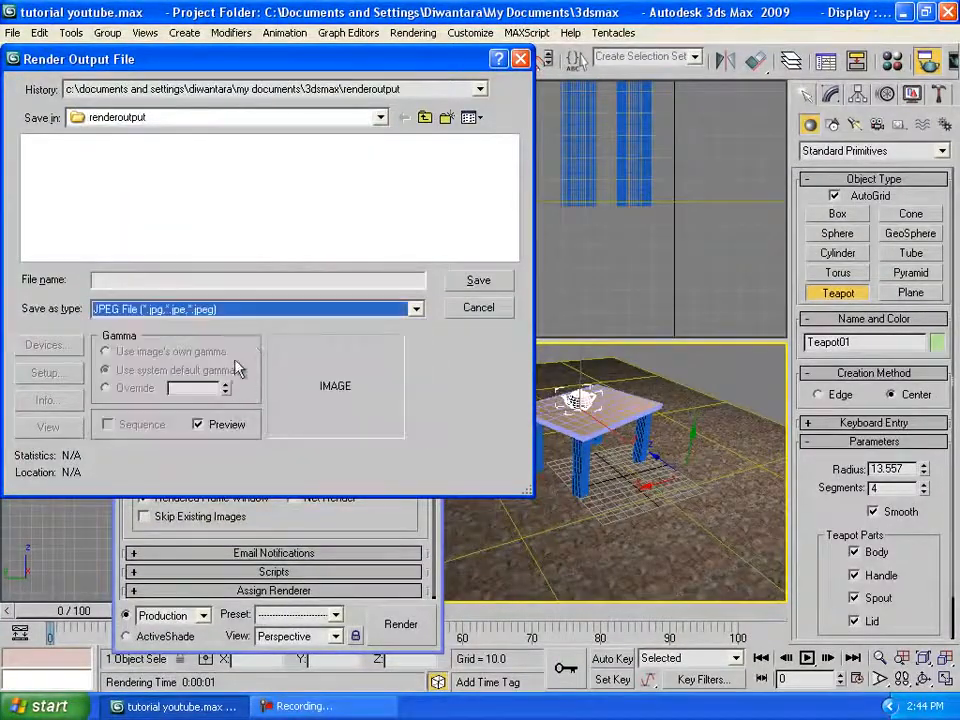
{"action": "left_click", "coordinate": [478, 307]}
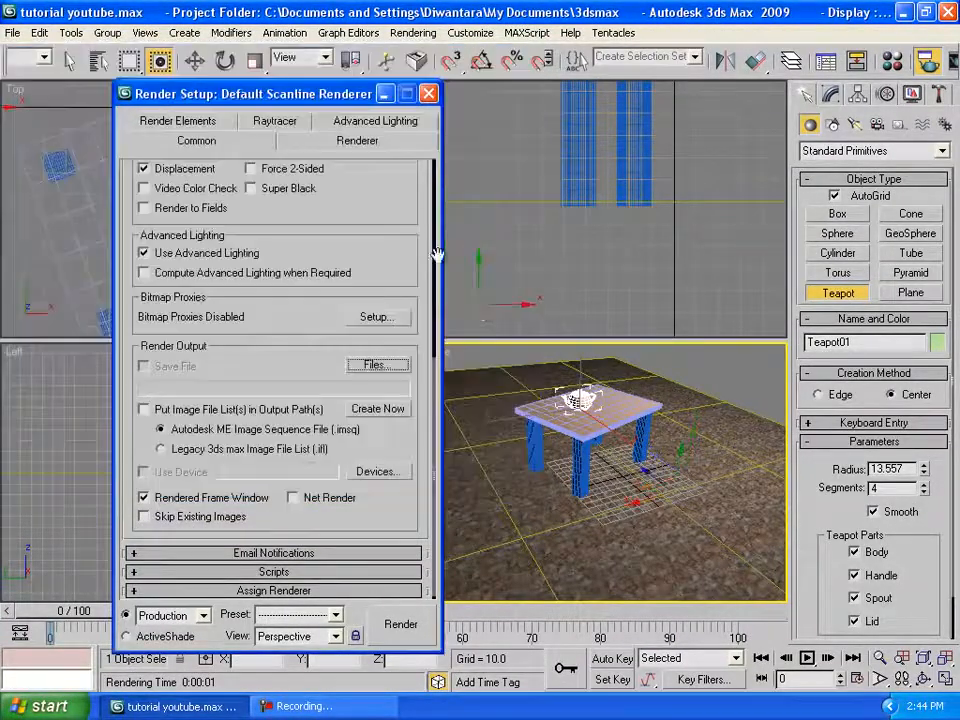
{"action": "left_click", "coordinate": [428, 94]}
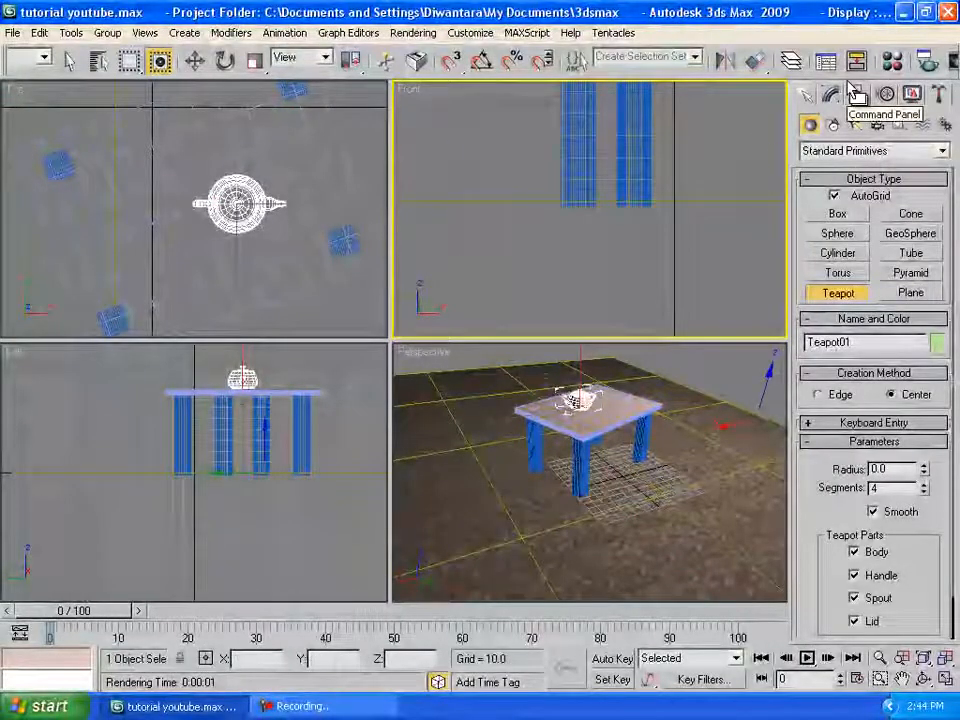
Reopen the render setup to examine its output file settings, and close it again.
{"action": "left_click", "coordinate": [927, 62]}
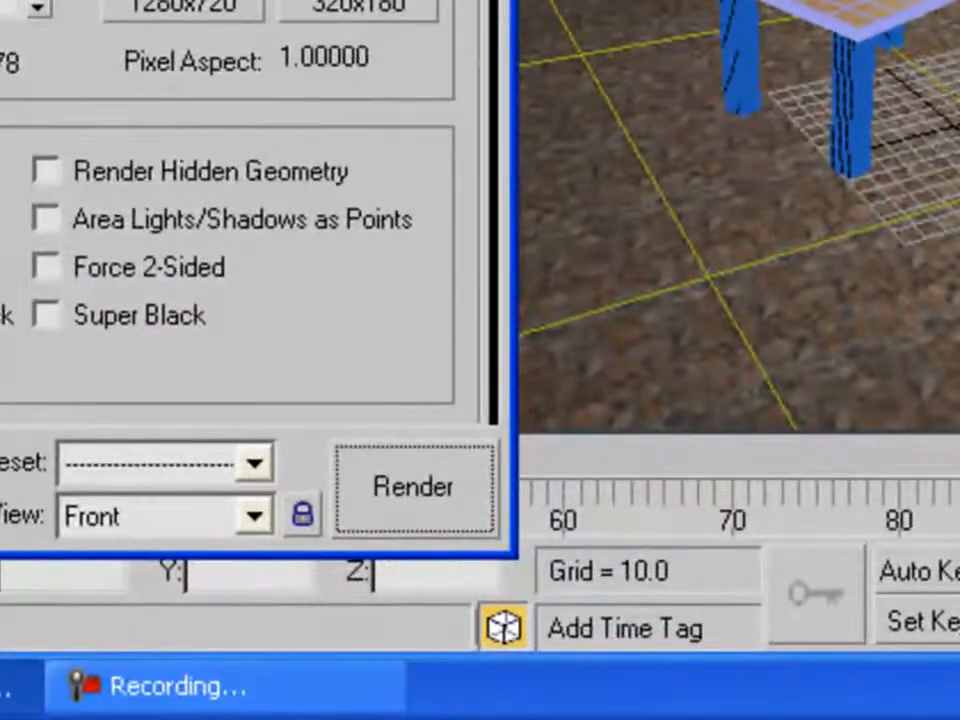
{"action": "scroll", "coordinate": [343, 485], "scroll_direction": "down", "scroll_amount": 5}
{"action": "left_click_drag", "start_coordinate": [437, 148], "coordinate": [437, 60]}
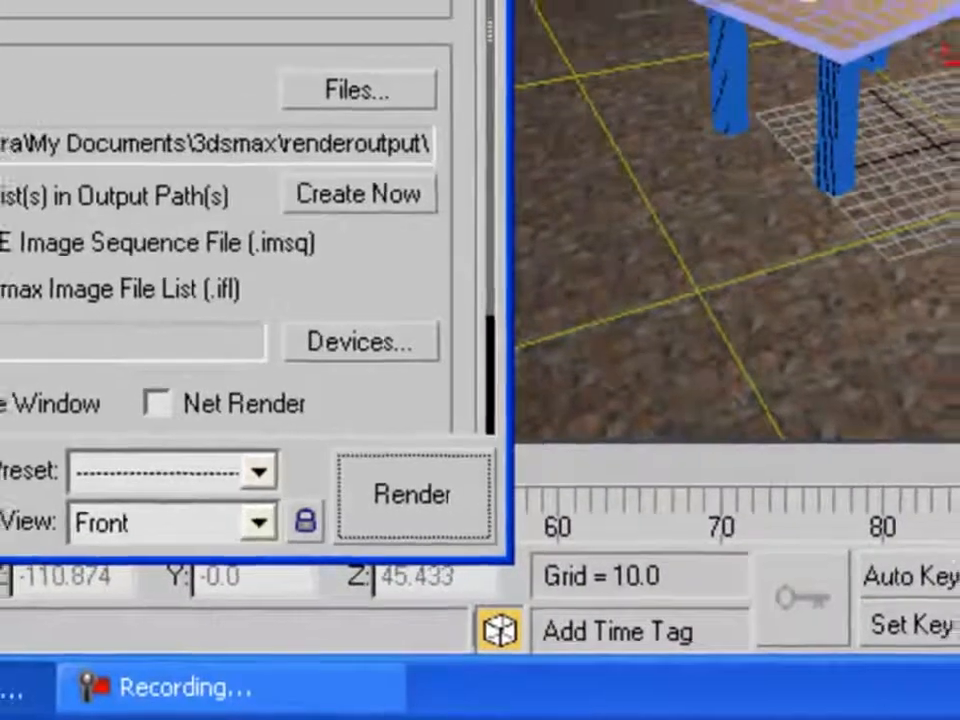
{"action": "left_click", "coordinate": [430, 75]}
{"action": "scroll", "coordinate": [673, 463], "scroll_direction": "down", "scroll_amount": 6}
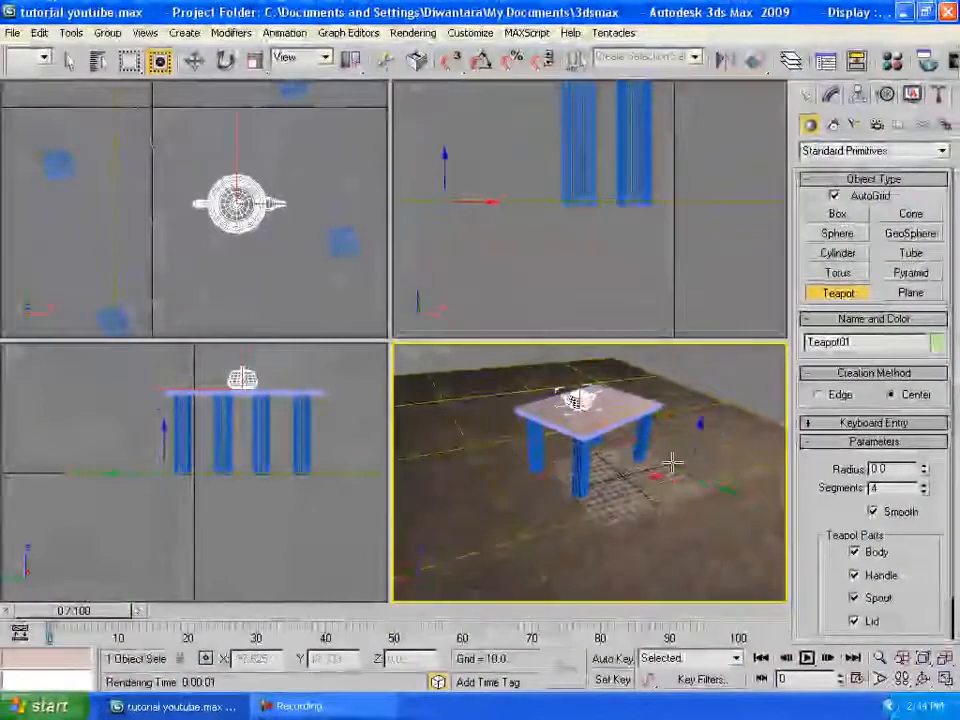
{"action": "scroll", "coordinate": [647, 452], "scroll_direction": "up", "scroll_amount": 6}
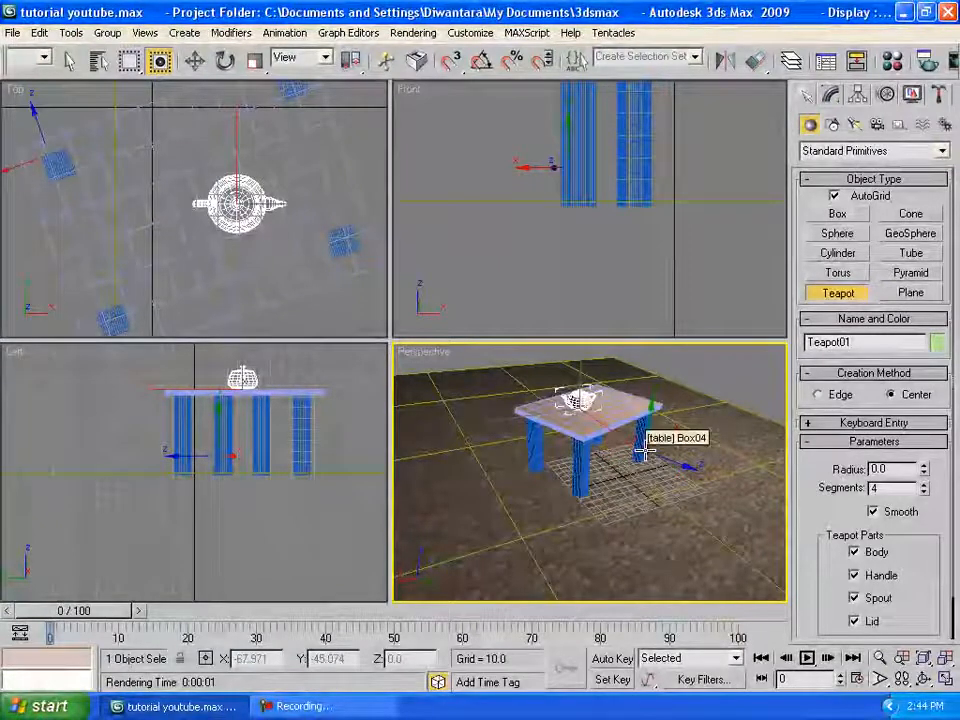
Render the Perspective view at its current distance and again zoomed in on the teapot and tabletop.
{"action": "key", "text": "shift+q"}
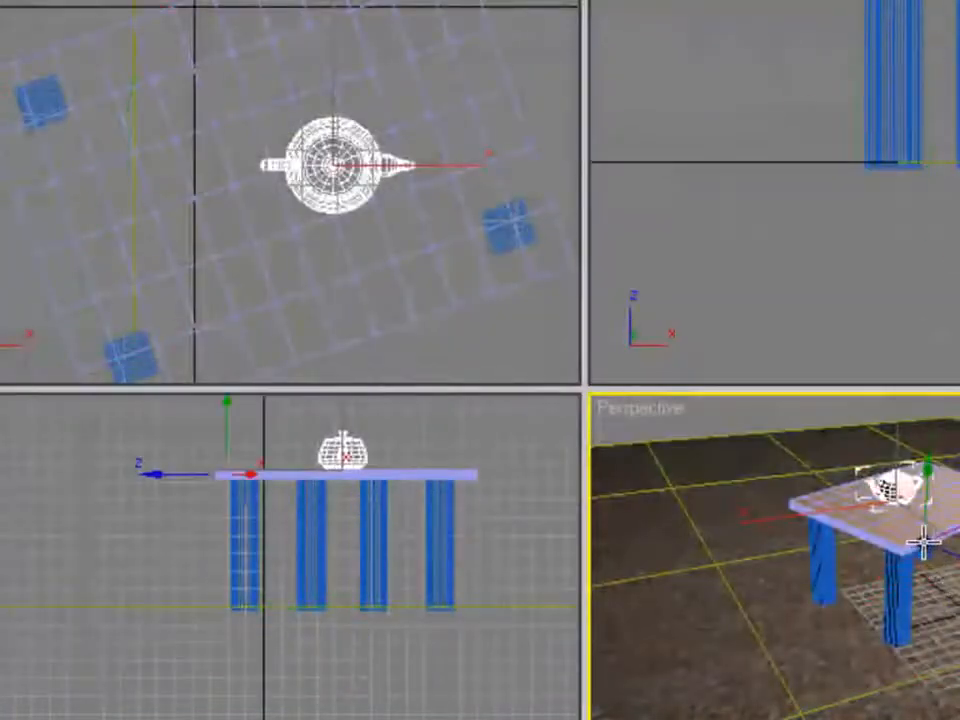
{"action": "middle_click_drag", "start_coordinate": [923, 542], "coordinate": [921, 621]}
{"action": "scroll", "coordinate": [940, 592], "scroll_direction": "up", "scroll_amount": 4}
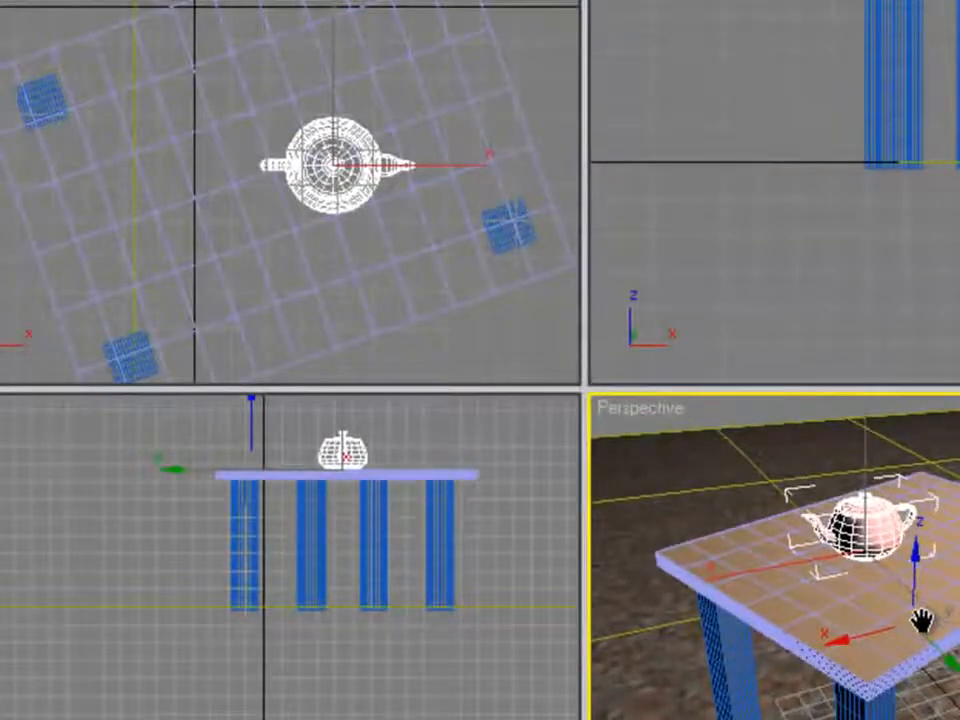
{"action": "key", "text": "shift+q"}
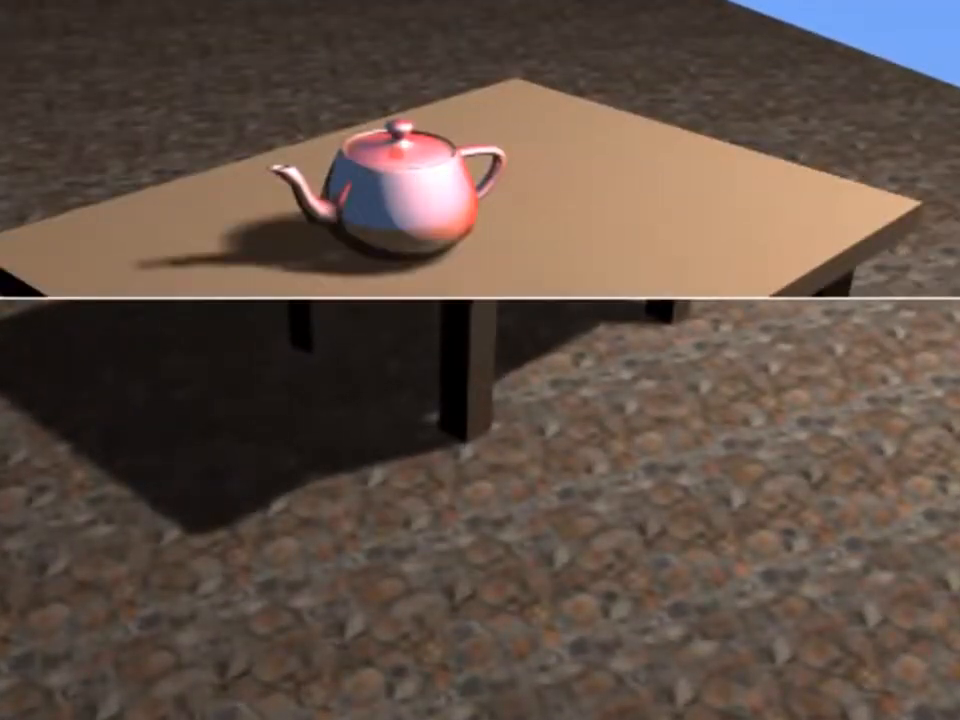